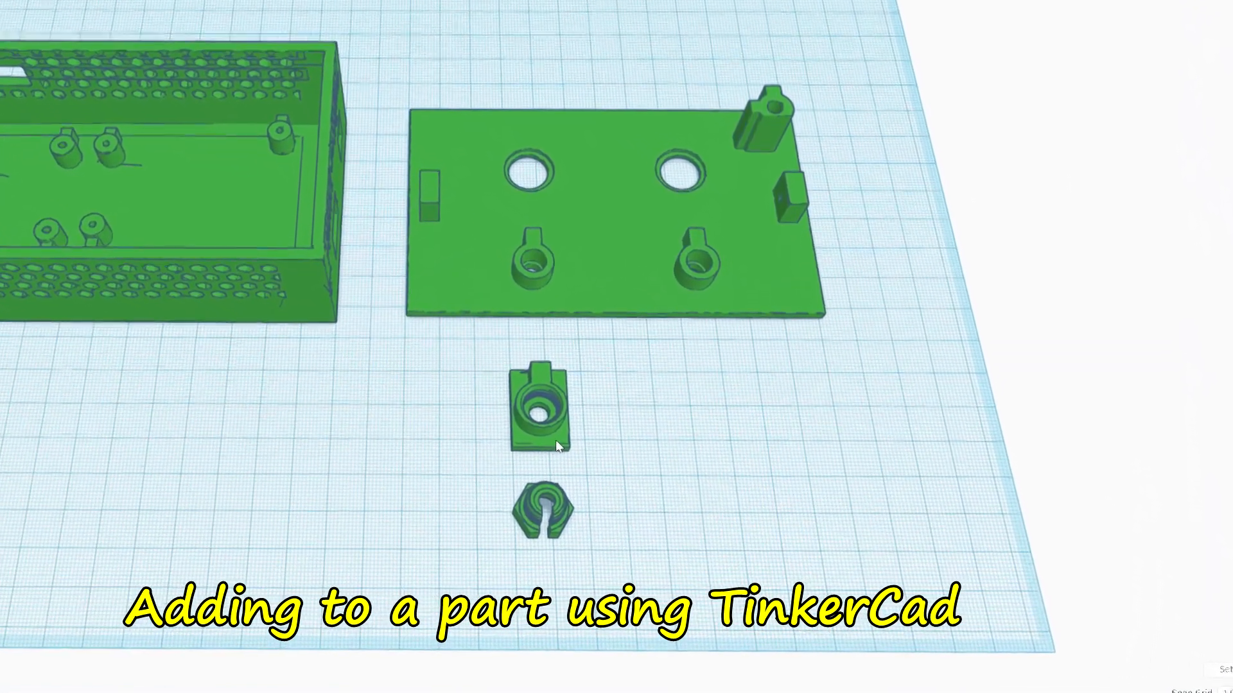
Place the ruler beside the small threaded block and add a hole box to the workplane next to it
left_click(545, 411)
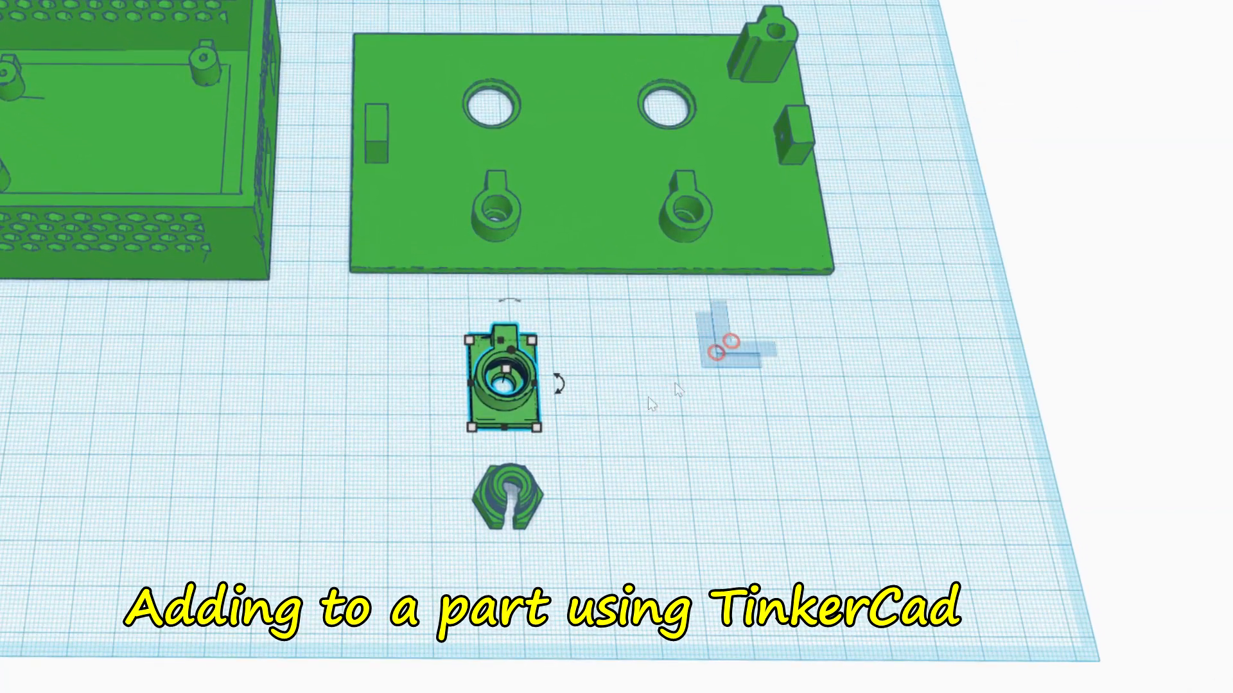
left_click(606, 401)
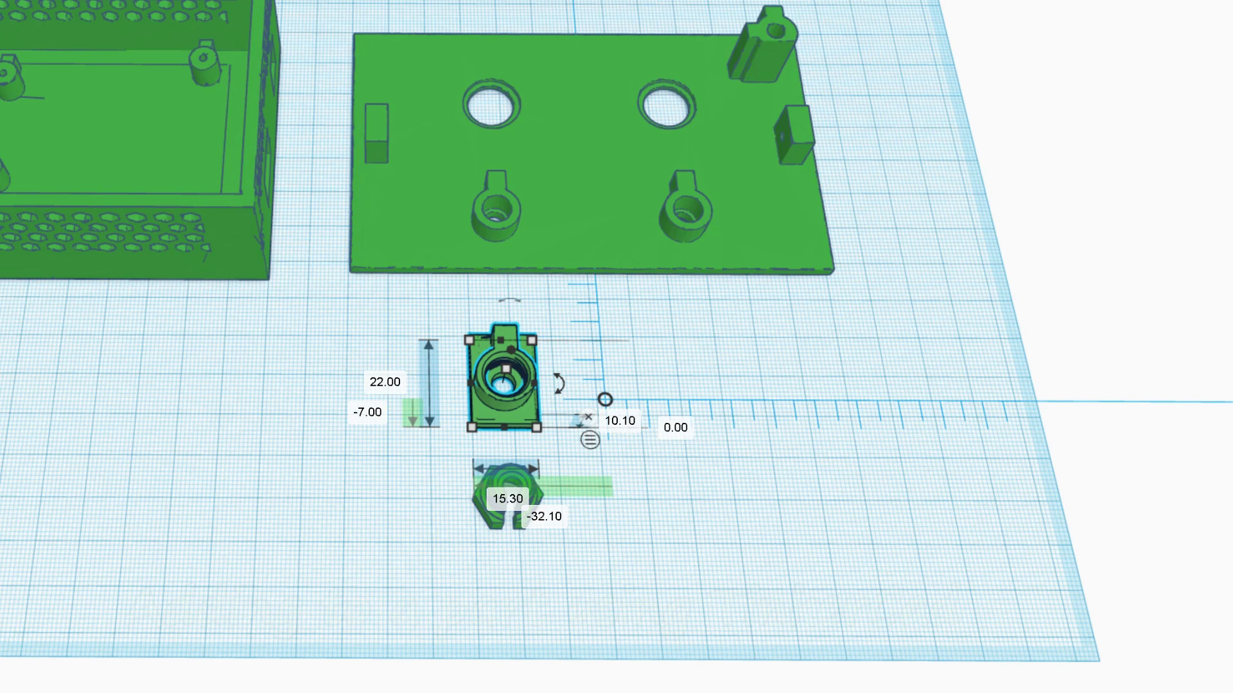
left_click_drag(1156, 77, 746, 406)
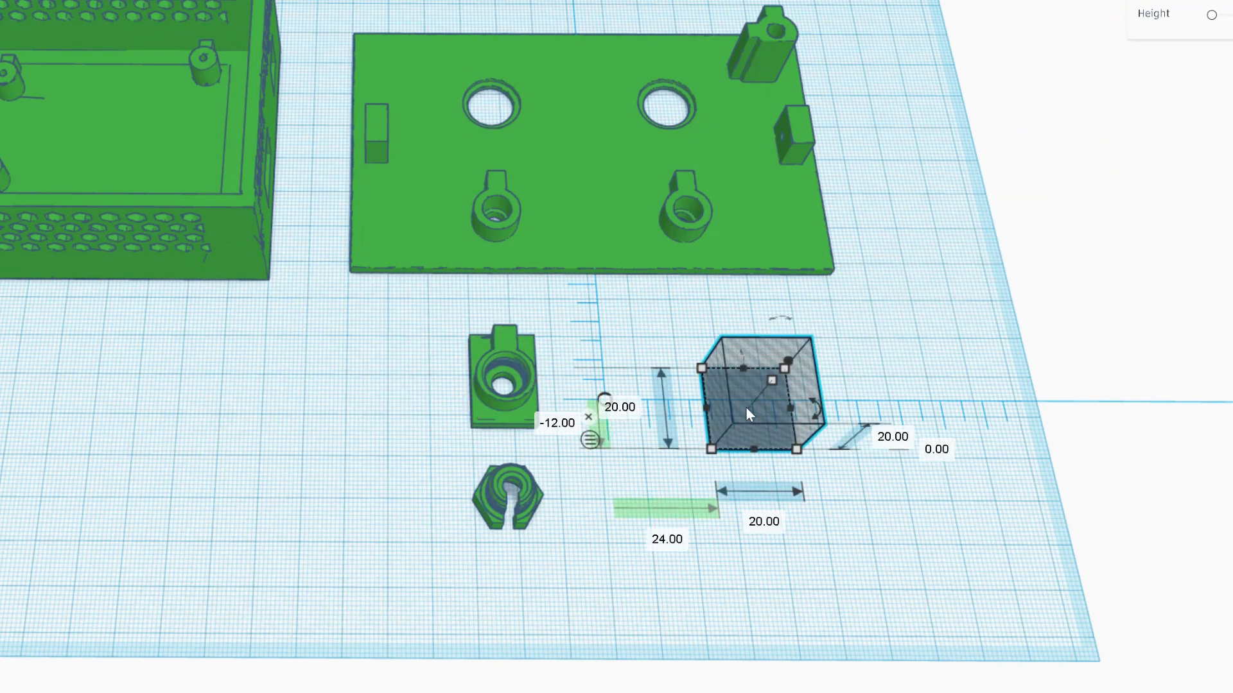
Resize the hole box to 15.28 mm wide and 21.98 mm long
left_click(768, 525)
type("1")
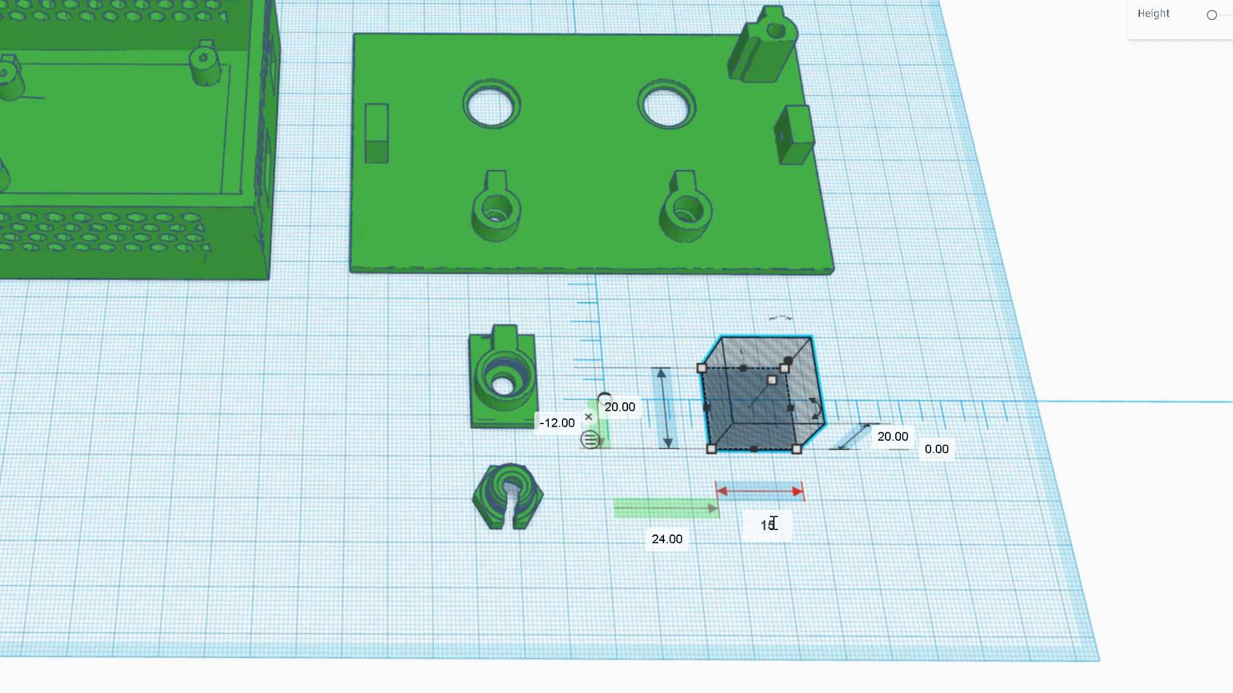
type("5.28")
key("Return")
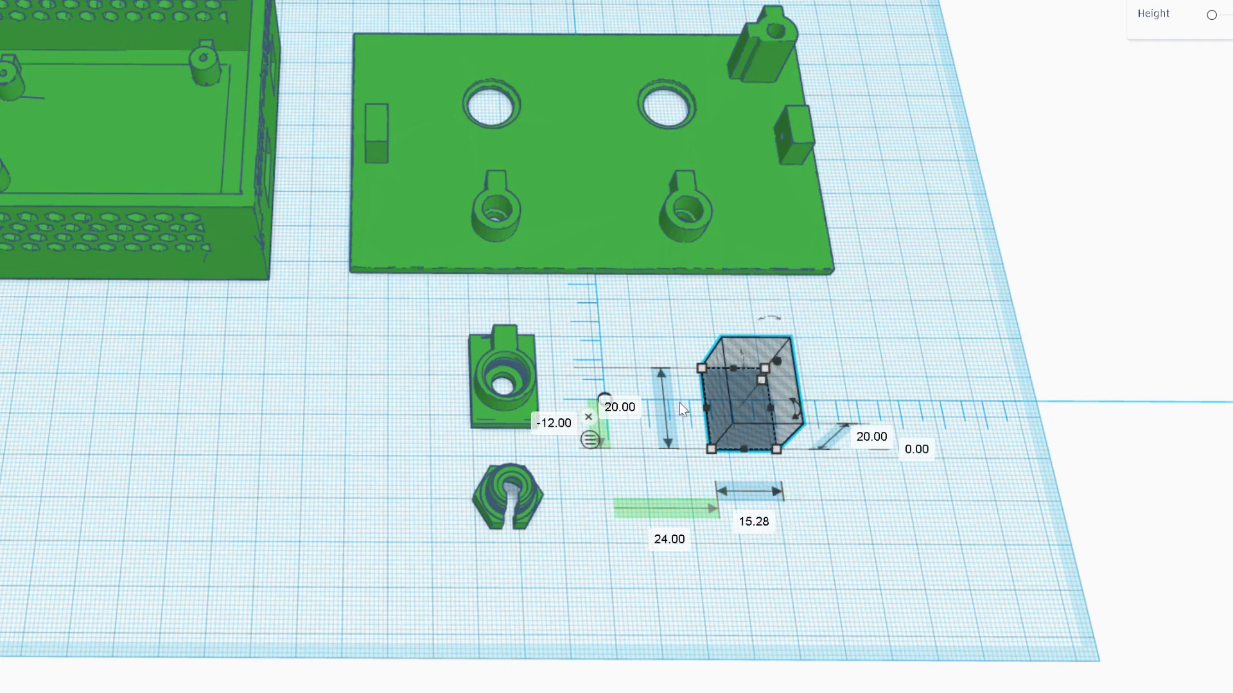
left_click(629, 407)
type("21.98")
key("Return")
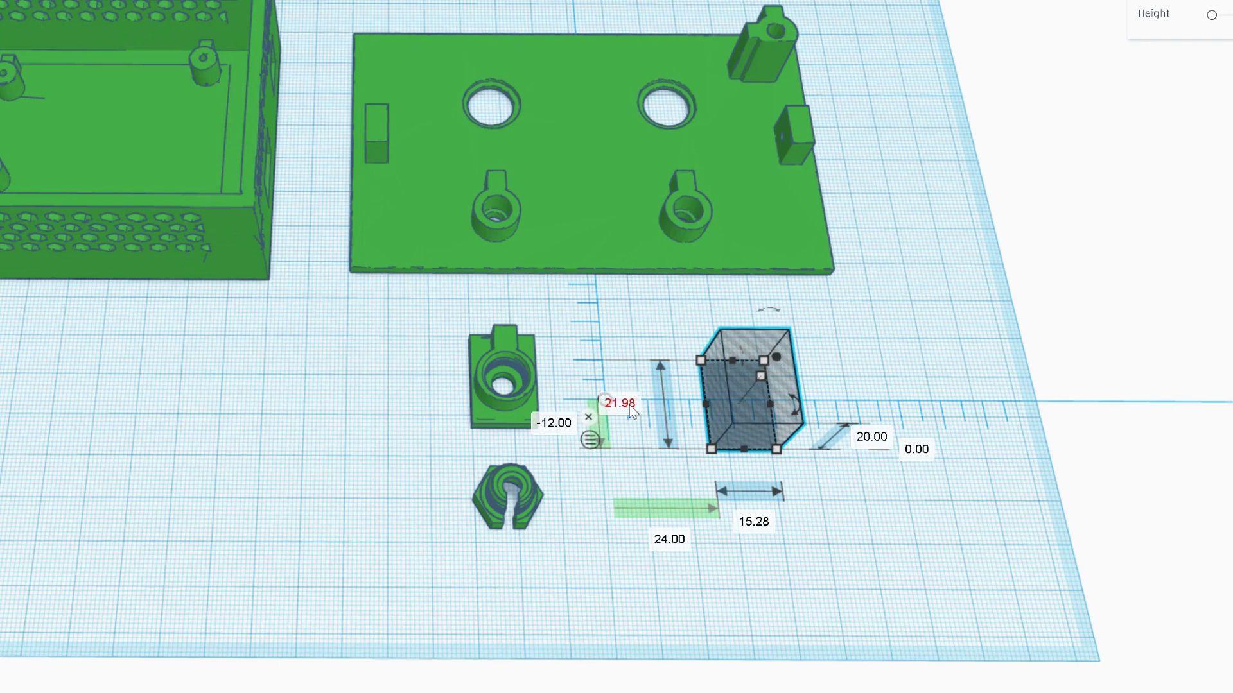
Move the hole box over the small threaded block so that it covers the block's rectangular base
key("shift+Left")
key("shift+Left")
key("shift+Left")
key("shift+Left")
key("shift+Left")
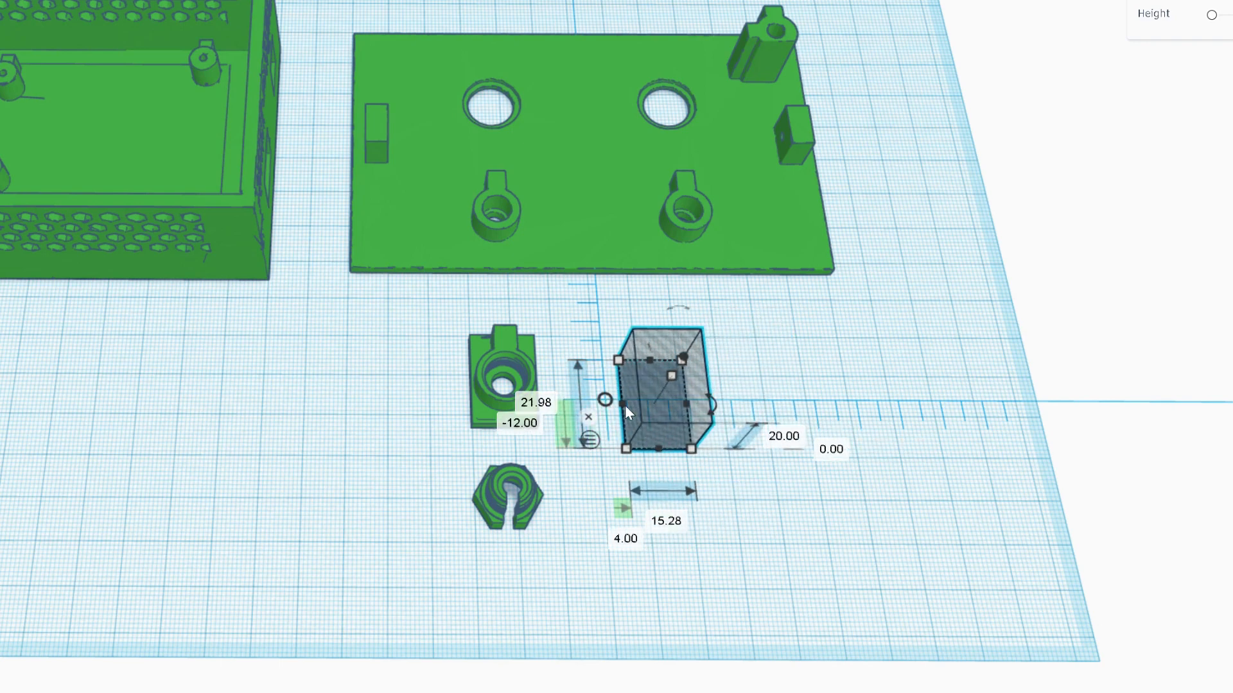
key("Up")
key("Up")
key("Up")
key("Up")
key("Up")
key("Up")
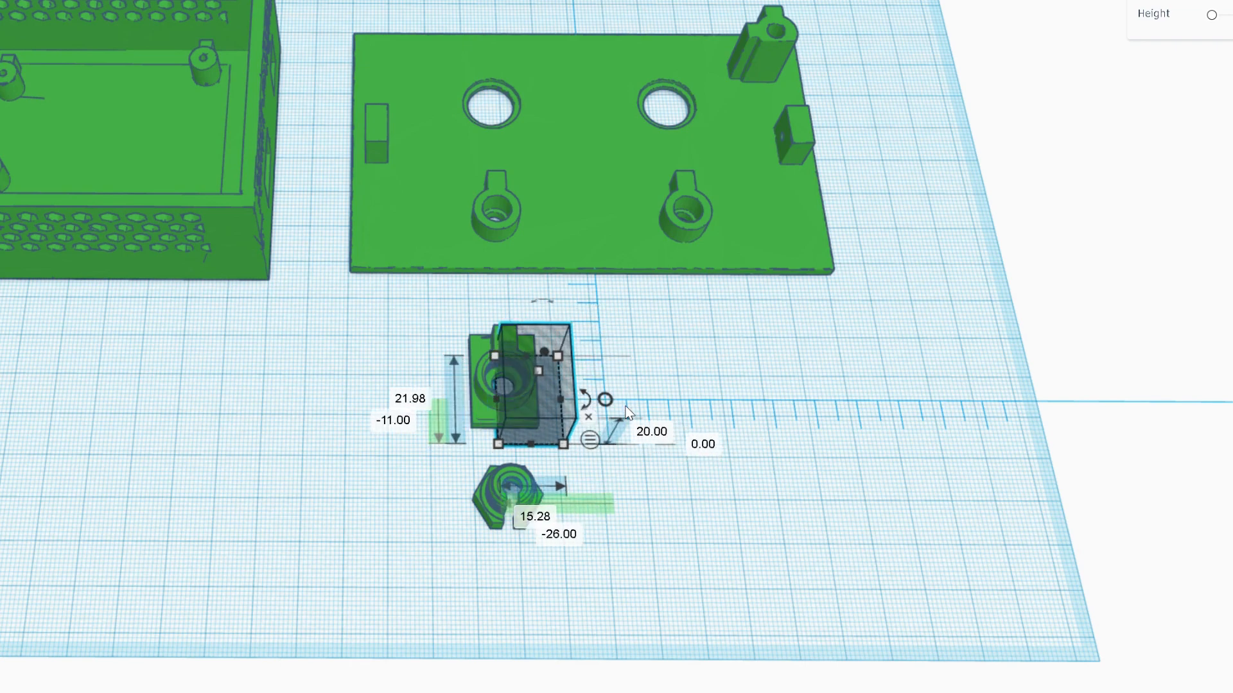
key("Down")
key("Left")
key("Left")
key("Left")
key("Left")
key("Left")
key("Left")
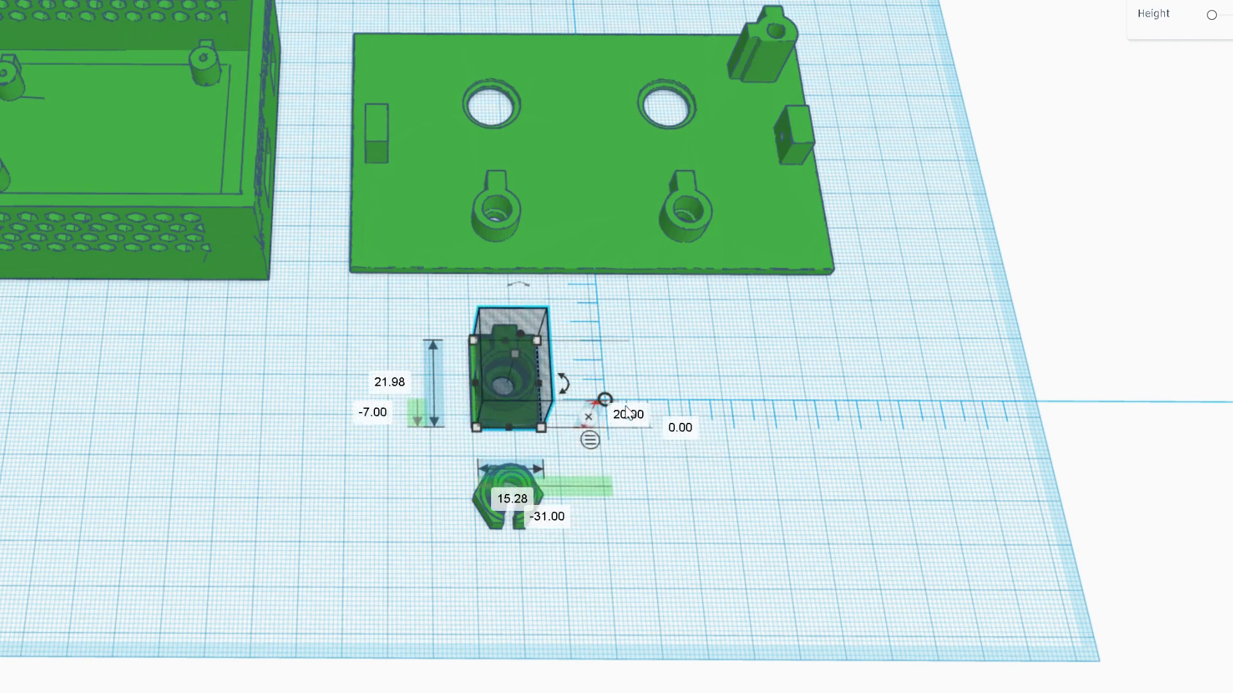
Examine how the hole box fits around the threaded block, up close and in relation to the large plate
key("f")
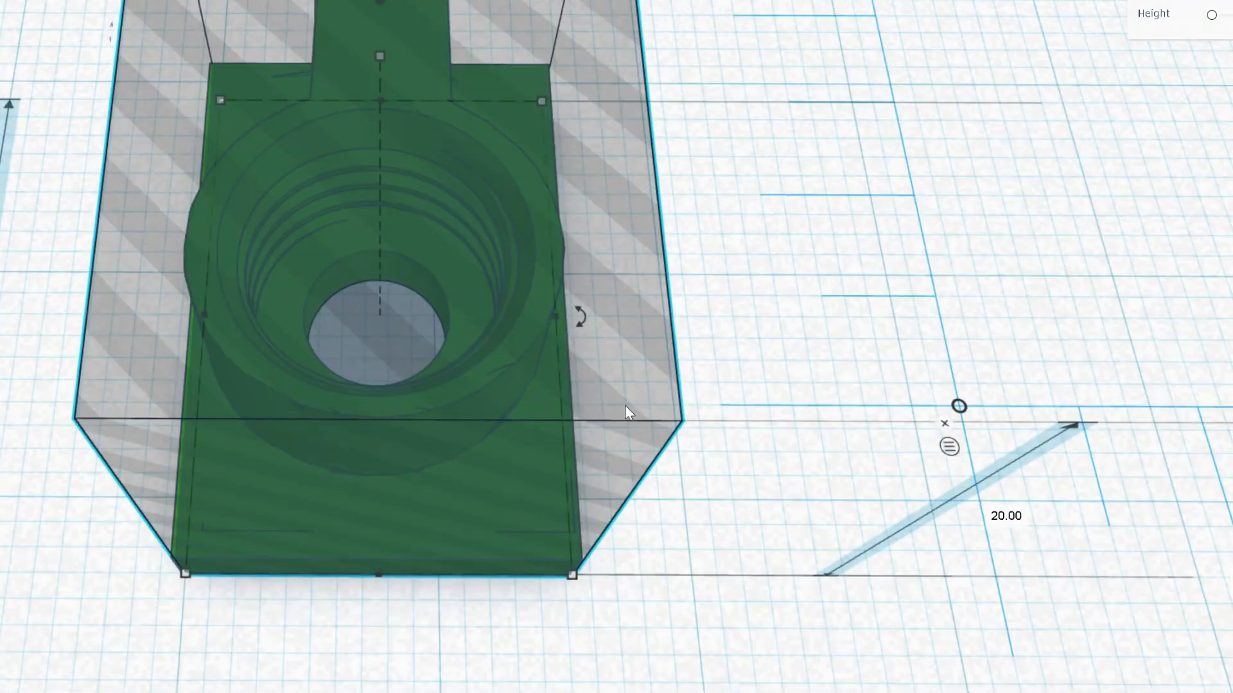
right_click_drag(612, 575, 646, 502)
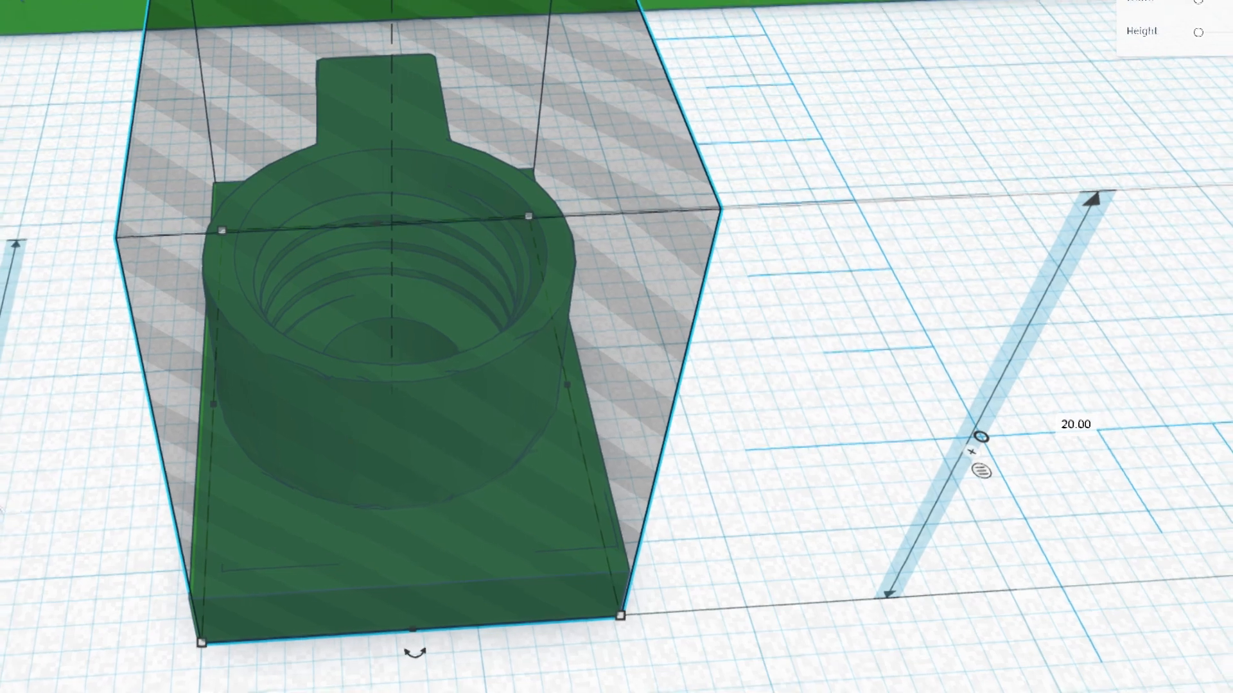
scroll(280, 685, "down", 4)
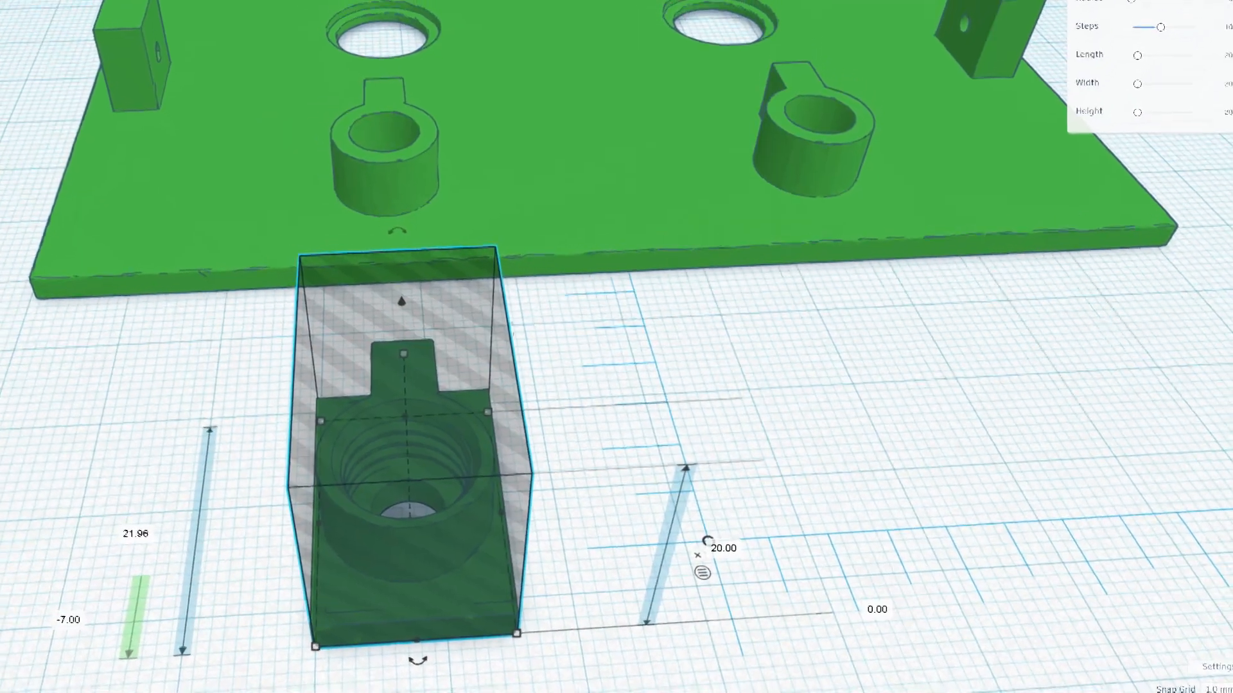
scroll(386, 567, "up", 1)
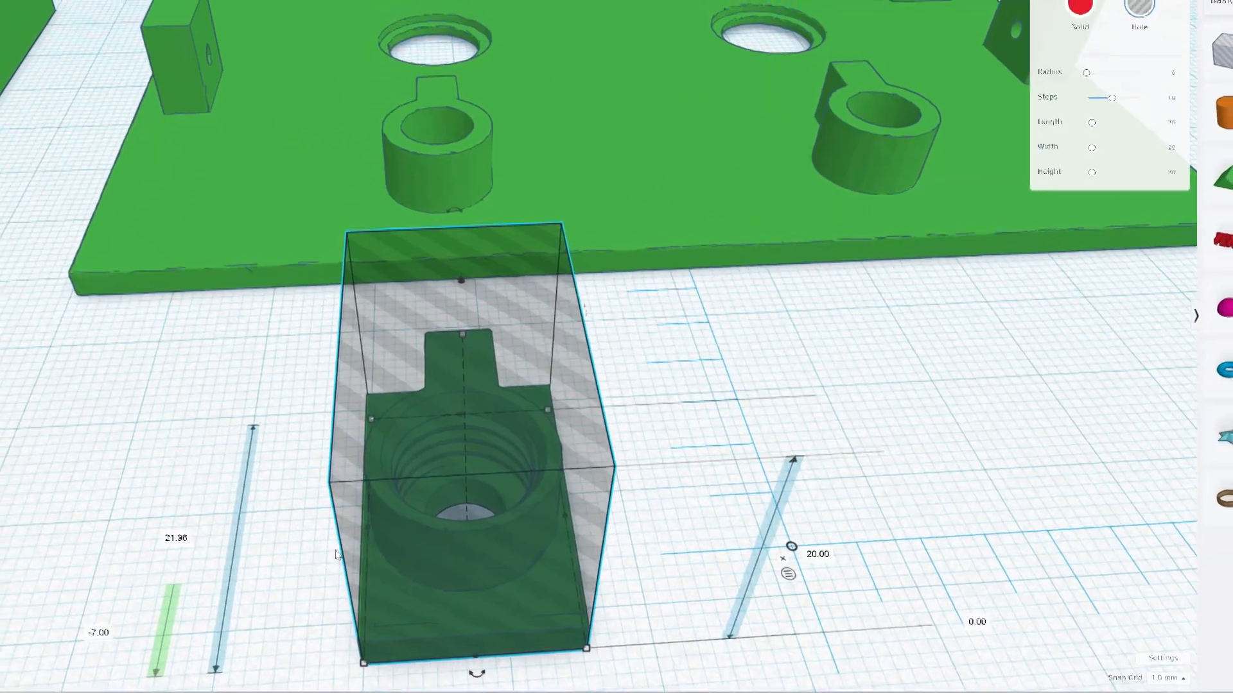
scroll(411, 600, "down", 4)
scroll(445, 635, "down", 1)
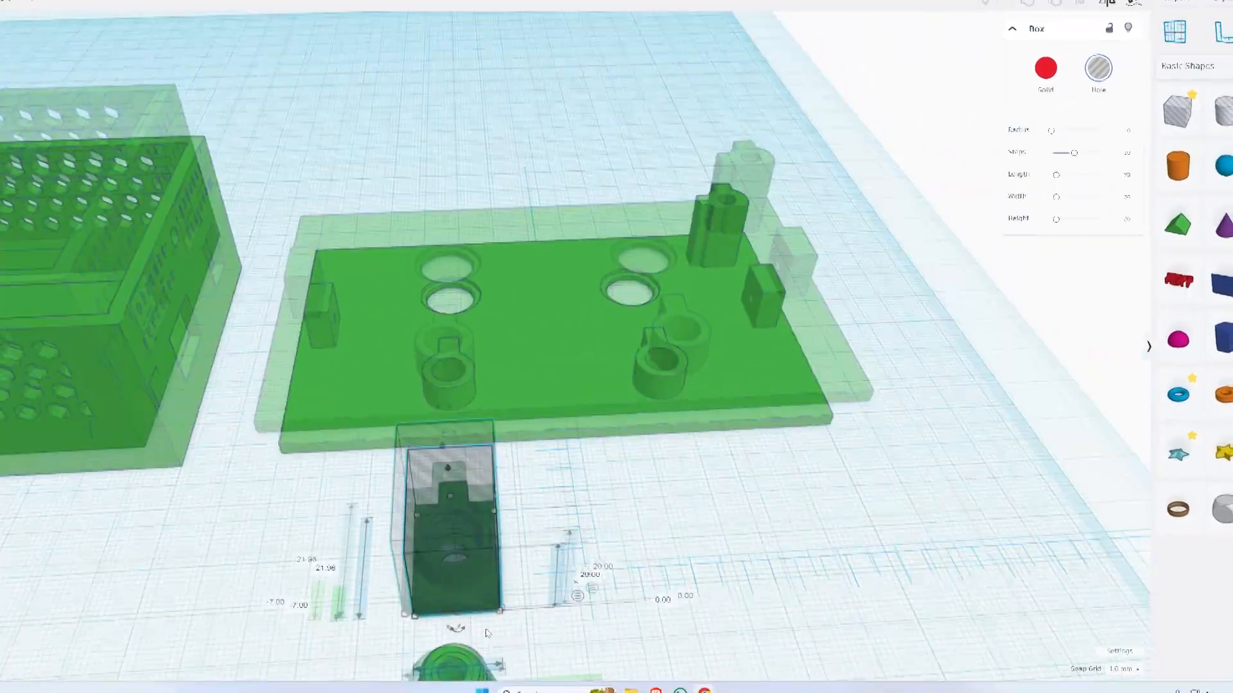
scroll(488, 642, "down", 3)
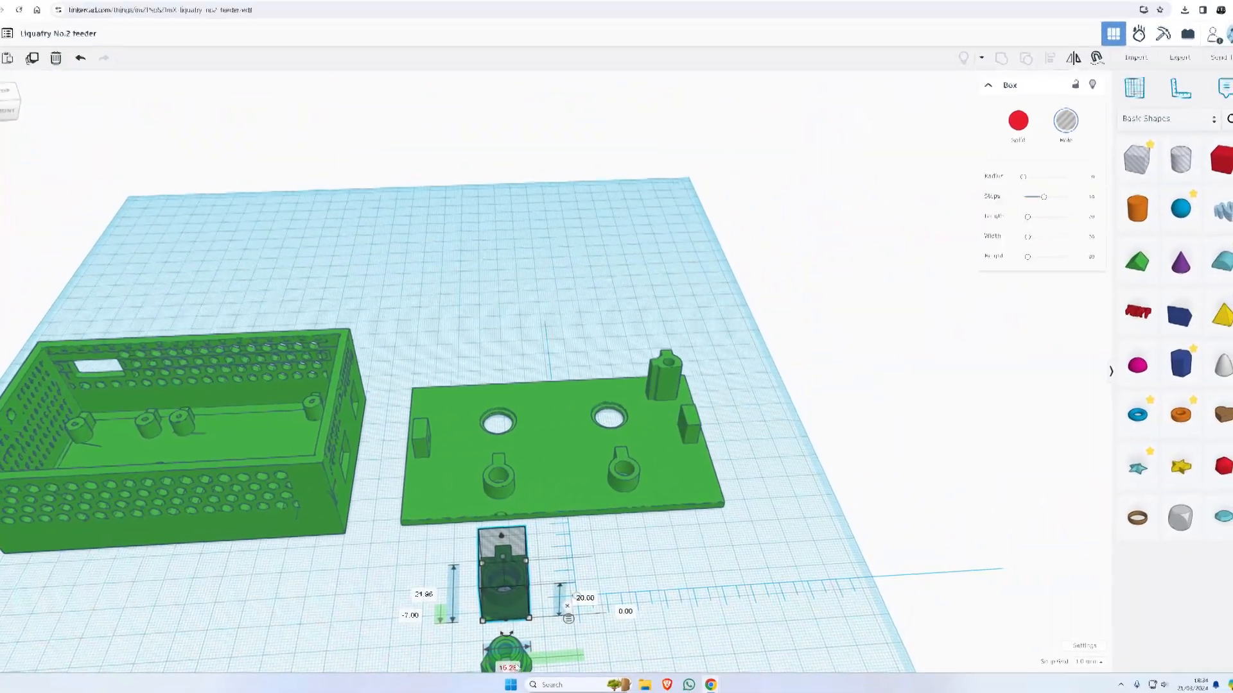
left_click(502, 669)
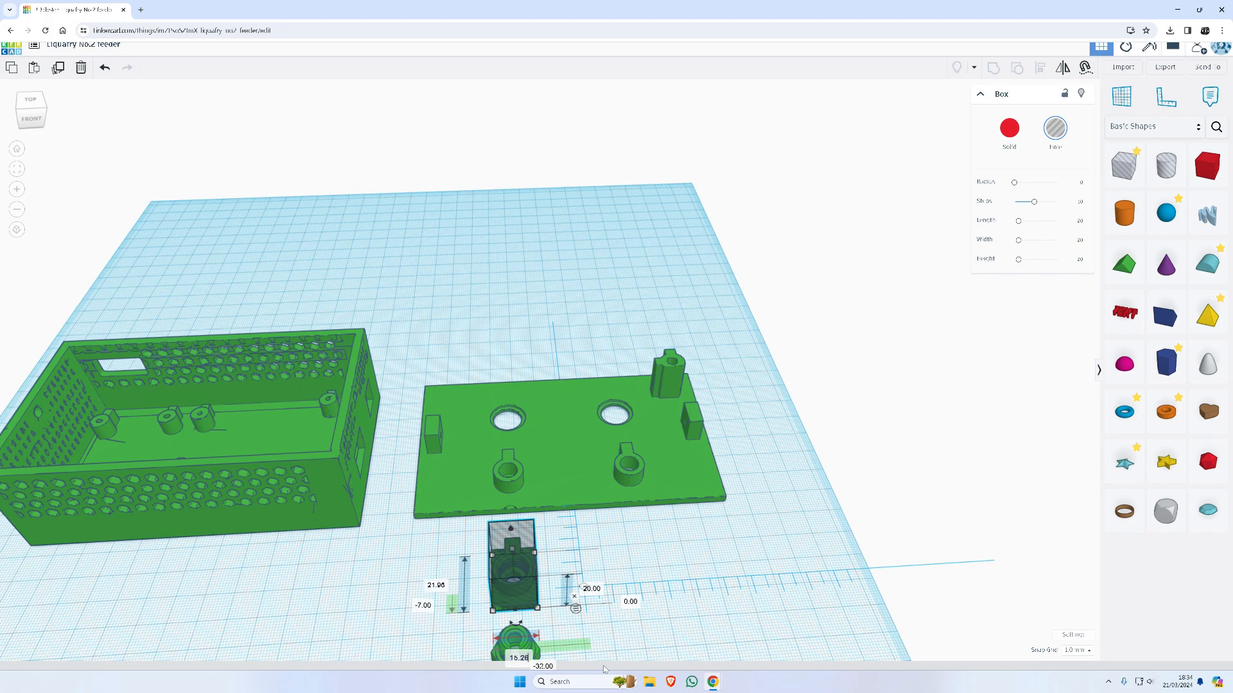
scroll(694, 655, "up", 3)
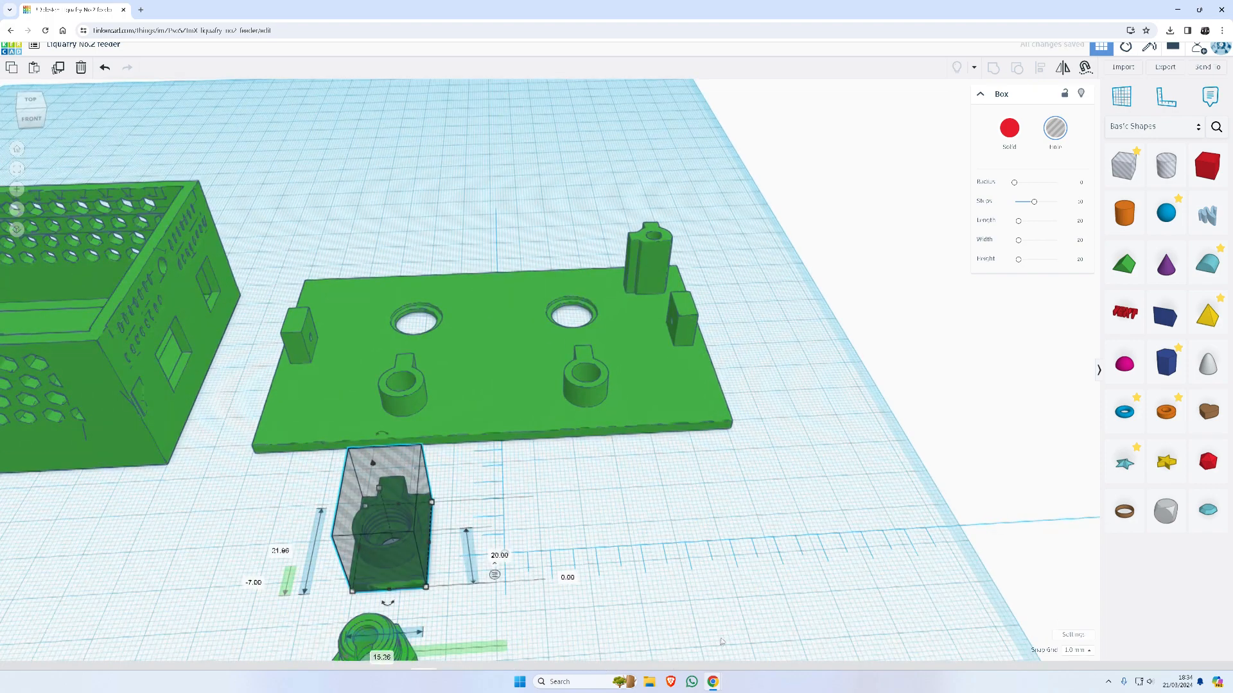
scroll(705, 649, "up", 2)
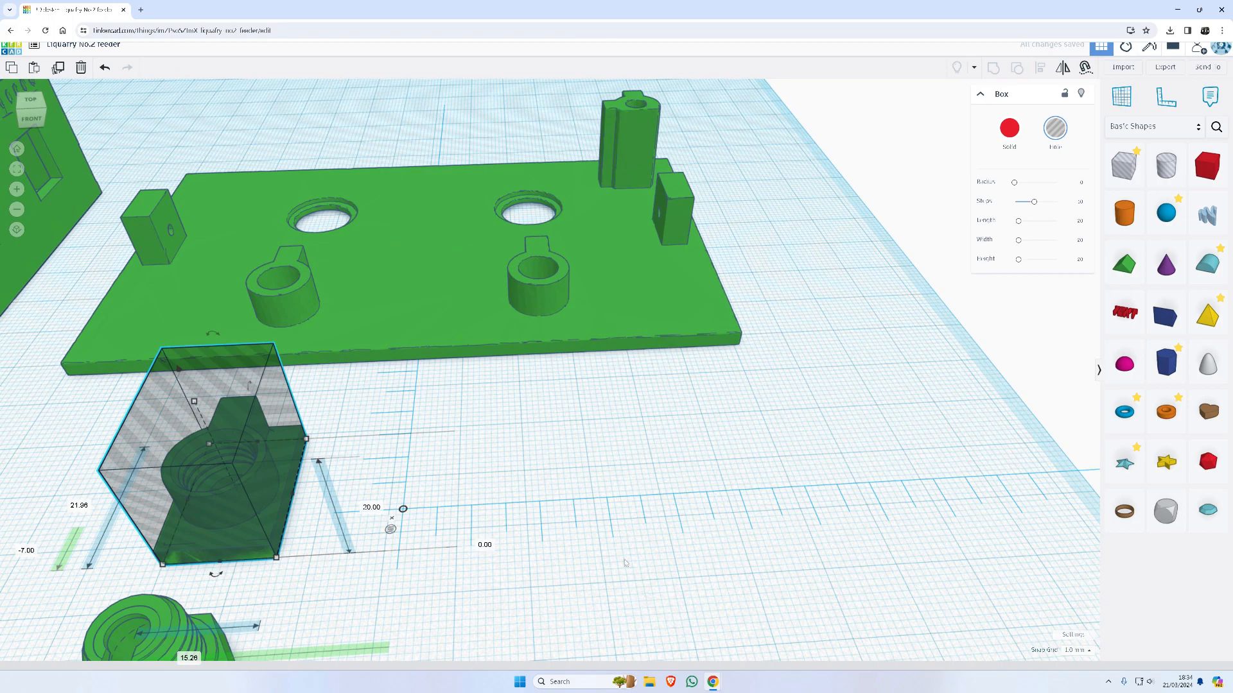
Move the hole box from the threaded block onto the large plate, over the nearest keyed round boss
right_click_drag(538, 526, 607, 516)
key("shift+Up")
key("shift+Up")
key("shift+Up")
key("shift+Up")
key("shift+Up")
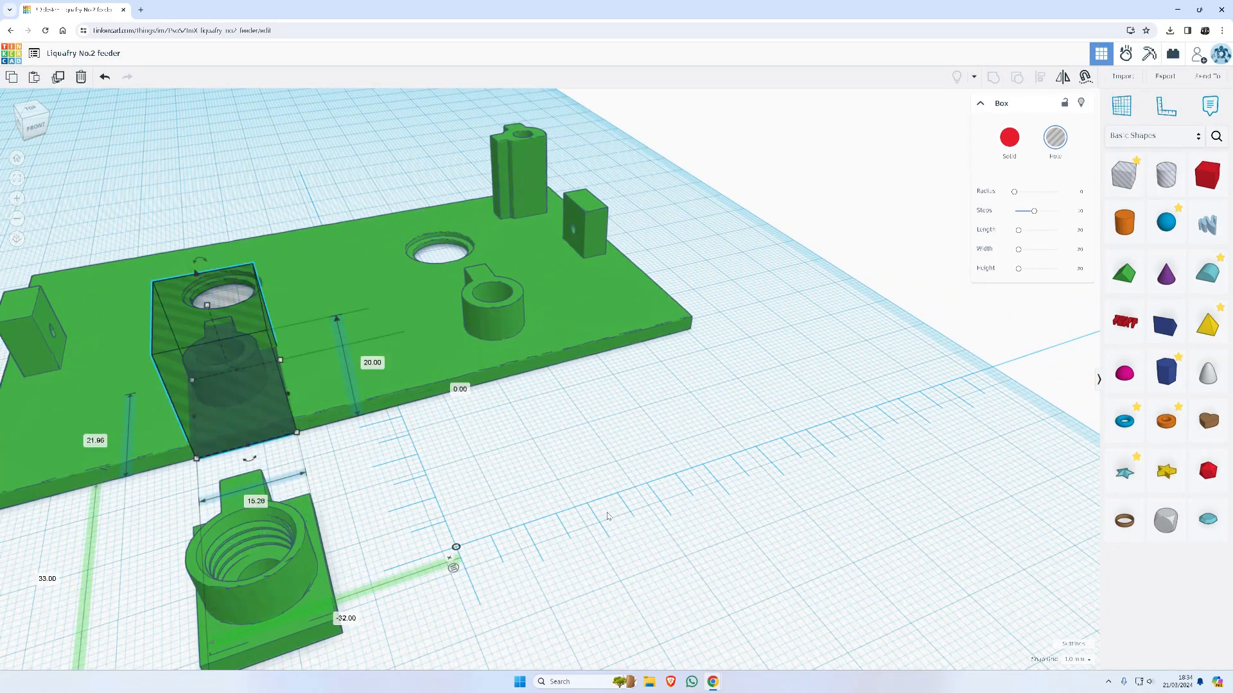
key("Down")
key("Down")
key("Down")
key("Down")
key("Down")
key("Down")
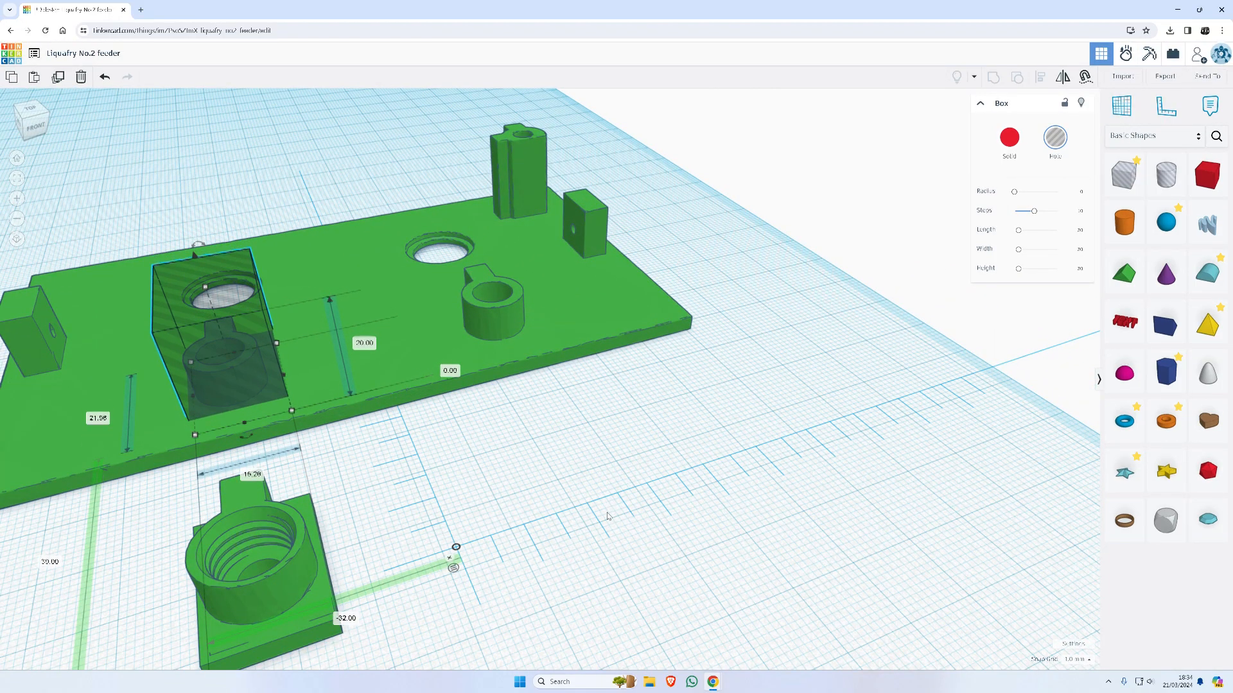
Set the snap grid to 0.1 mm and fine-align the hole box around the boss on the plate
right_click_drag(598, 507, 809, 503)
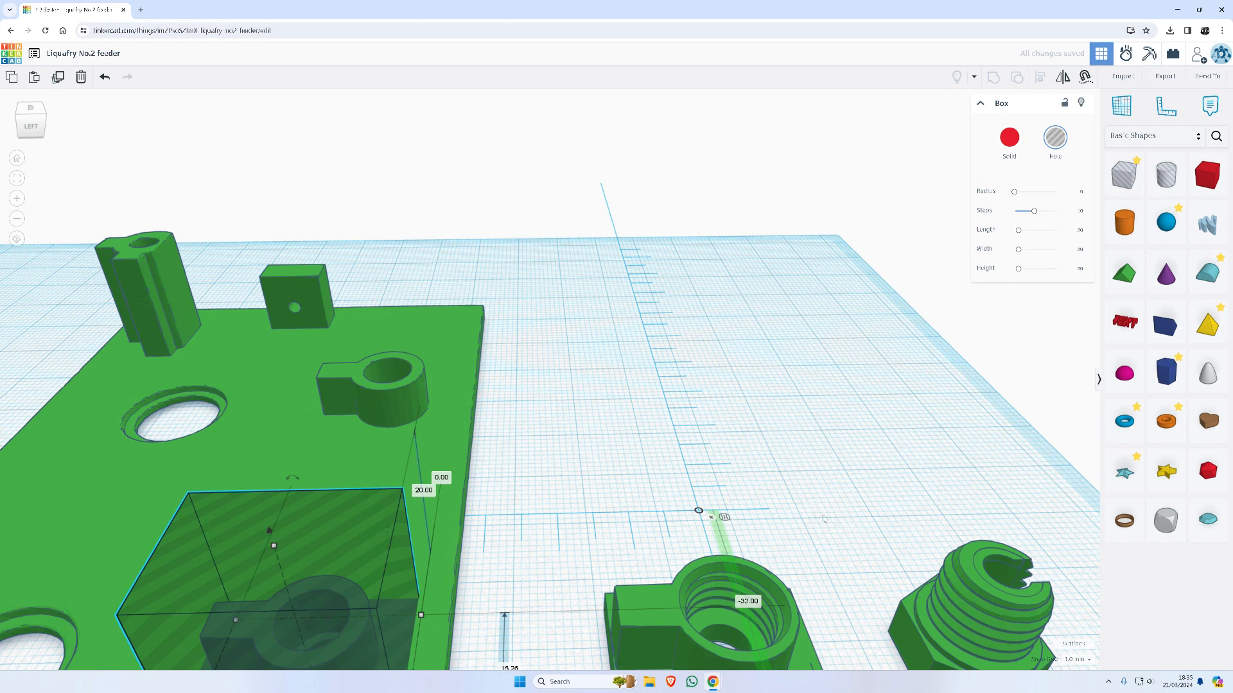
left_click(1074, 660)
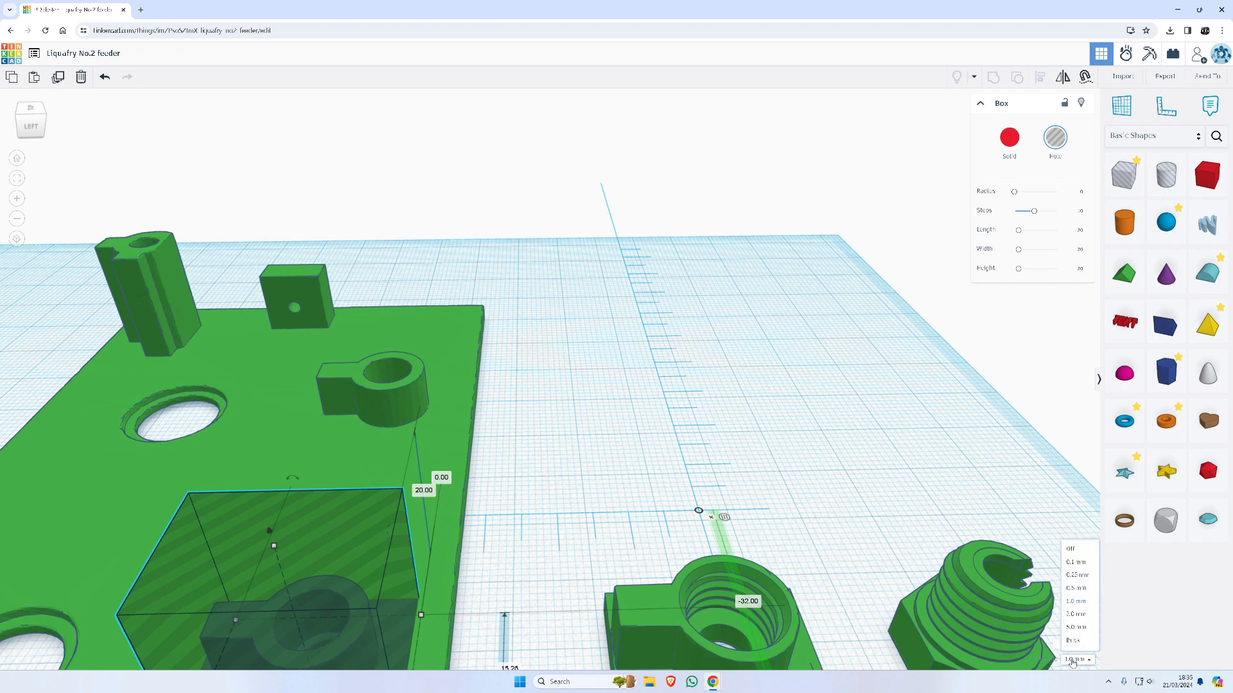
left_click(1072, 563)
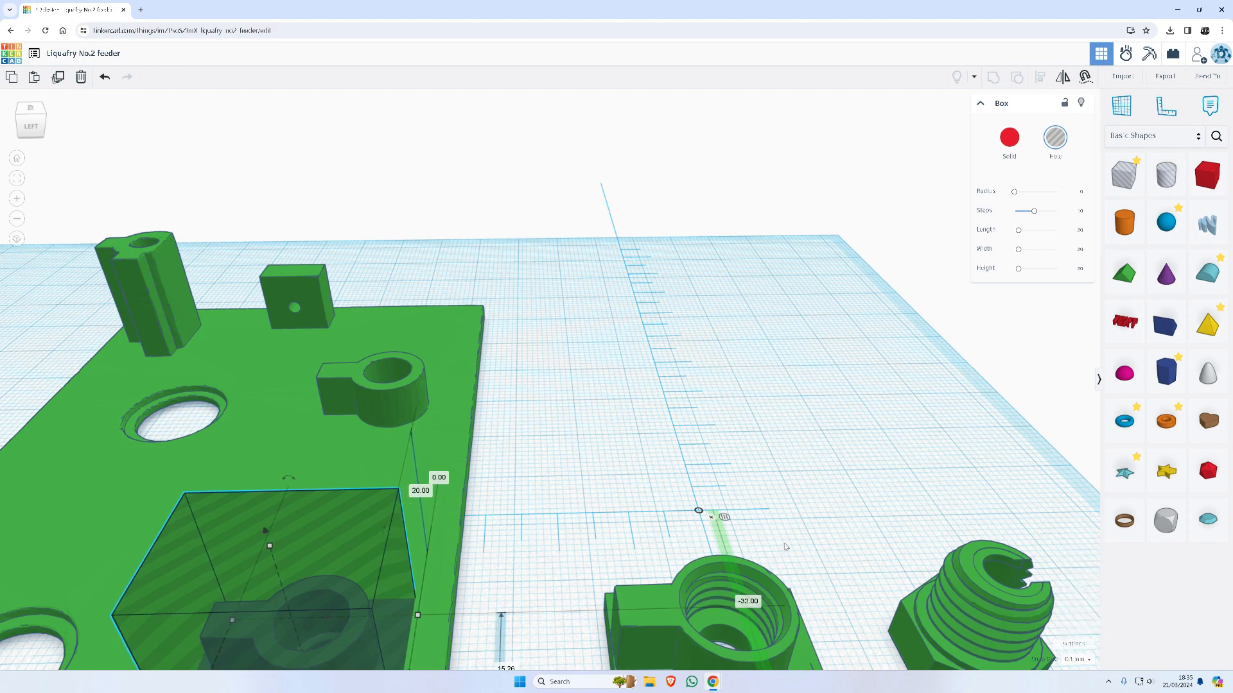
right_click_drag(783, 549, 589, 558)
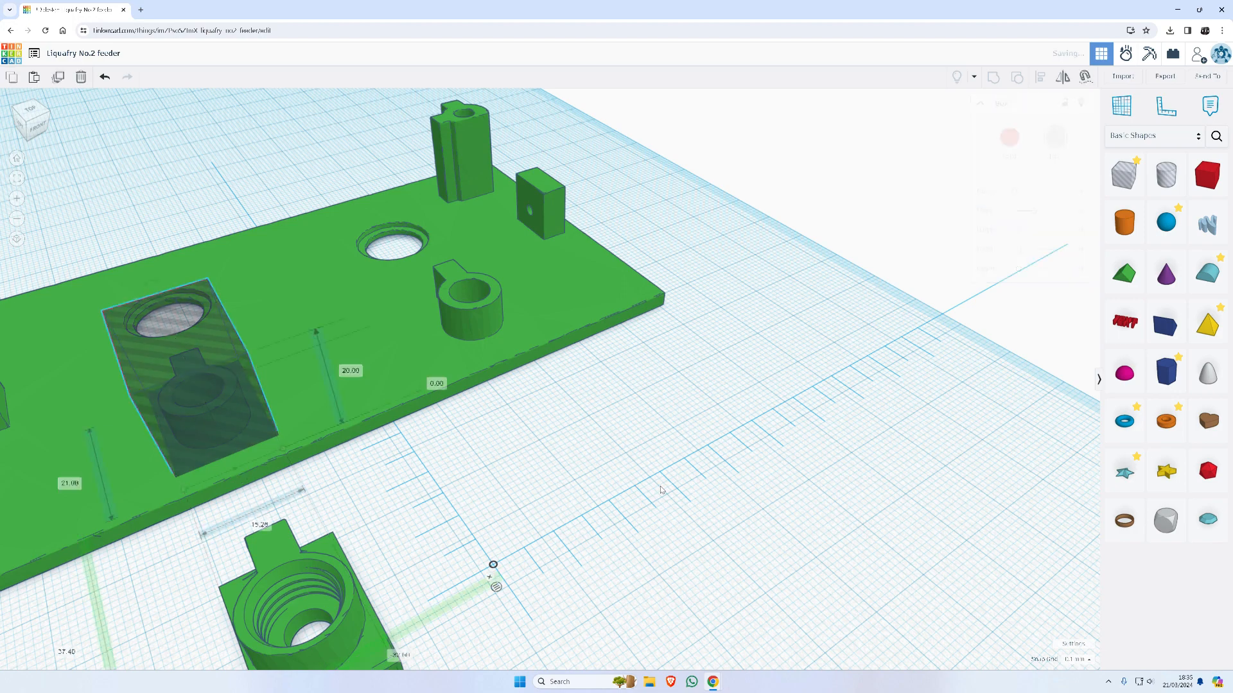
Duplicate the hole box and shift the copy along the plate over the second round boss, 15 mm from the ruler origin
key("shift+Right")
key("shift+Right")
key("shift+Right")
key("shift+Right")
key("shift+Right")
key("shift+Right")
key("shift+Right")
key("shift+Right")
key("shift+Right")
key("shift+Right")
key("shift+Right")
key("shift+Right")
key("shift+Right")
key("shift+Right")
key("shift+Right")
key("shift+Right")
key("shift+Right")
key("shift+Right")
key("shift+Right")
key("shift+Right")
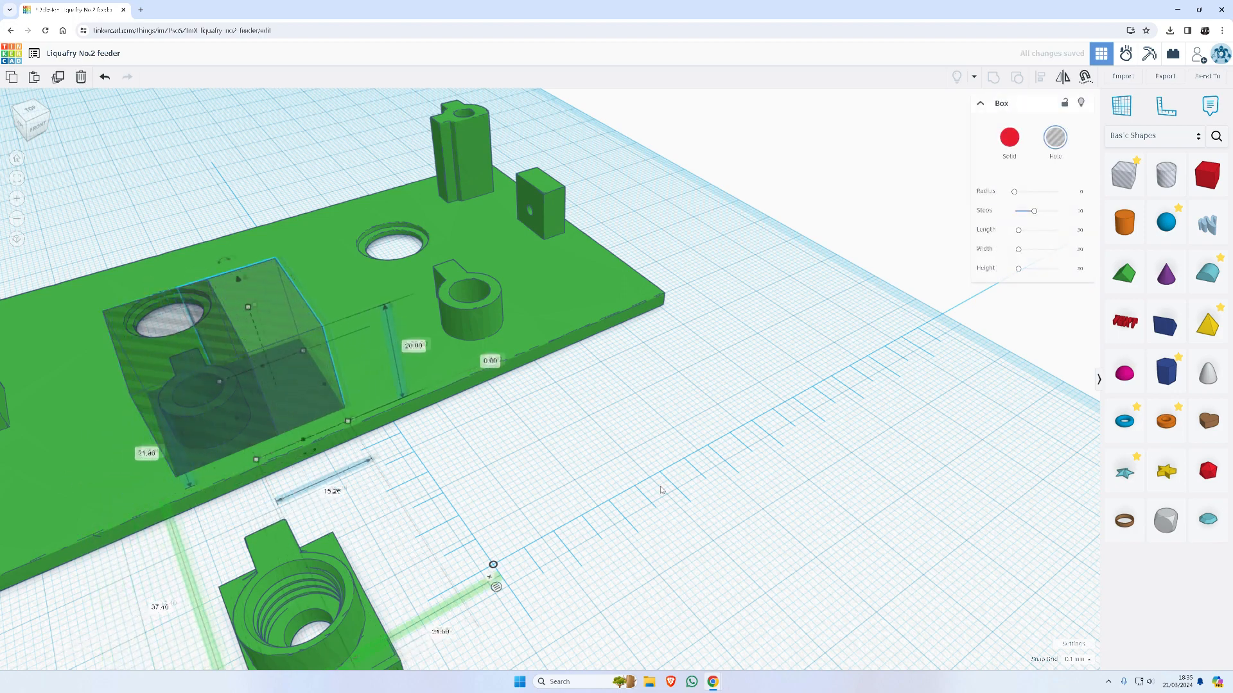
key("shift+Right")
key("shift+Right")
key("shift+Right")
key("shift+Right")
key("shift+Right")
key("shift+Right")
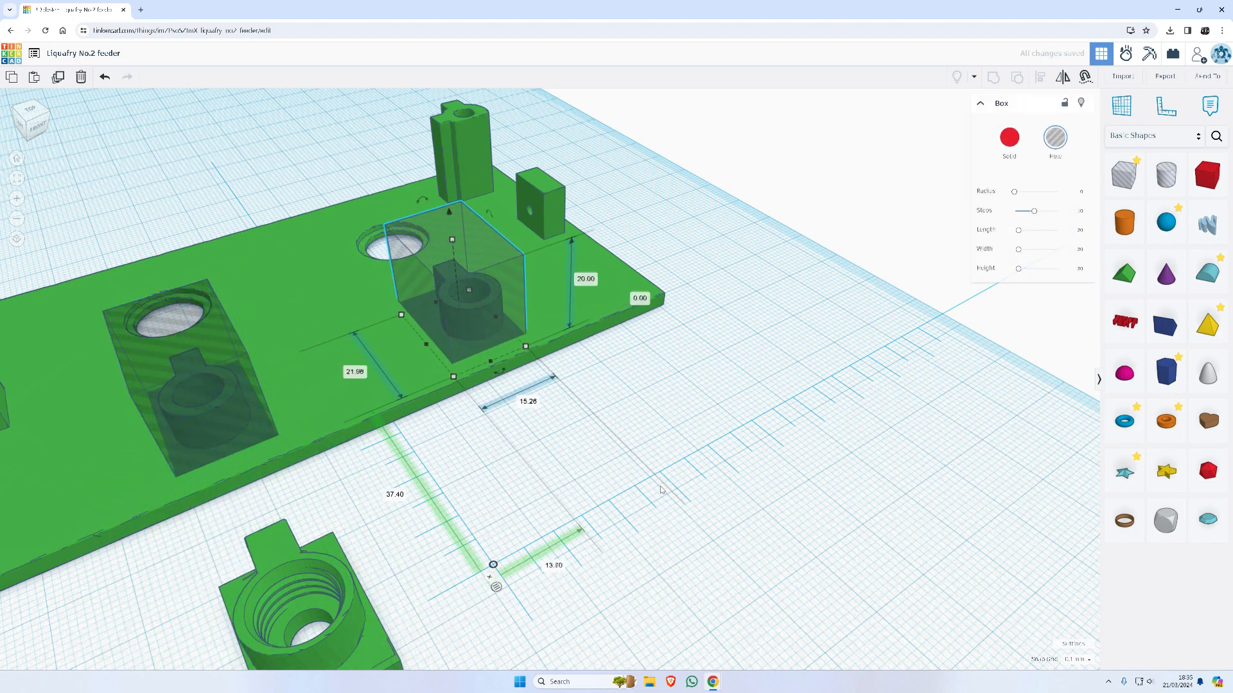
key("shift+Right")
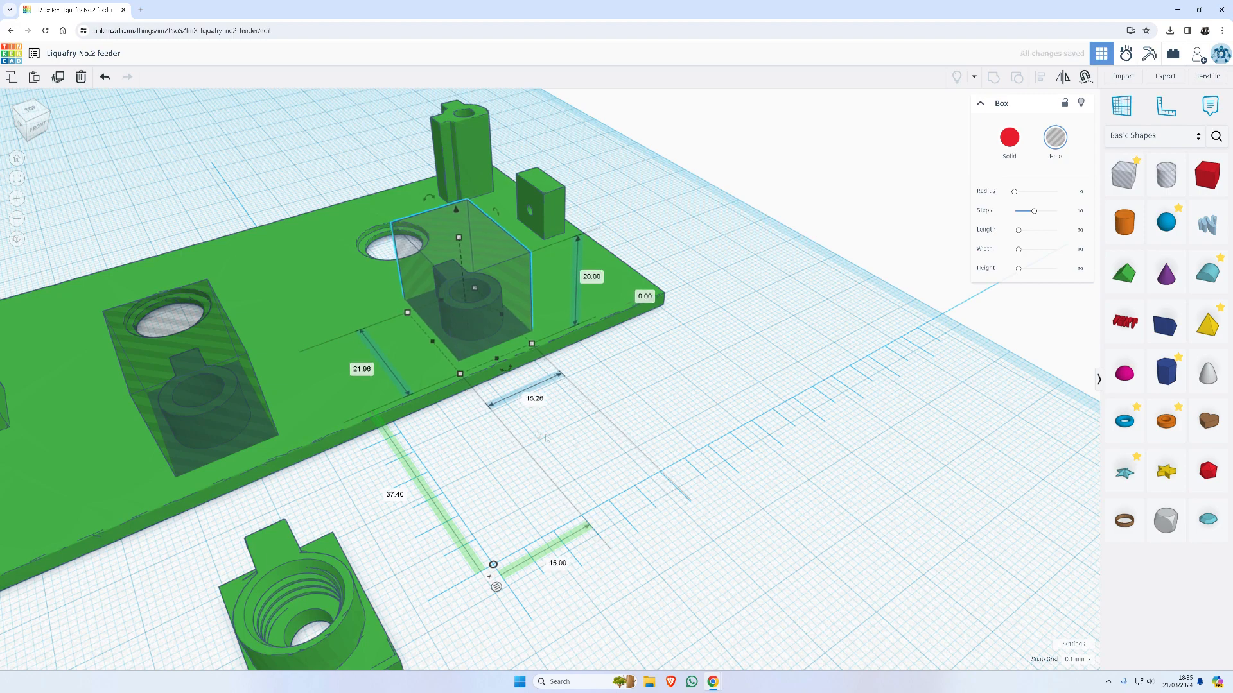
right_click_drag(541, 439, 752, 339)
scroll(742, 345, "down", 2)
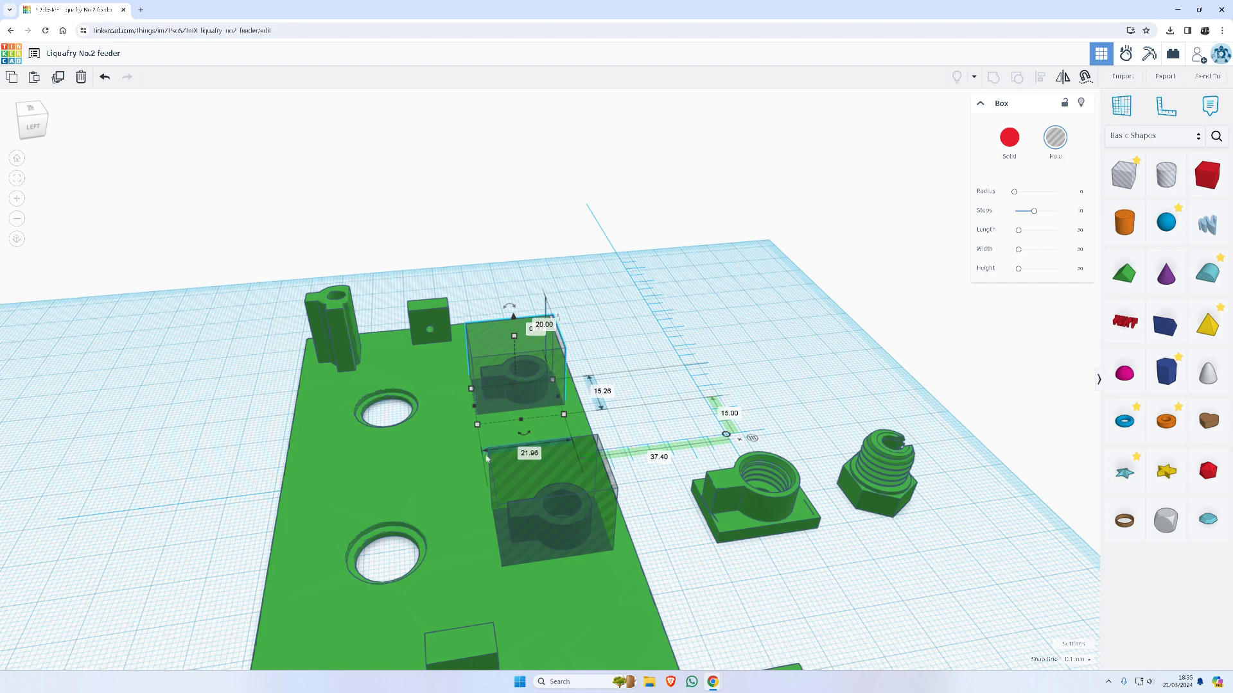
left_click(538, 512)
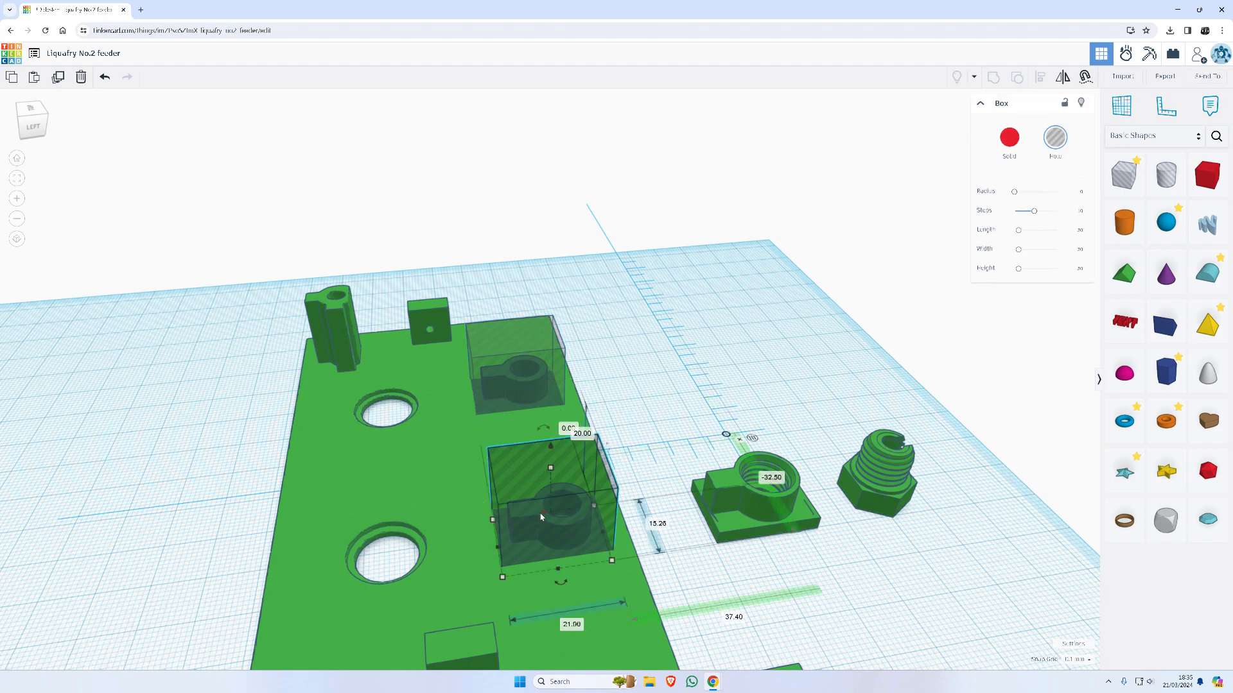
left_click(506, 406, "shift")
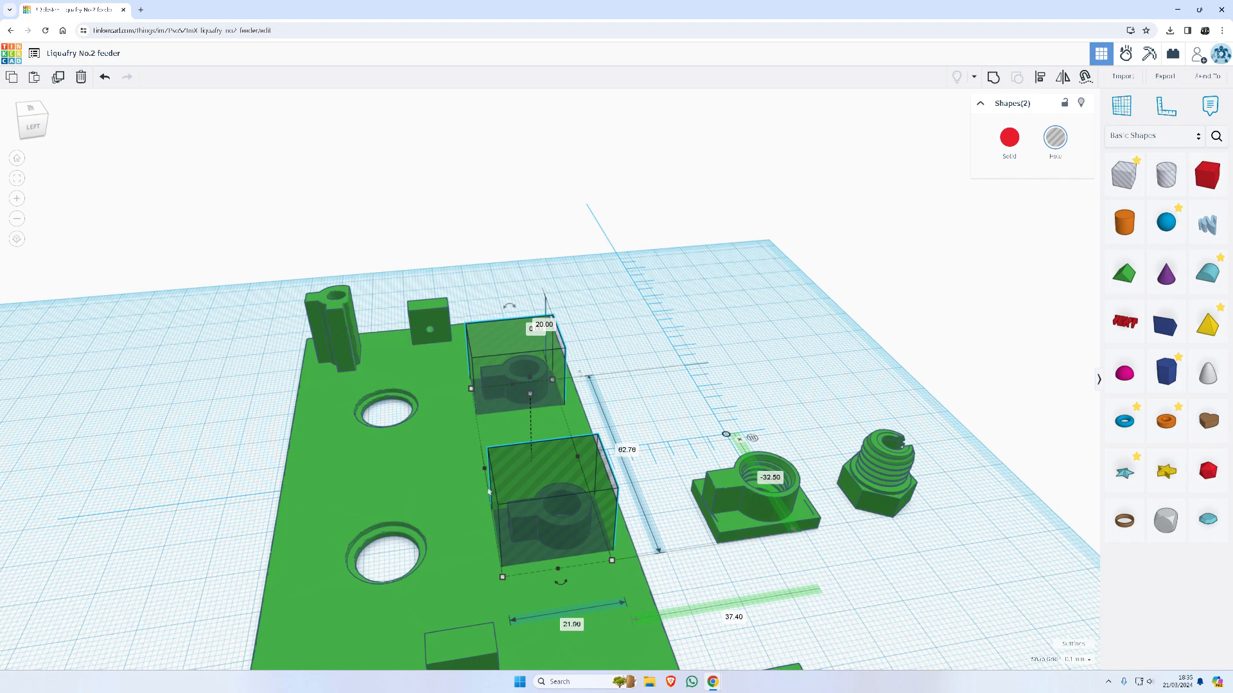
left_click(462, 437, "shift")
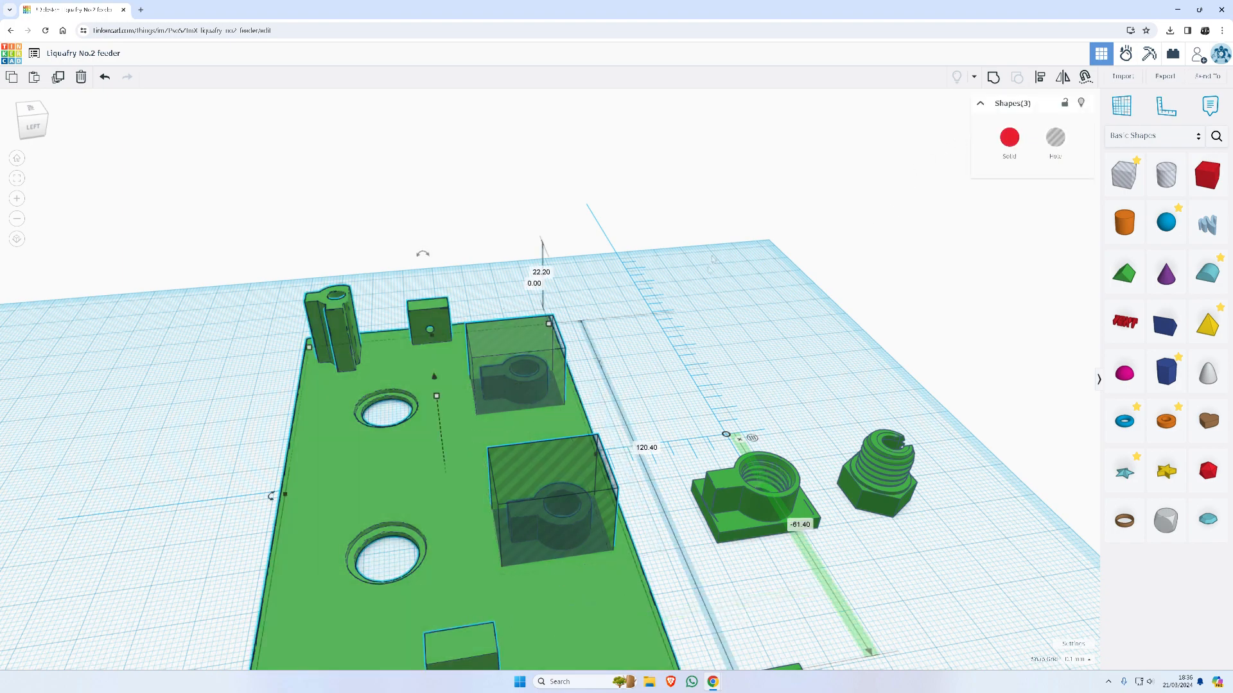
left_click(758, 254)
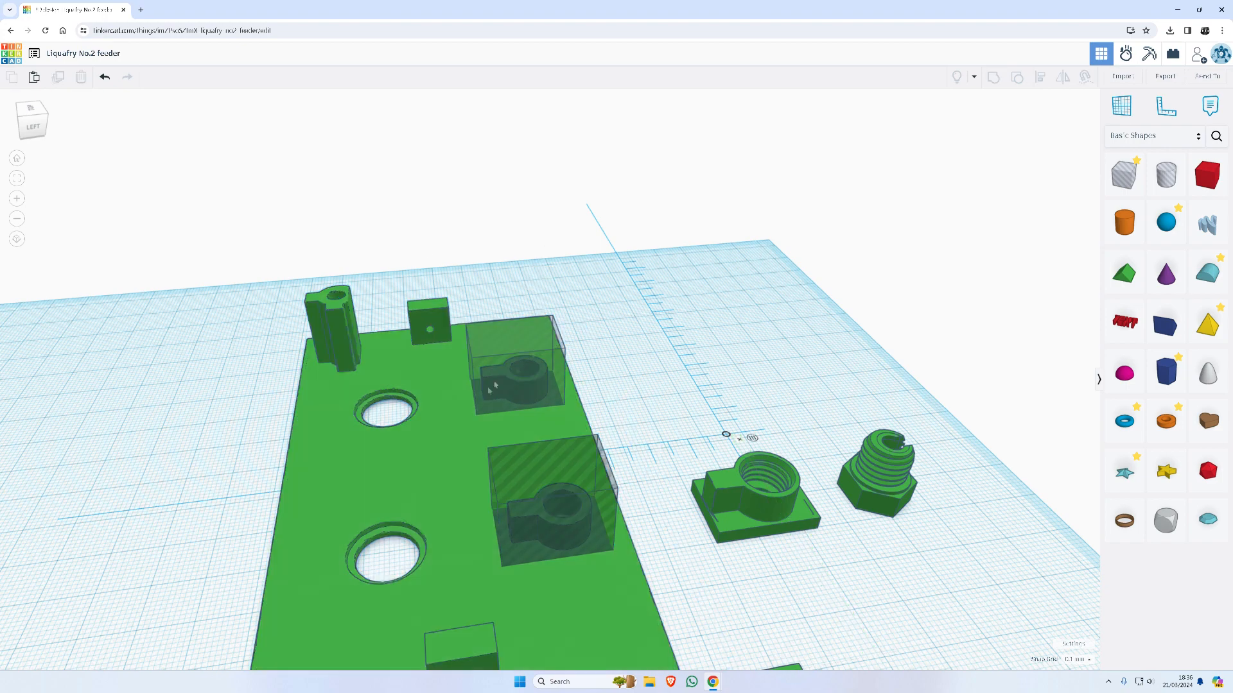
Duplicate the large plate and move the copy completely clear of the original, on the side away from the threaded block
left_click(430, 396)
key("ctrl+d")
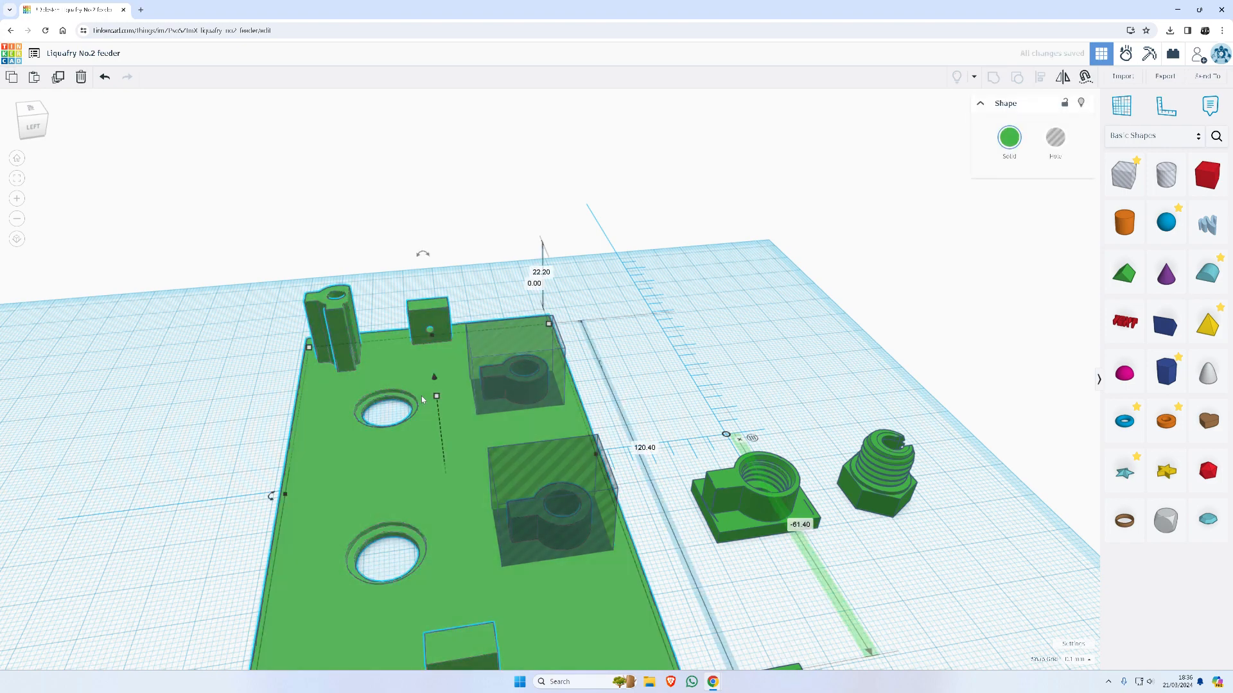
key("shift+Left")
key("shift+Left")
key("shift+Left")
key("shift+Left")
key("shift+Left")
key("shift+Left")
key("shift+Left")
key("shift+Left")
key("shift+Left")
key("shift+Left")
key("shift+Left")
key("shift+Left")
key("shift+Left")
key("shift+Left")
key("shift+Left")
key("shift+Left")
key("shift+Left")
key("shift+Left")
key("shift+Left")
key("shift+Left")
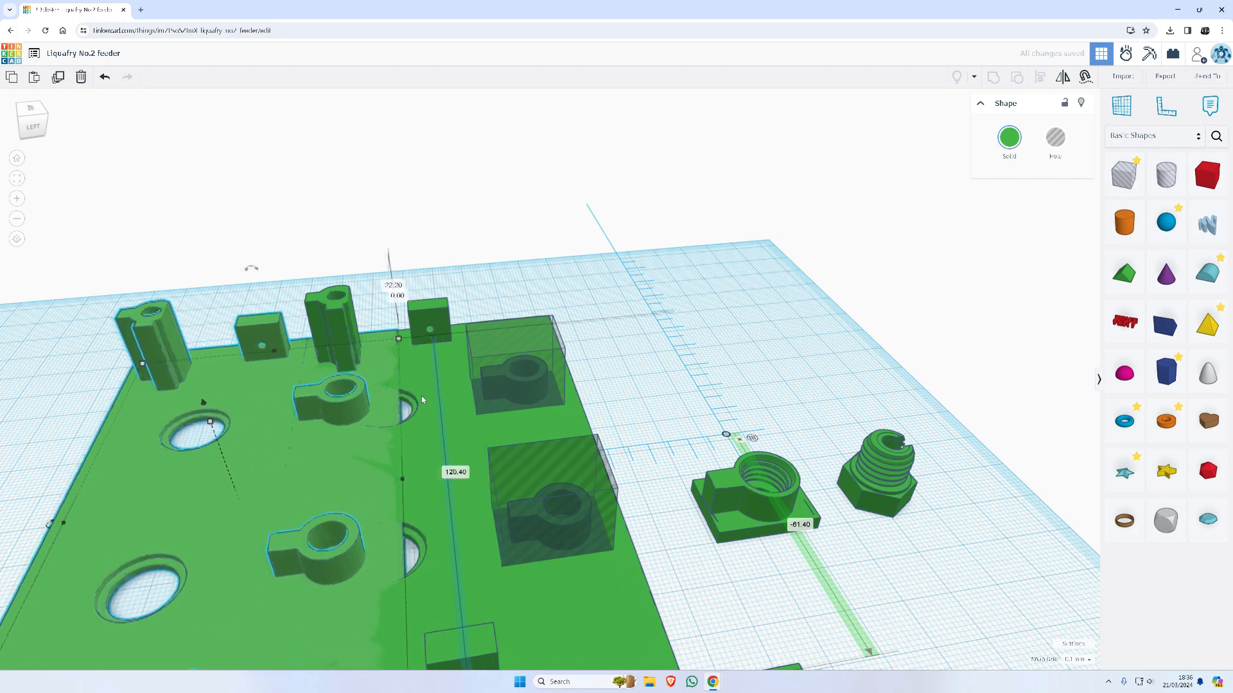
key("shift+Left")
key("shift+Left")
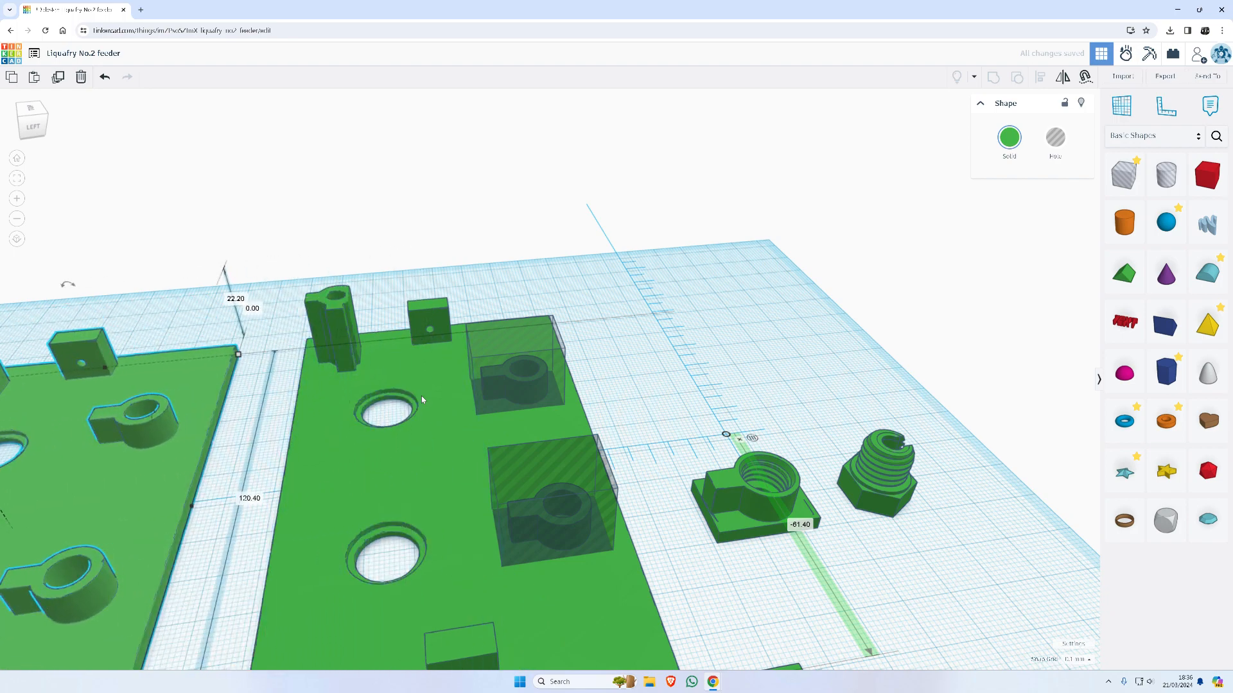
Group the two hole boxes with the large plate to cut rectangular openings where the round bosses stood
left_click(548, 373)
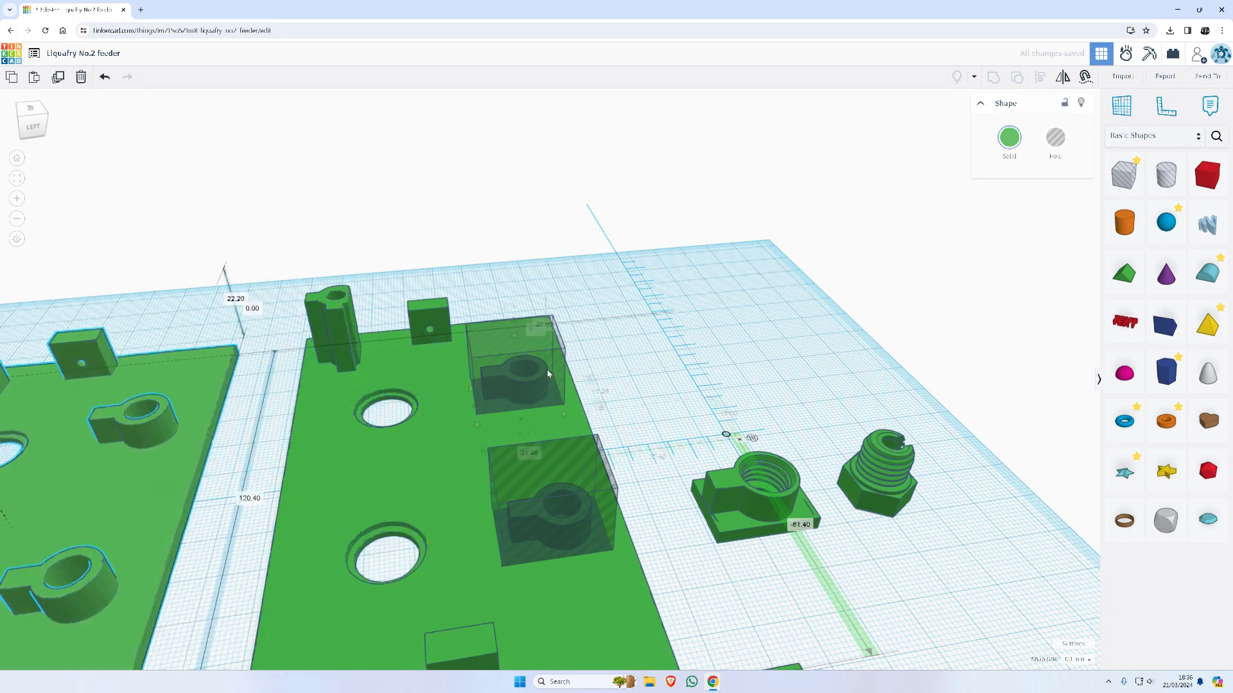
left_click(532, 473, "shift")
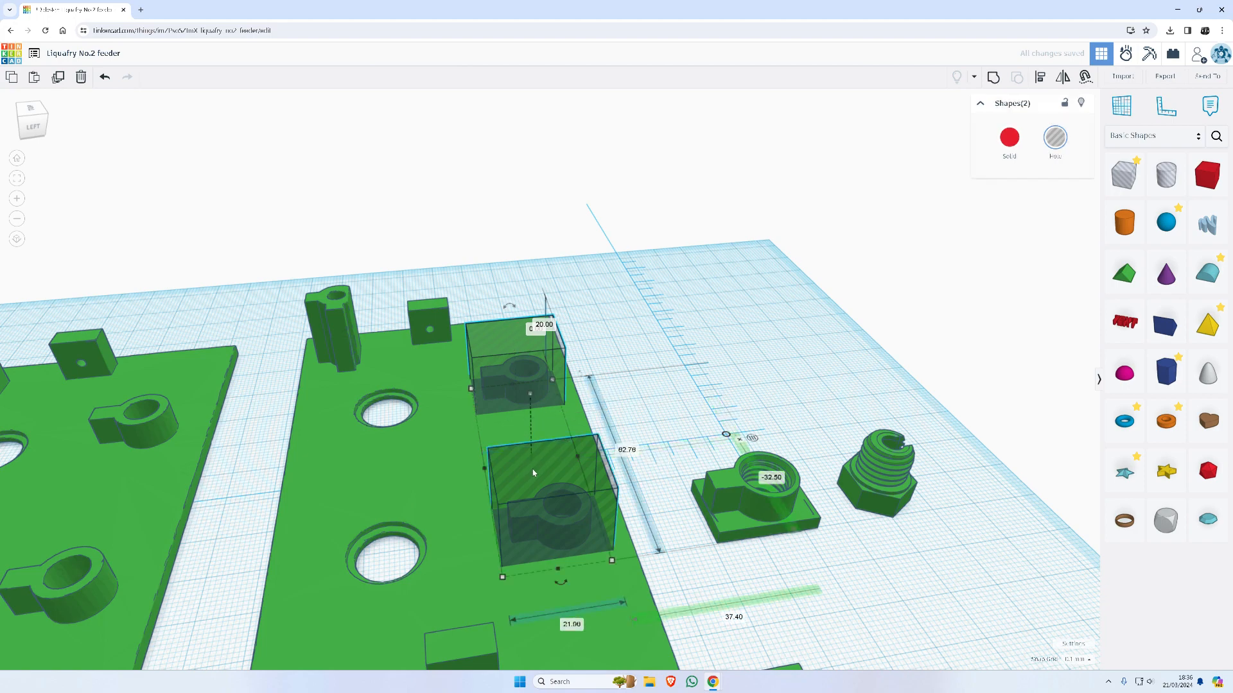
left_click(429, 457, "shift")
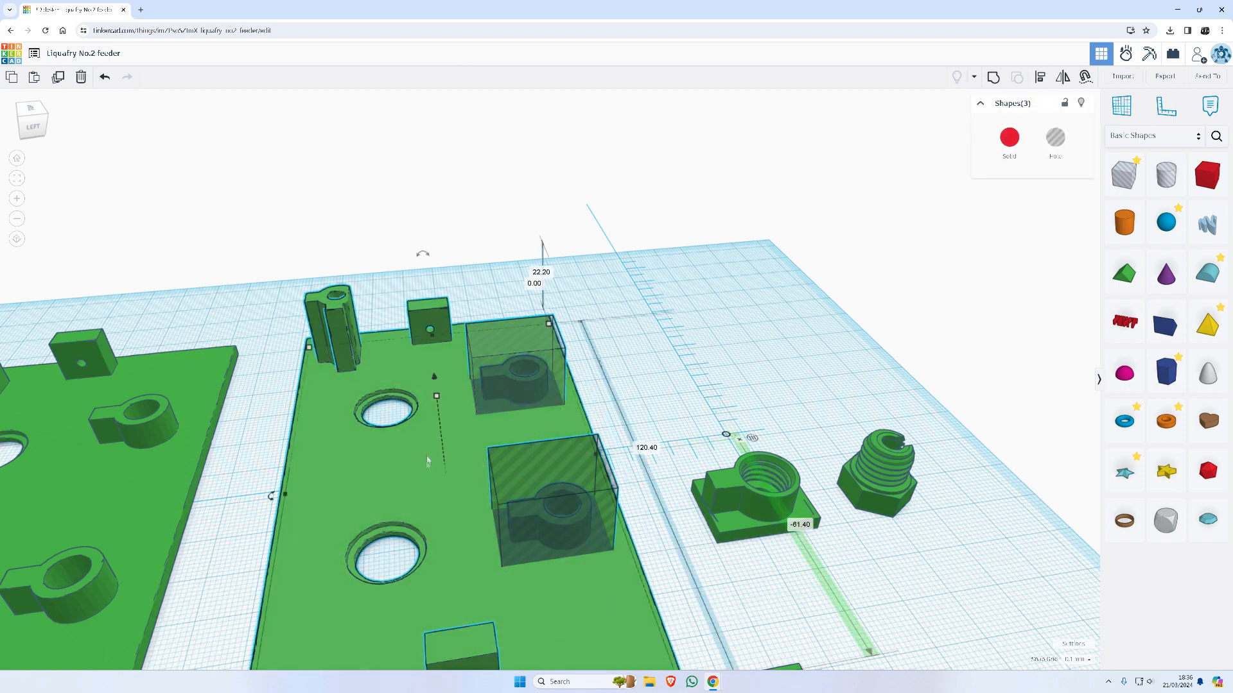
left_click(991, 78)
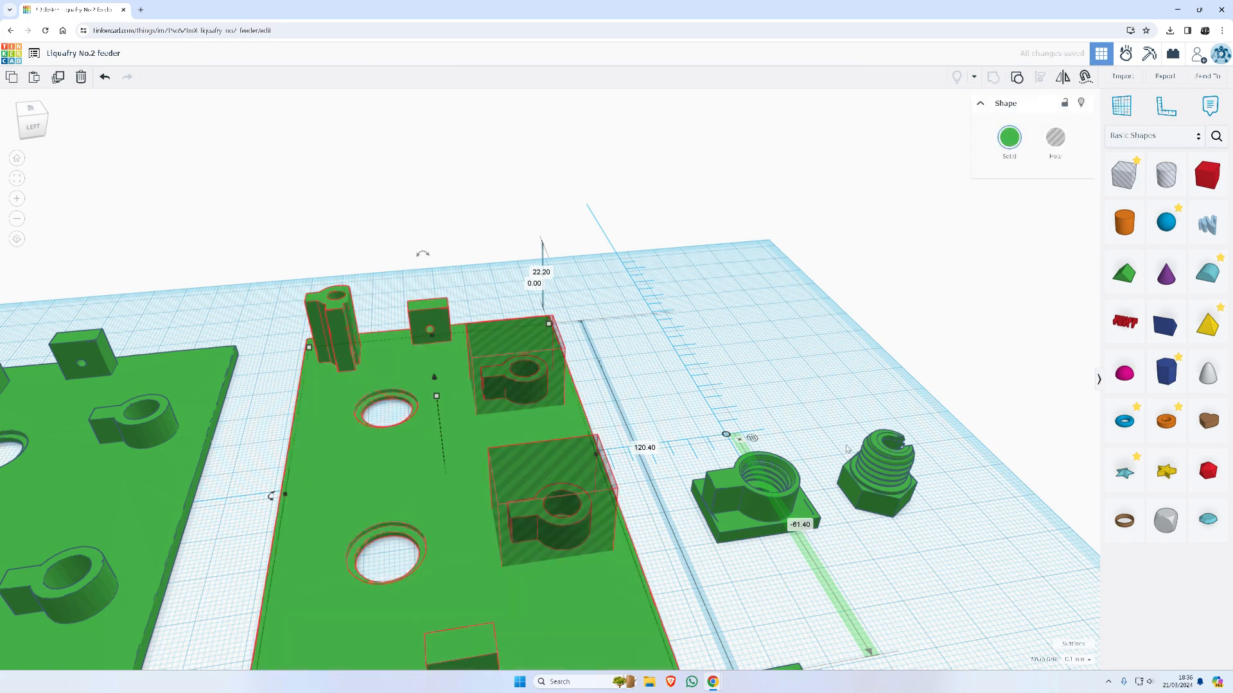
scroll(843, 457, "down", 1)
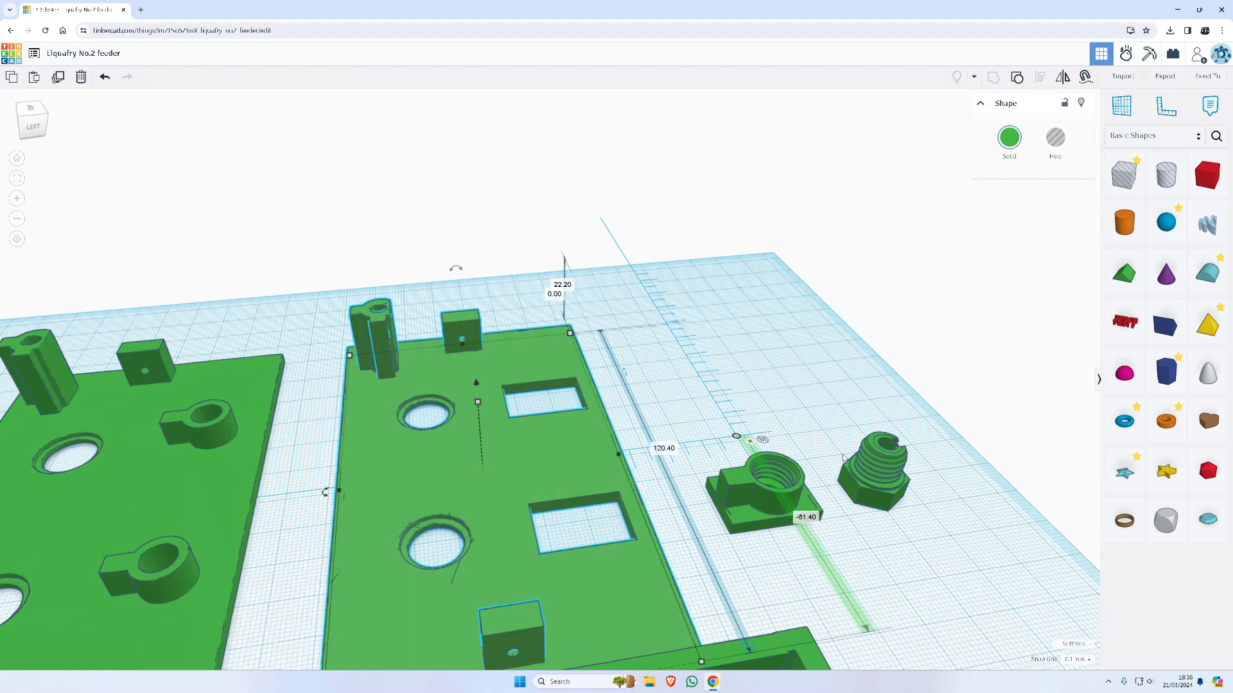
Recolour the separate threaded block yellow
left_click(764, 474)
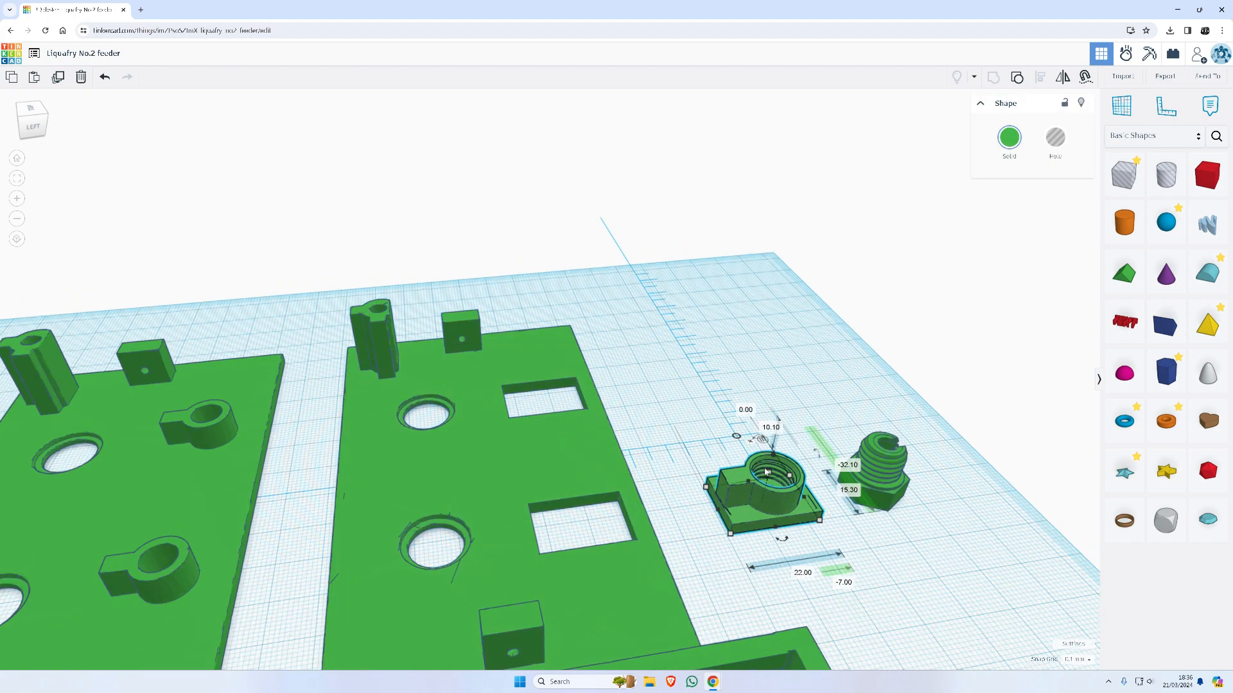
left_click(1009, 147)
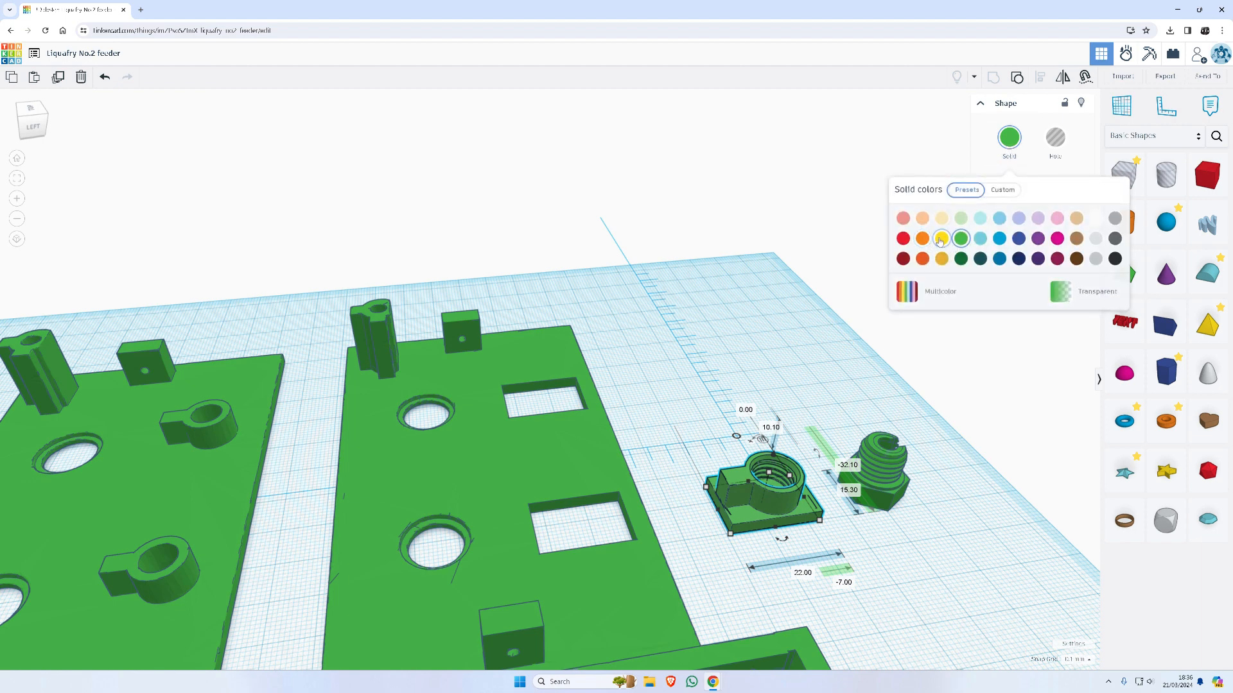
left_click(940, 239)
Move the yellow threaded block into the nearest rectangular opening, at 37.2 mm and -32.2 mm from the ruler origin
key("Left")
key("Left")
key("Left")
key("Left")
key("Left")
key("Left")
key("Left")
key("Left")
key("Left")
key("Left")
key("Left")
key("Left")
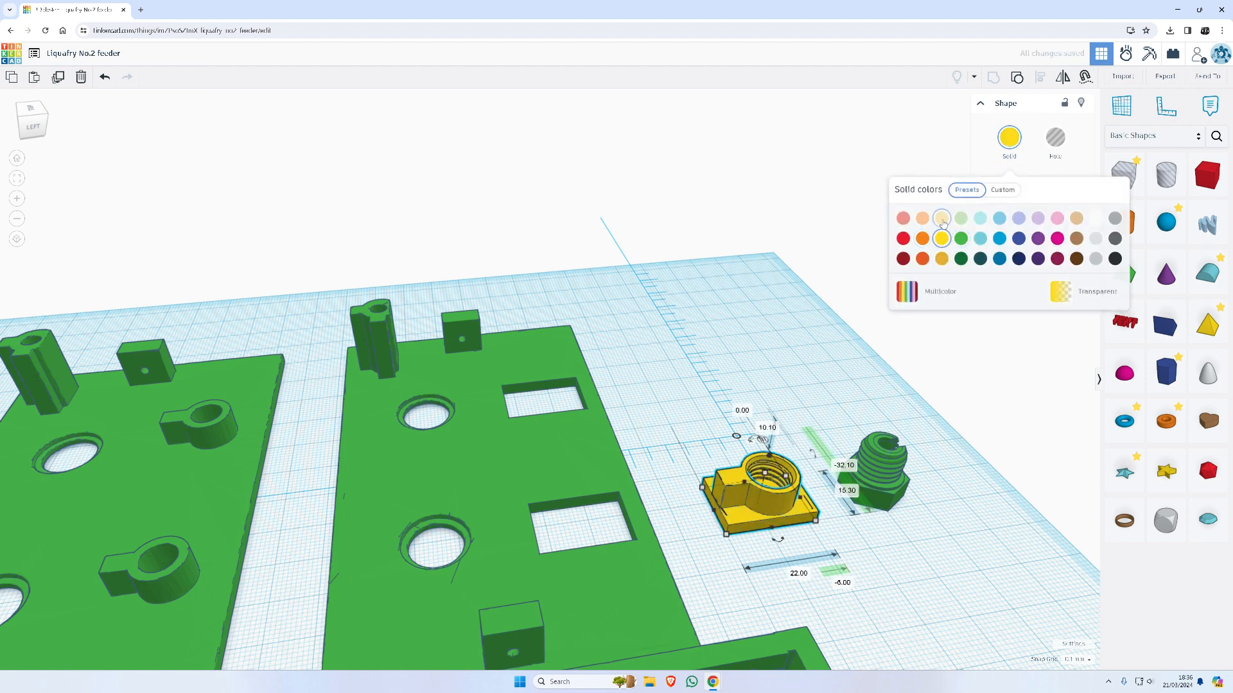
key("Left")
key("Left")
key("Left")
key("Left")
key("Left")
key("Left")
key("Left")
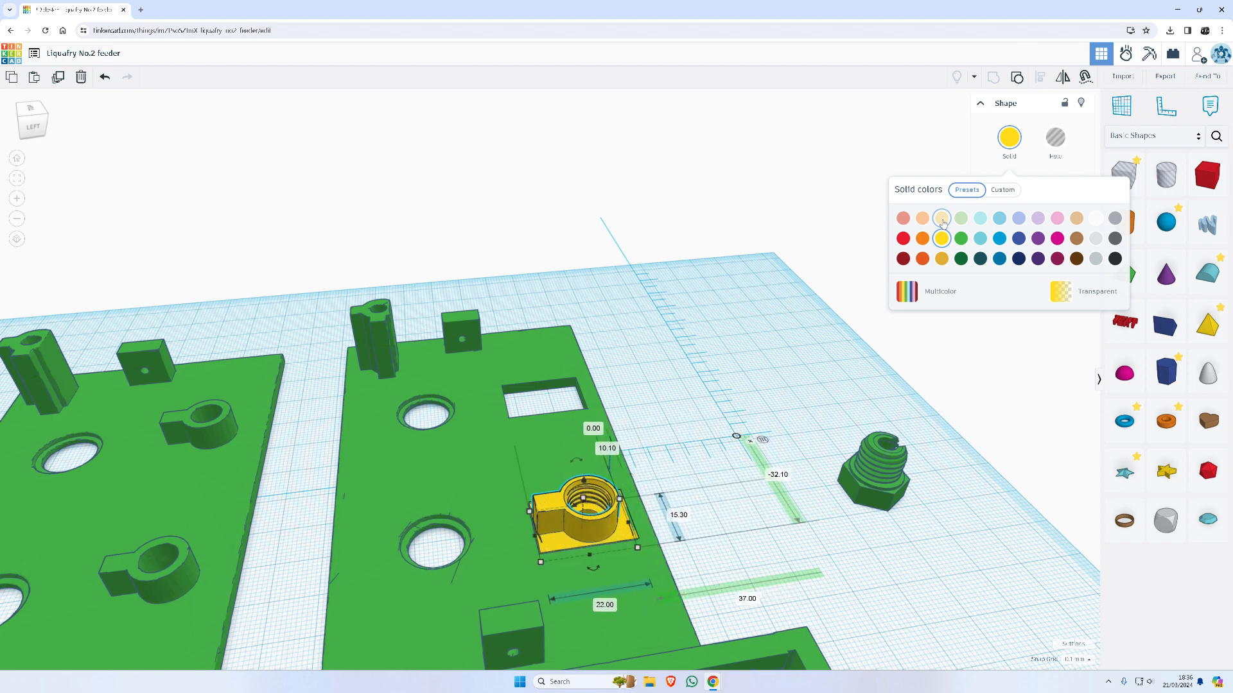
key("Left")
key("Left")
key("Down")
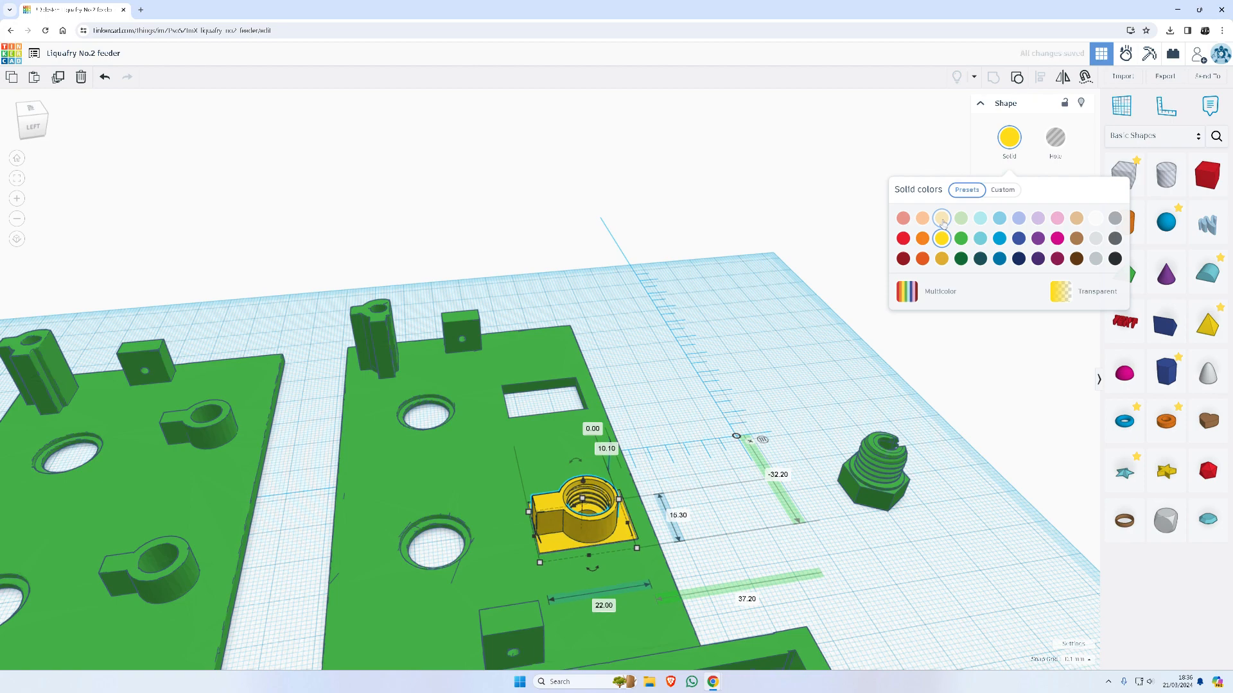
Duplicate the yellow threaded block and shift the copy into the second rectangular opening, 14.8 mm from the ruler origin
key("ctrl+d")
key("shift+Up")
key("shift+Up")
key("shift+Up")
key("shift+Up")
key("shift+Up")
key("shift+Up")
key("shift+Up")
key("shift+Up")
key("shift+Up")
key("shift+Up")
key("shift+Up")
key("shift+Up")
key("shift+Up")
key("shift+Up")
key("shift+Up")
key("shift+Up")
key("shift+Up")
key("shift+Up")
key("shift+Up")
key("shift+Up")
key("shift+Up")
key("shift+Up")
key("shift+Up")
key("shift+Up")
key("shift+Up")
key("shift+Up")
key("shift+Up")
key("shift+Up")
key("shift+Up")
key("shift+Up")
key("shift+Up")
key("shift+Up")
key("shift+Up")
key("shift+Up")
key("shift+Up")
key("shift+Up")
key("shift+Up")
key("shift+Up")
key("shift+Up")
key("shift+Up")
key("shift+Down")
key("shift+Down")
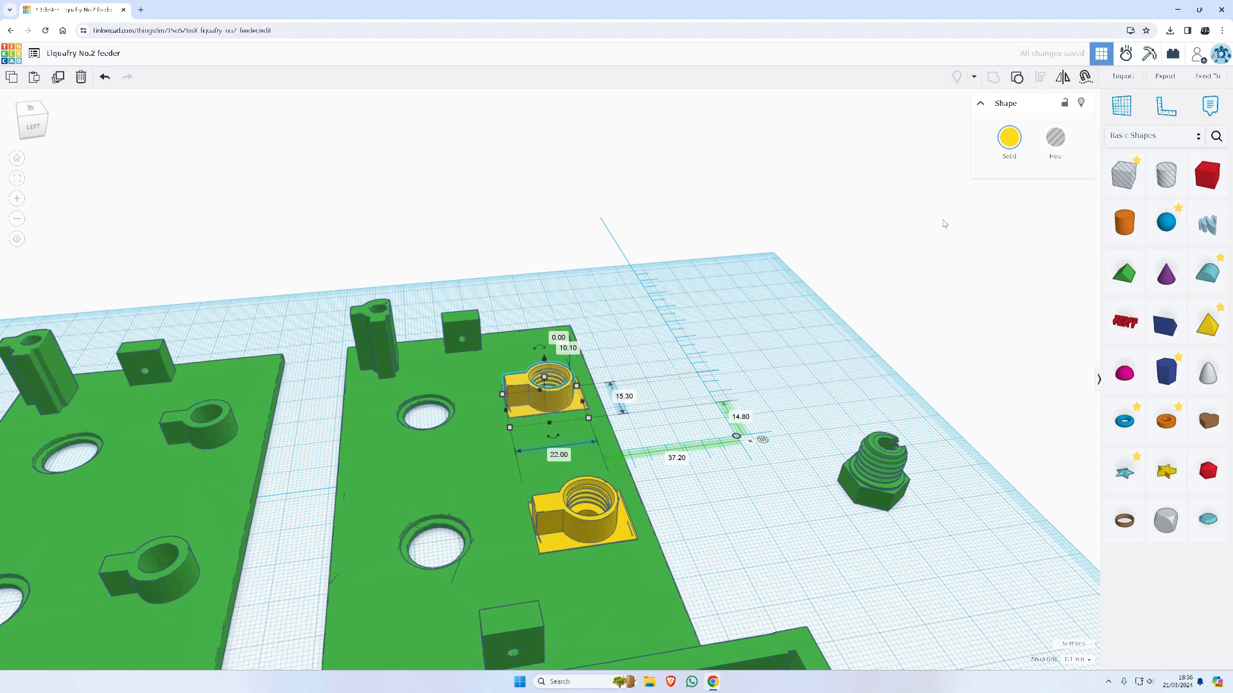
Check the fit of both yellow threaded blocks and group them with the large plate into one part
scroll(944, 224, "up", 2)
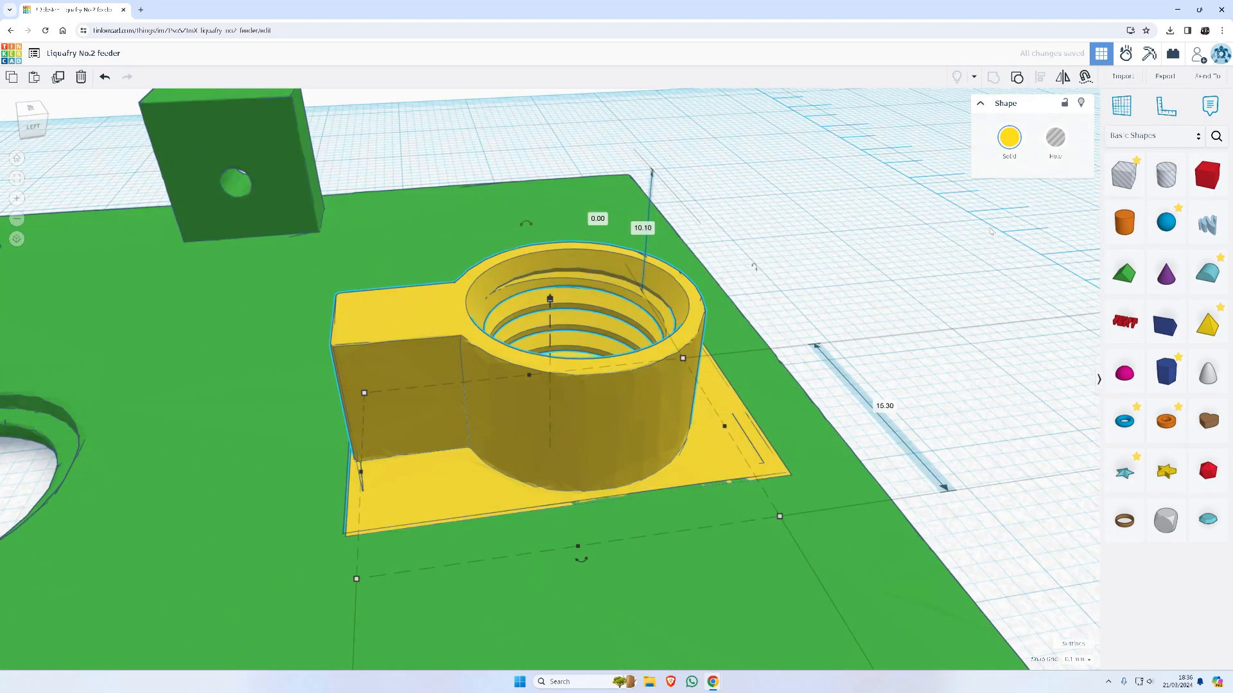
right_click_drag(944, 224, 755, 292)
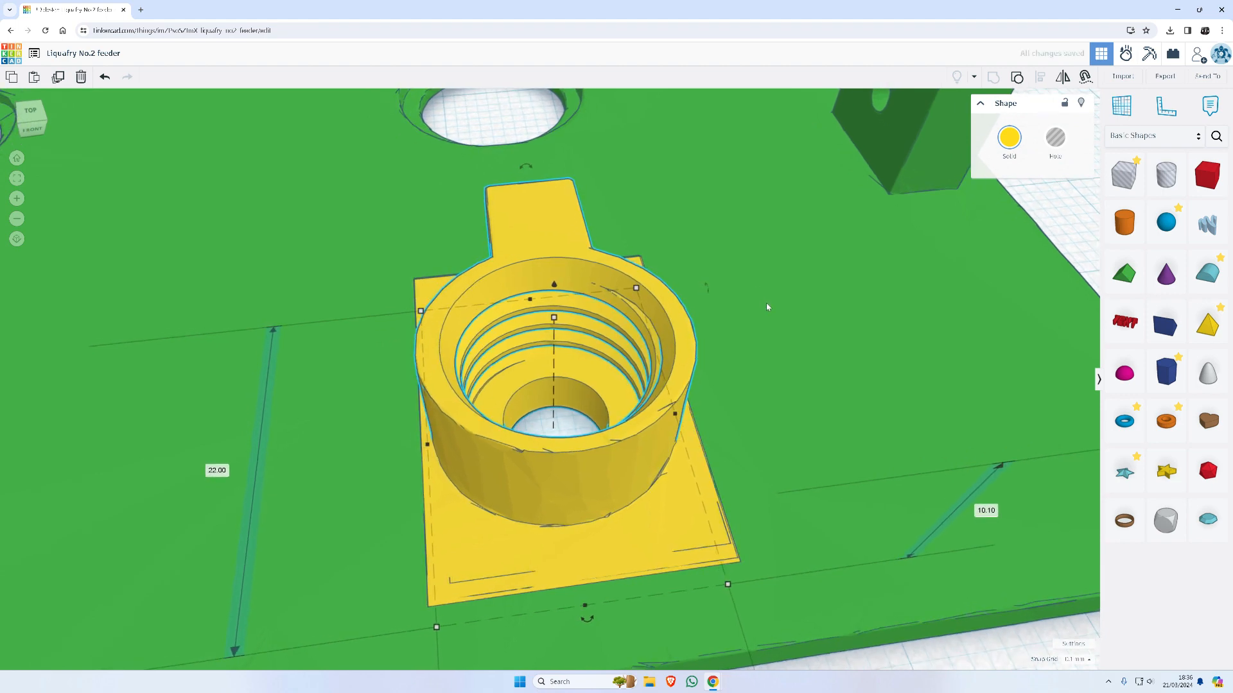
right_click_drag(766, 303, 985, 283)
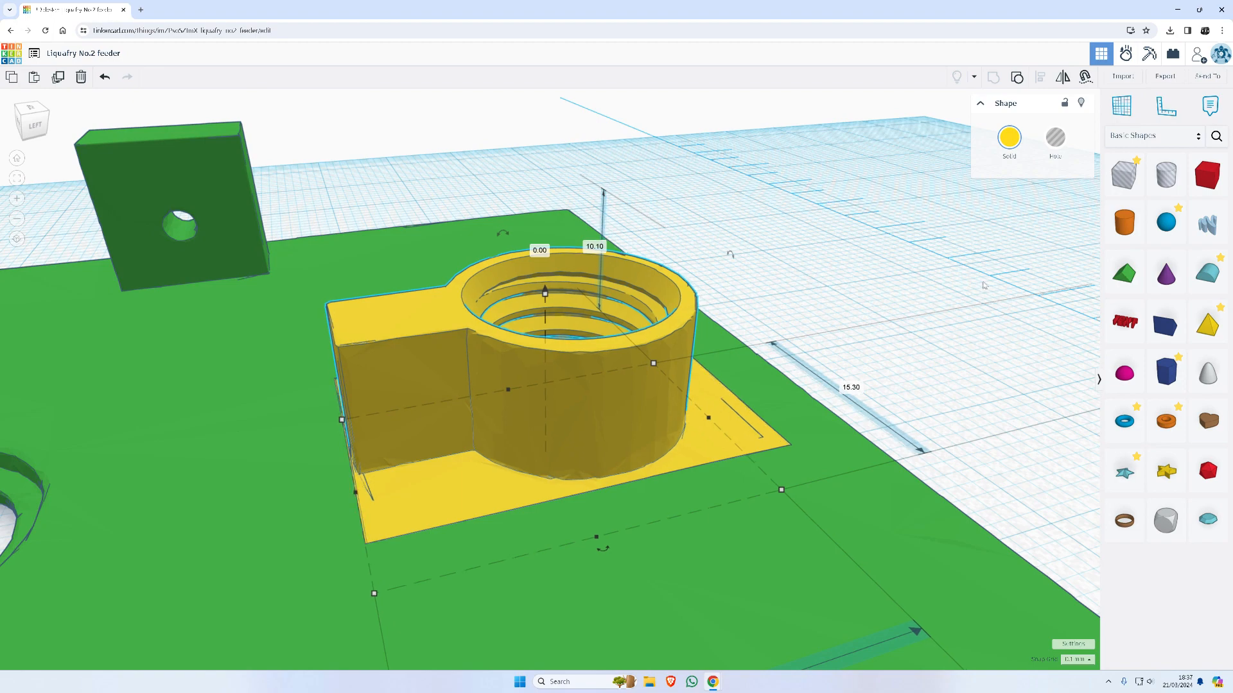
scroll(943, 383, "down", 5)
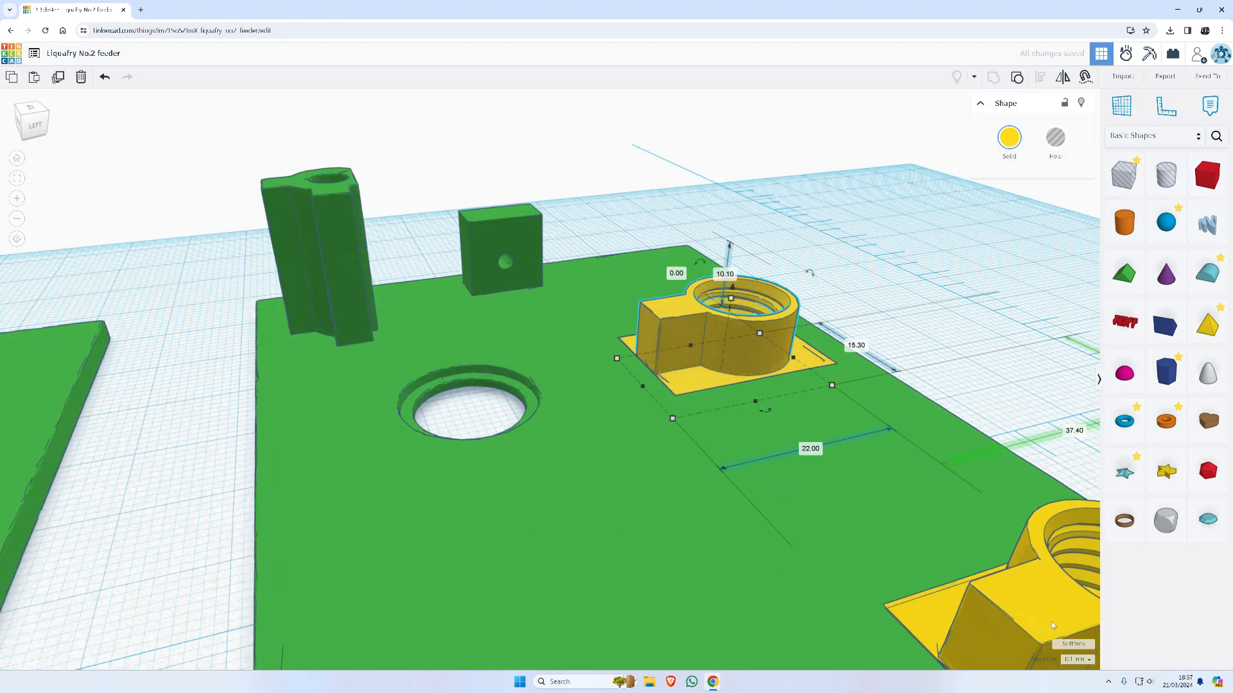
left_click(1051, 625)
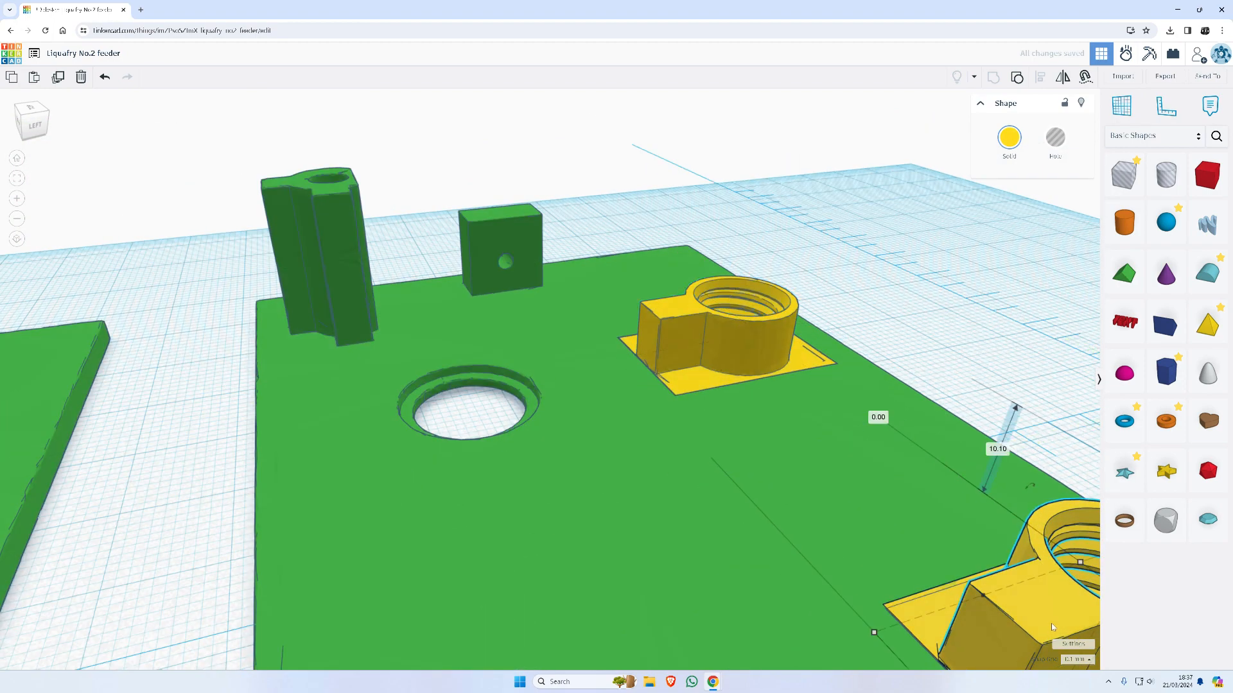
right_click_drag(1052, 627, 734, 599)
scroll(697, 569, "down", 4)
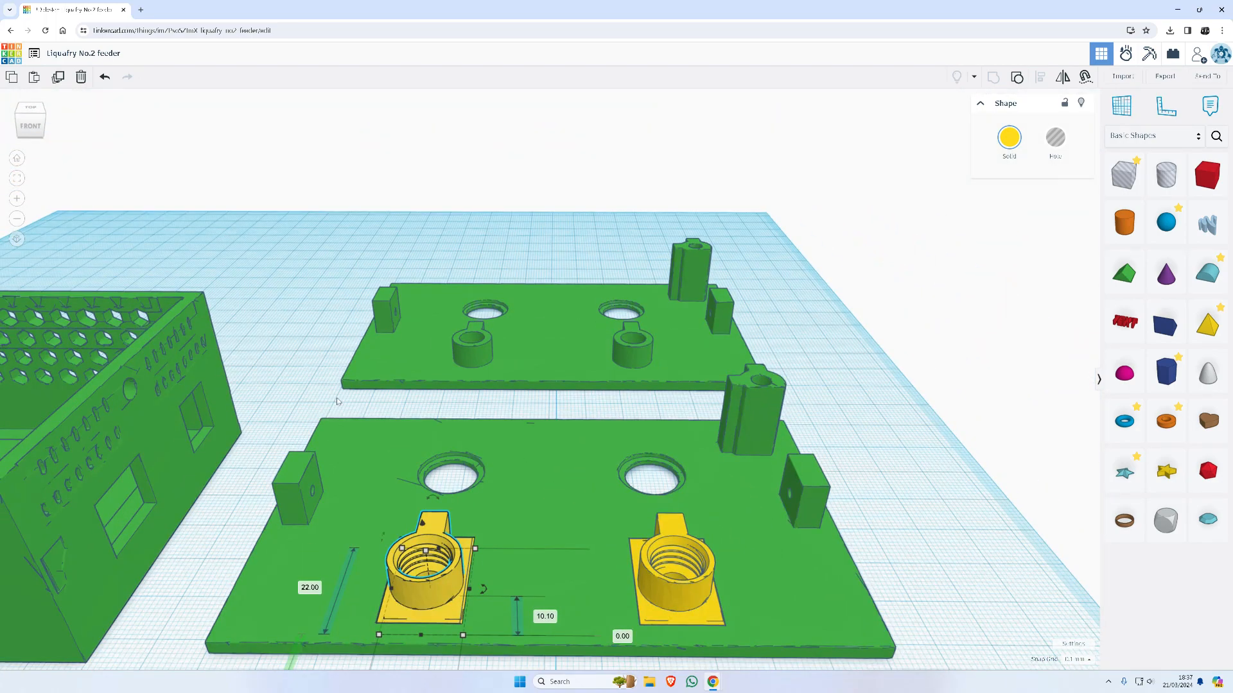
left_click_drag(290, 410, 871, 658)
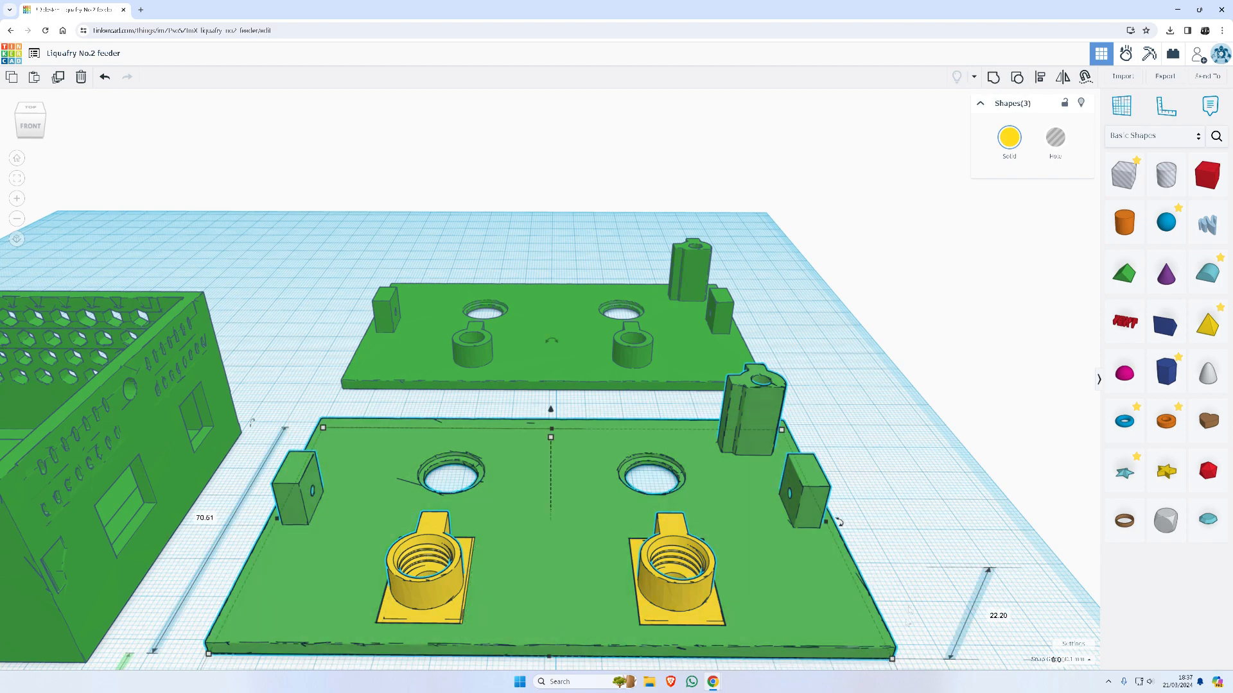
left_click(994, 78)
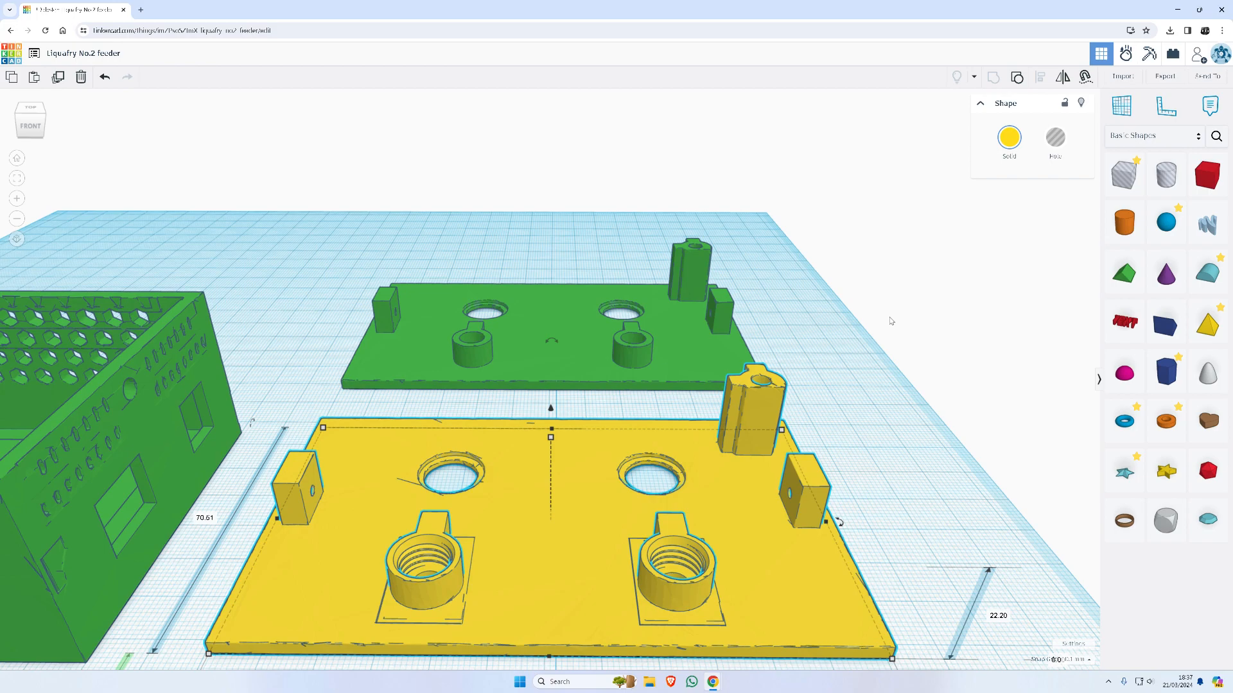
Place a solid box over the green plate copy and resize it to about 78 by 184.8 mm and 2.6 mm high
right_click_drag(803, 392, 810, 171)
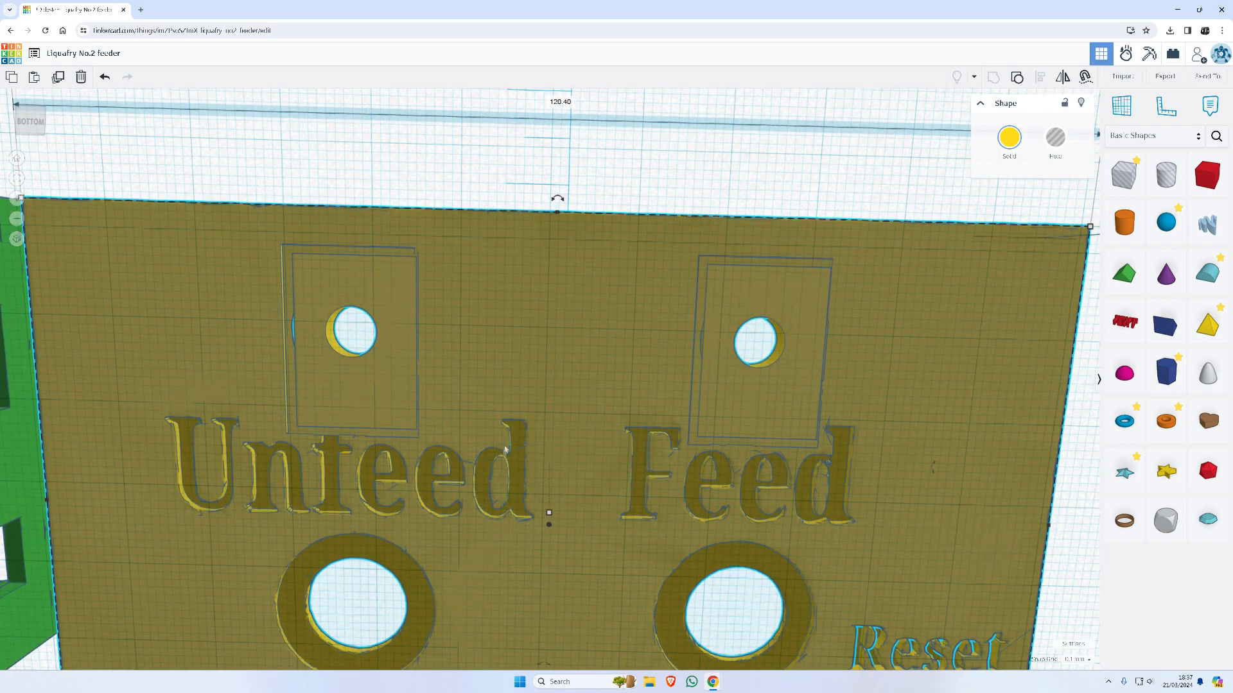
scroll(505, 449, "down", 4)
right_click_drag(745, 480, 300, 654)
scroll(428, 594, "down", 4)
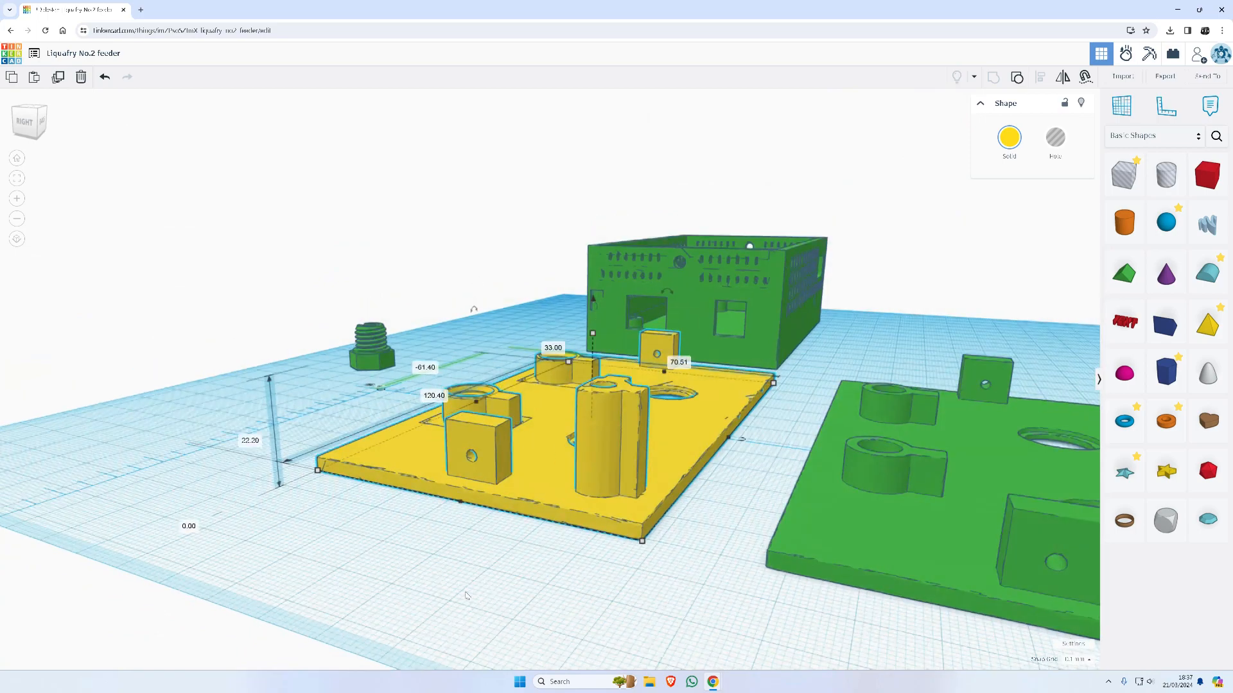
scroll(594, 514, "down", 3)
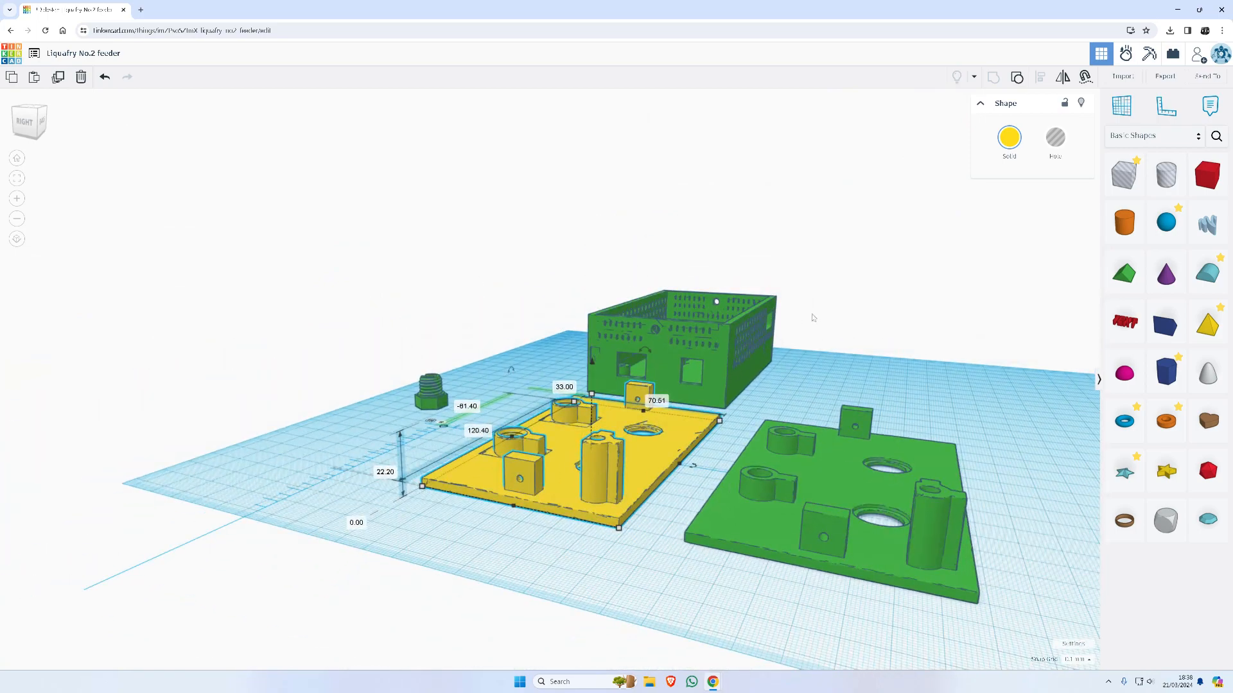
left_click_drag(1212, 189, 801, 417)
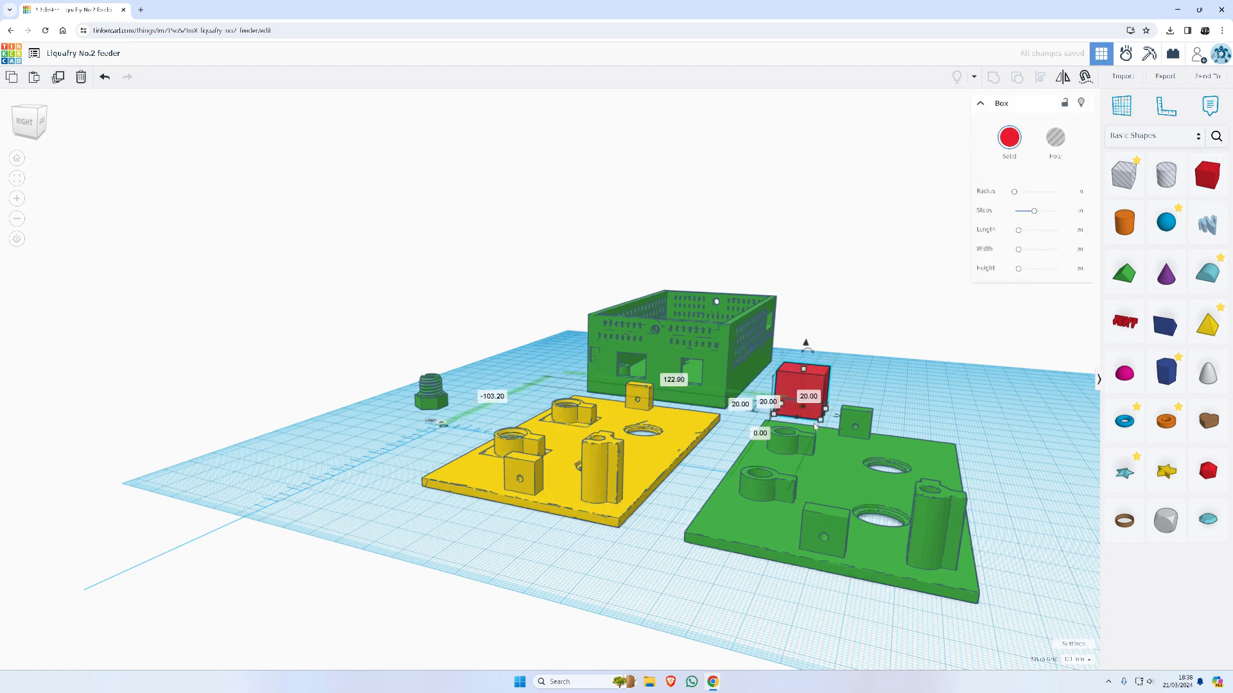
left_click_drag(822, 422, 1029, 679)
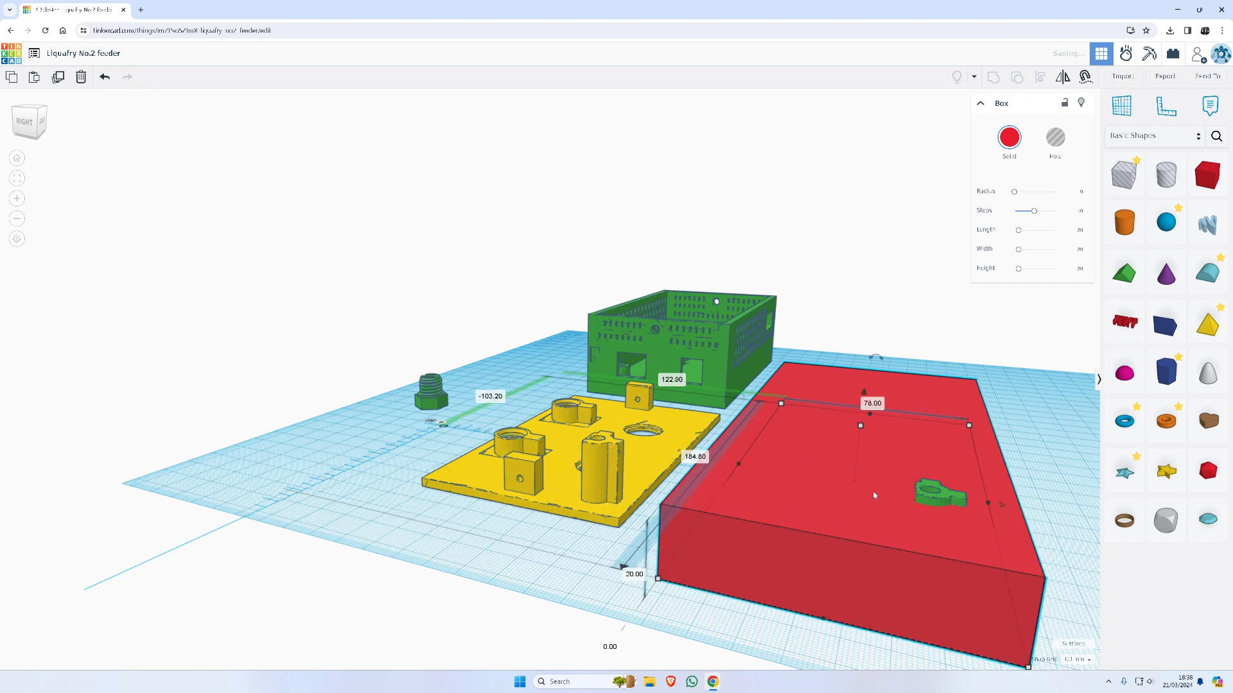
left_click_drag(860, 426, 854, 478)
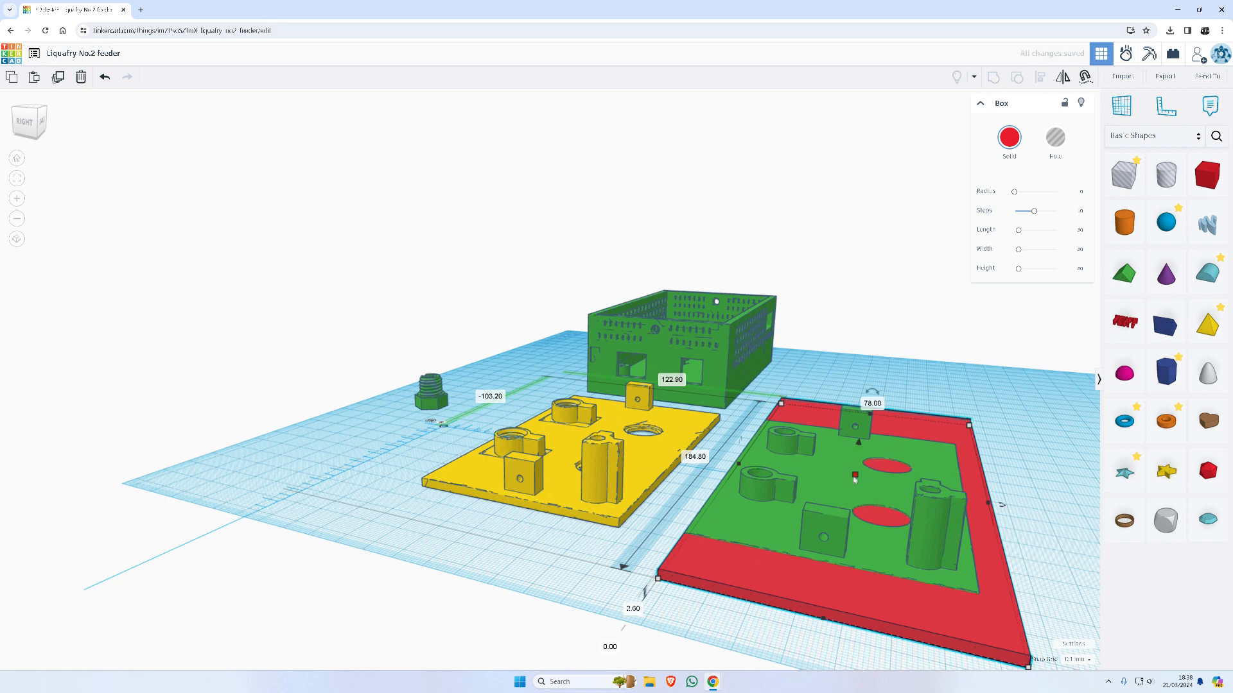
Shift the red box beneath the green plate copy to 123 mm and -125.4 mm from the ruler origin
key("Up")
key("Up")
key("Up")
key("Up")
key("Up")
key("Up")
key("Up")
key("Up")
key("Up")
key("Up")
key("Up")
key("Up")
key("Up")
key("Up")
key("Up")
key("Up")
key("Up")
key("Up")
key("Up")
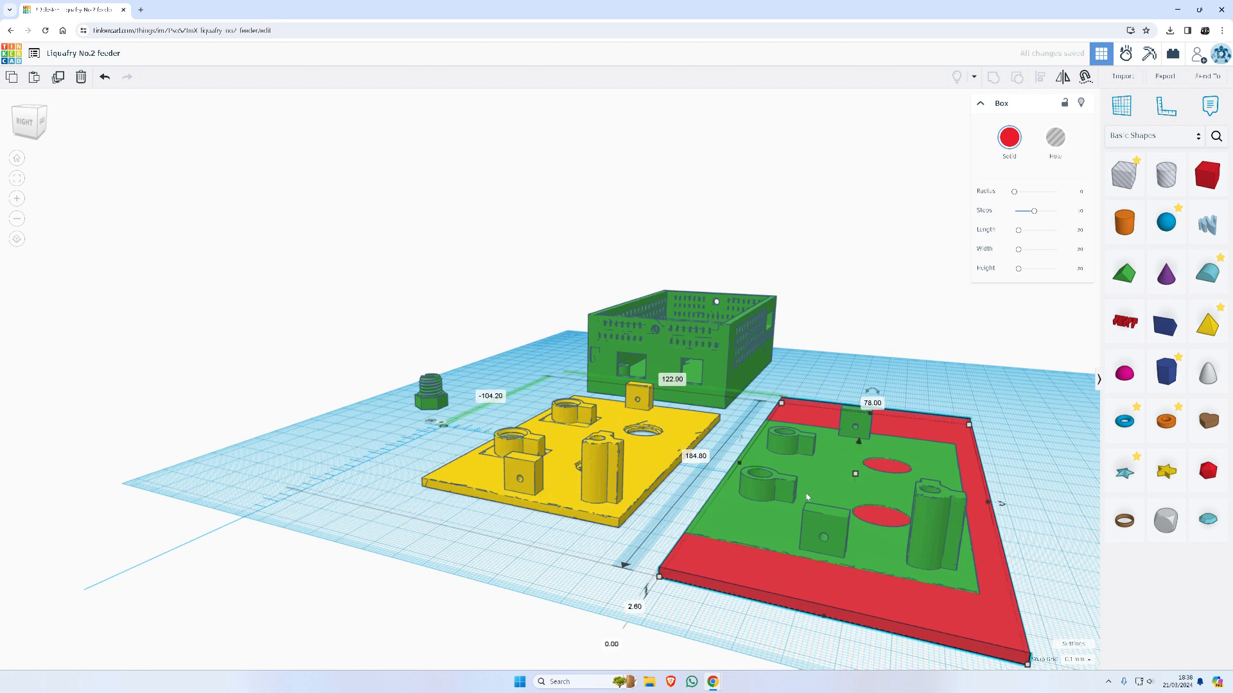
key("Up")
key("Up")
key("Up")
key("Up")
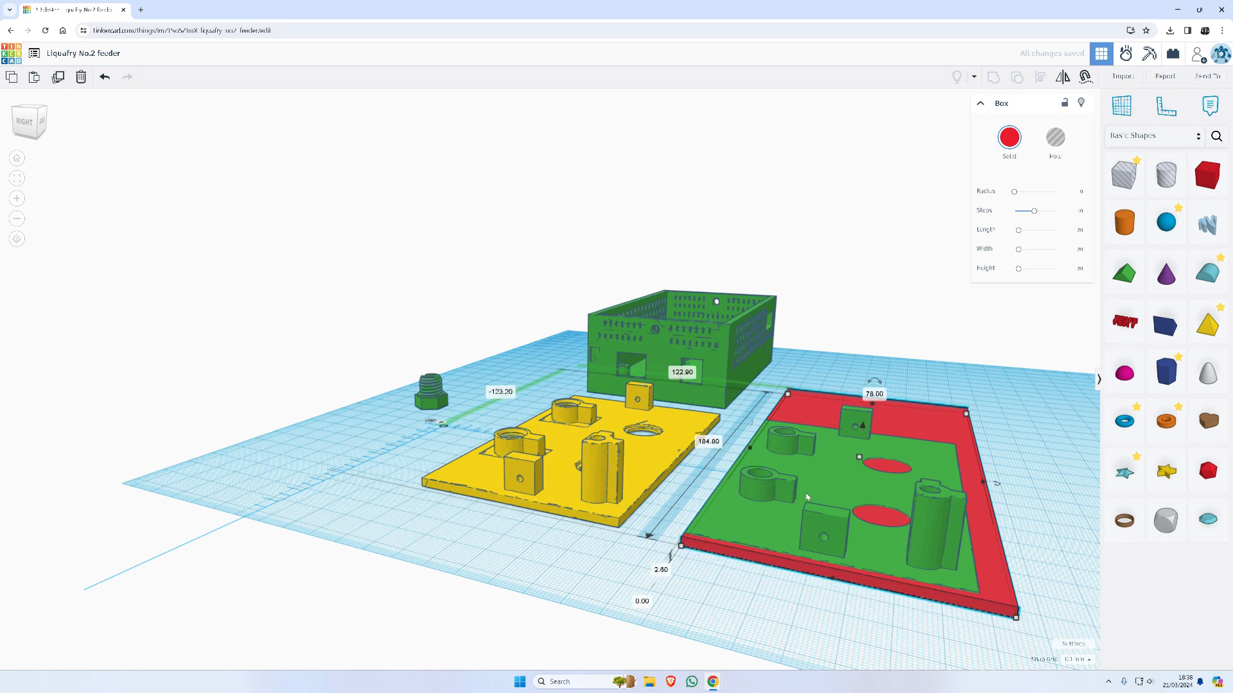
key("Down")
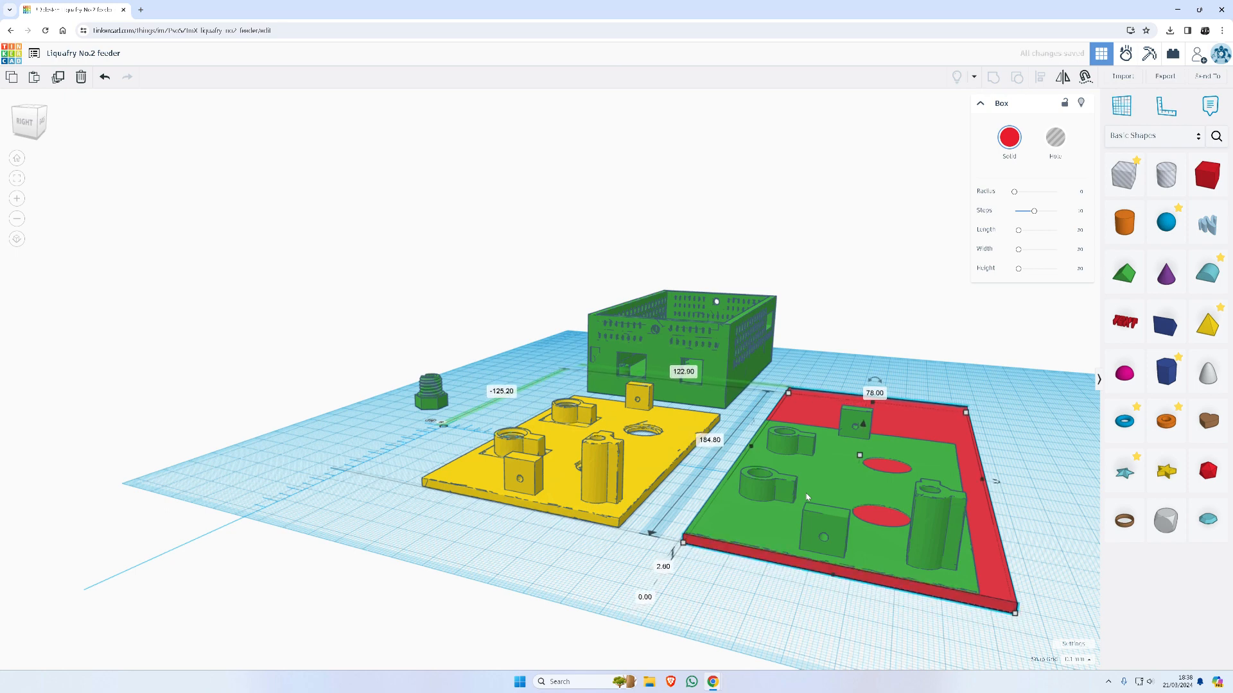
key("Right")
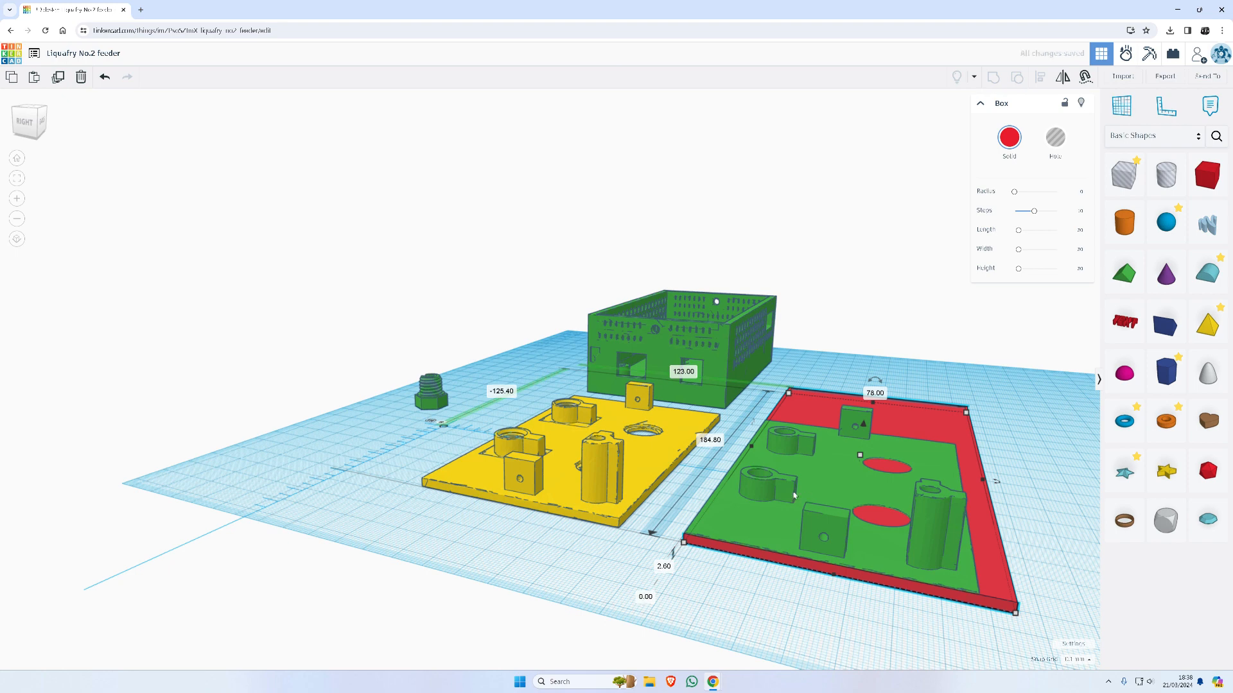
Turn the green plate copy into a hole and group it with the red box to cut out its shape
left_click(813, 482)
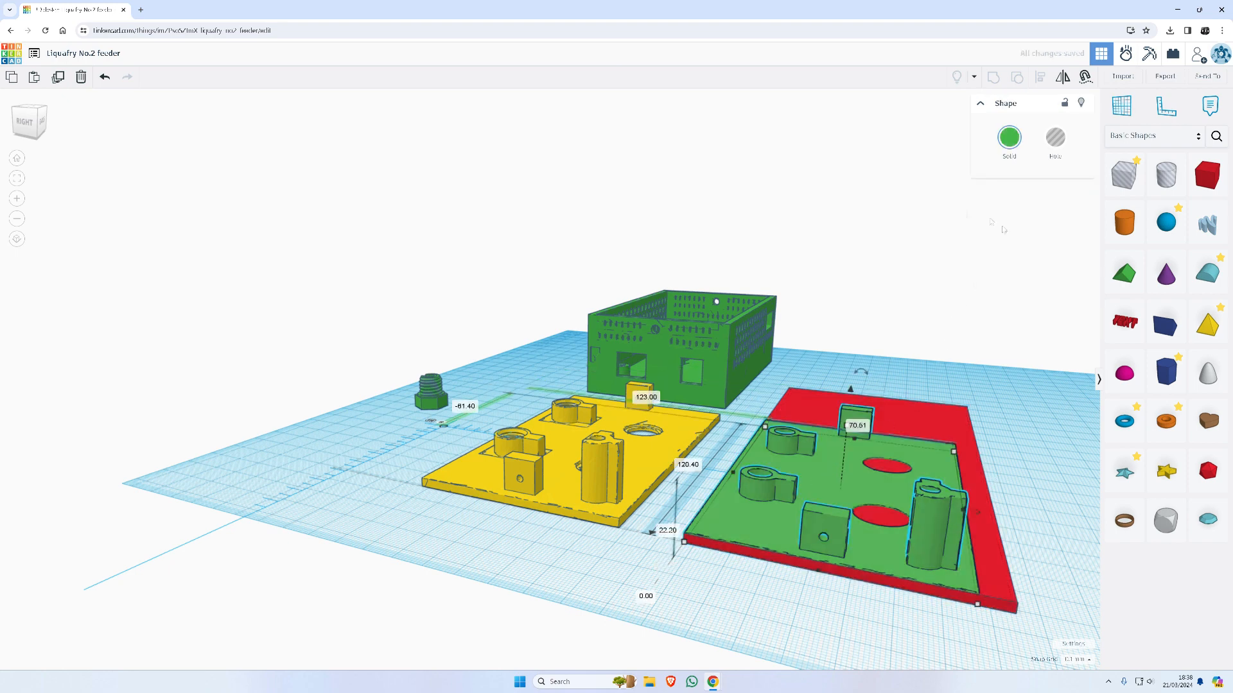
left_click(1064, 148)
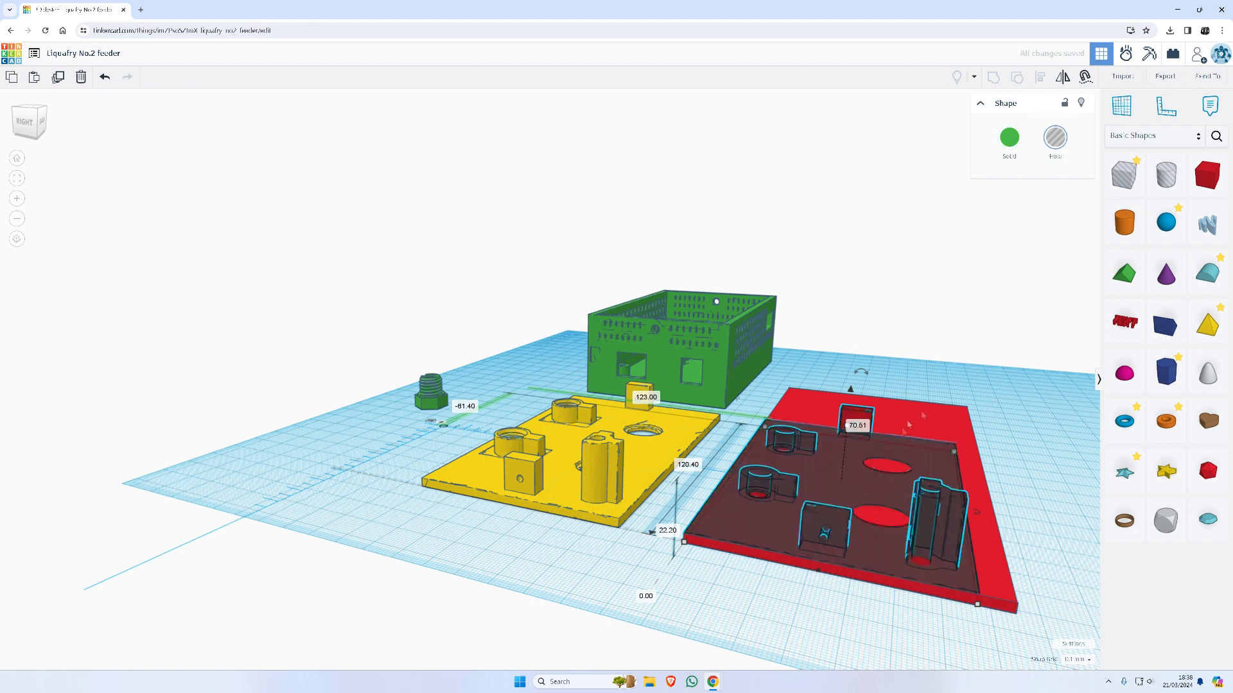
left_click(931, 420, "shift")
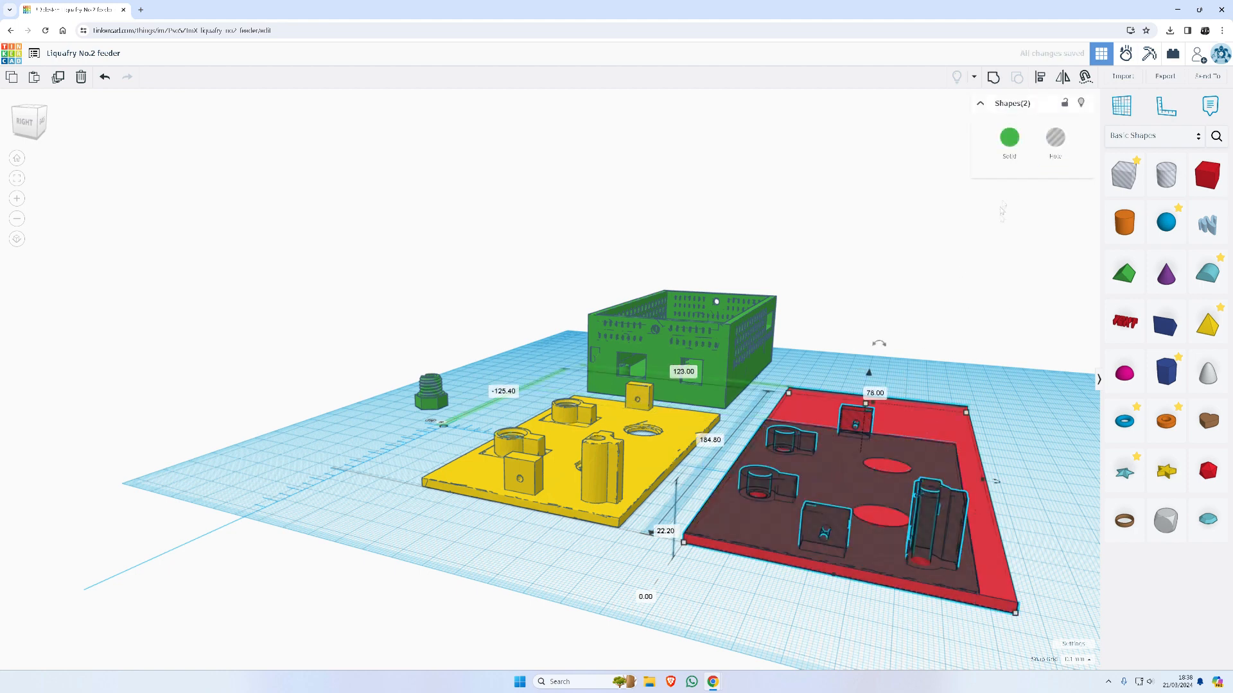
left_click(993, 78)
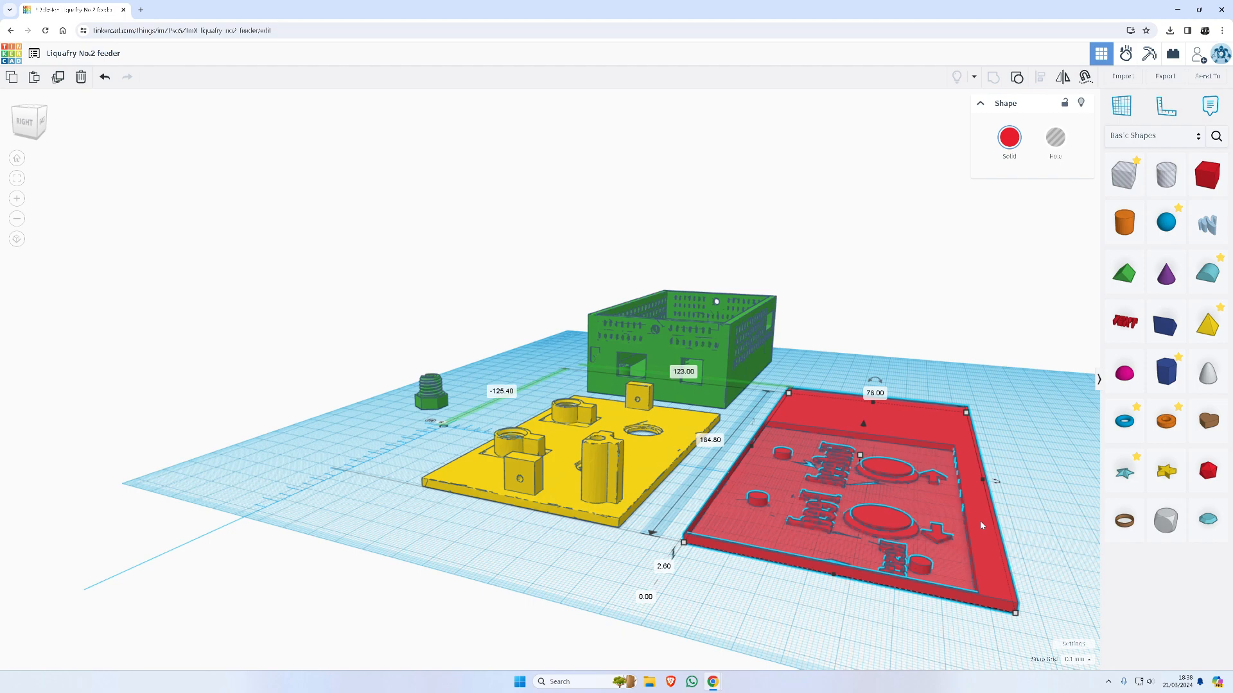
Place a hole box over the red plate's outer long side and stretch it to about 43.7 by 234.6 mm, up to the text strip
right_click_drag(958, 556, 1044, 544)
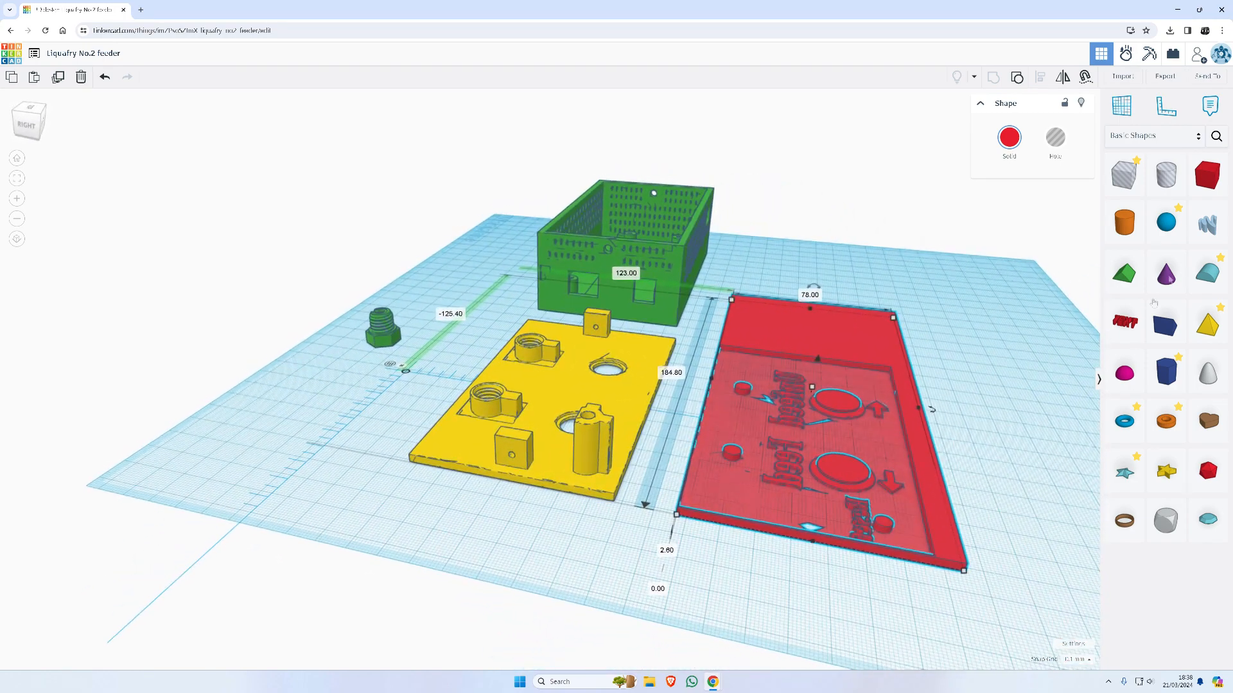
left_click_drag(1120, 186, 970, 616)
mouse_move(871, 464)
left_mouse_down()
mouse_move(877, 479)
mouse_move(883, 463)
left_mouse_up()
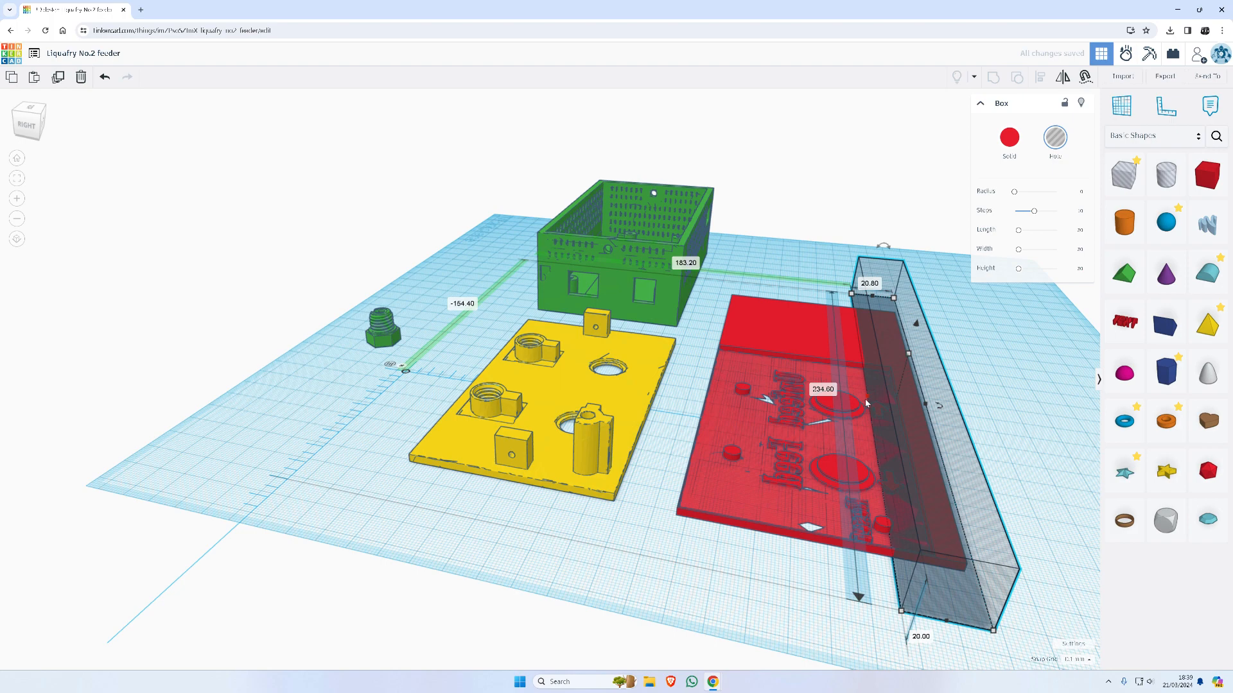
left_click_drag(865, 398, 805, 396)
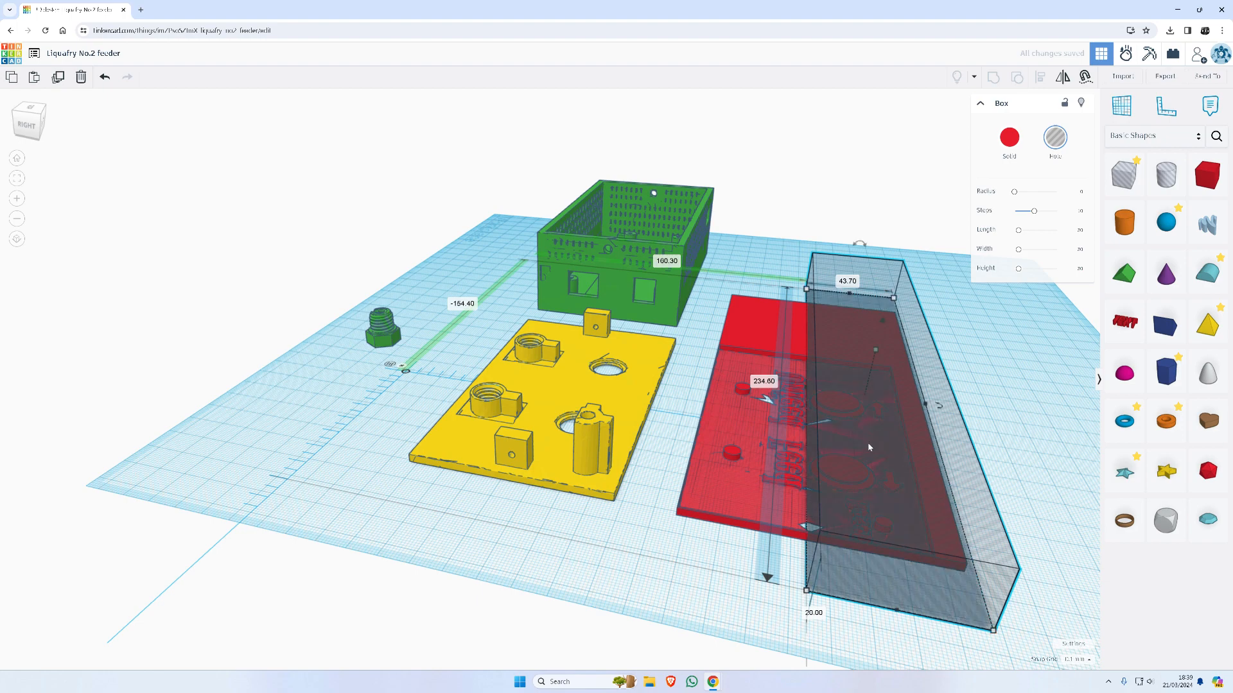
Duplicate the long hole box and shift the copy to 101.3 mm, covering the plate area on the other side of the Feed/Unfeed text
key("ctrl+d")
key("shift+Left")
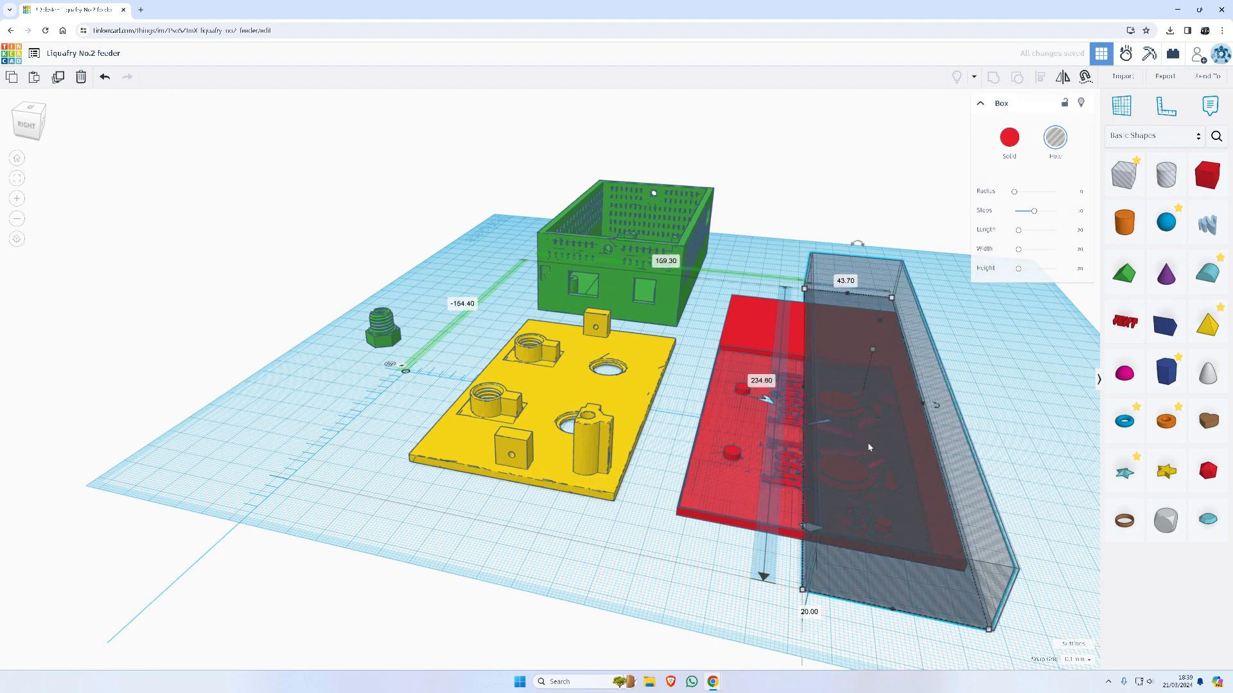
key("Left")
key("Left")
key("Left")
key("Left")
key("Left")
key("Left")
key("Left")
key("Left")
key("Left")
key("Left")
key("Left")
key("Left")
key("Left")
key("Left")
key("Left")
key("Left")
key("Left")
key("Left")
key("Left")
key("Left")
key("Left")
key("Left")
key("Left")
key("Left")
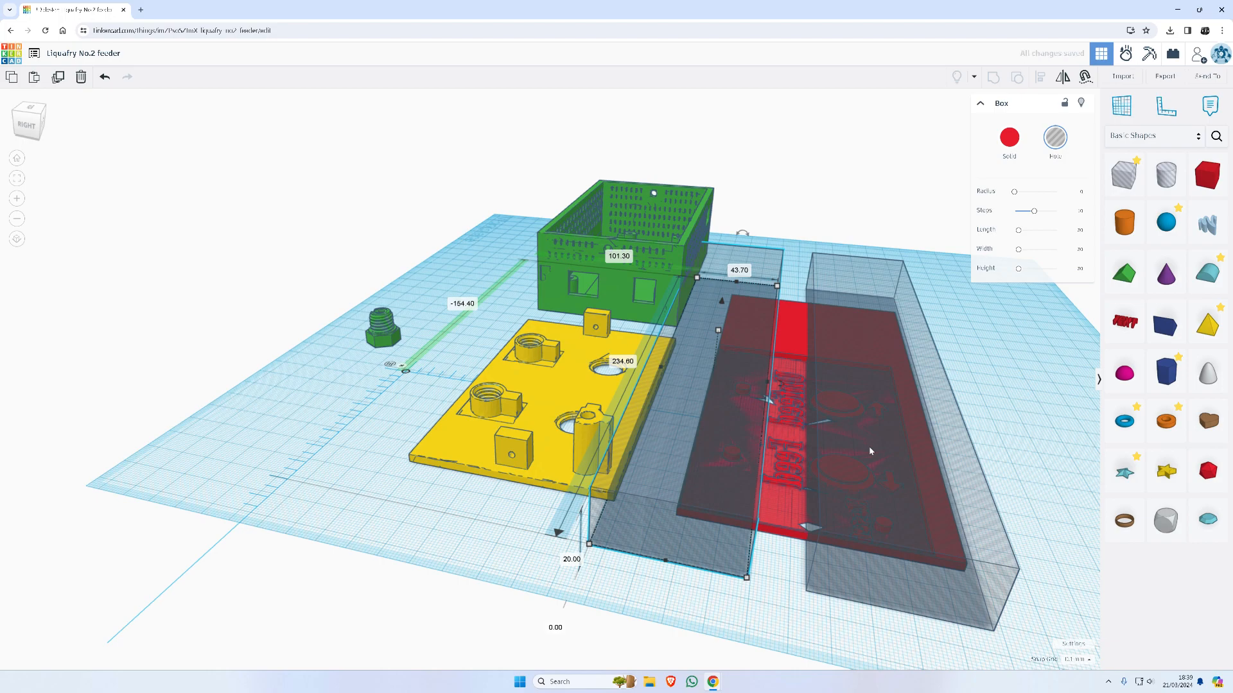
Place a third 20 mm hole box on the workplane beside the red plate and lengthen it to 84.1 mm
right_click_drag(884, 493, 784, 526)
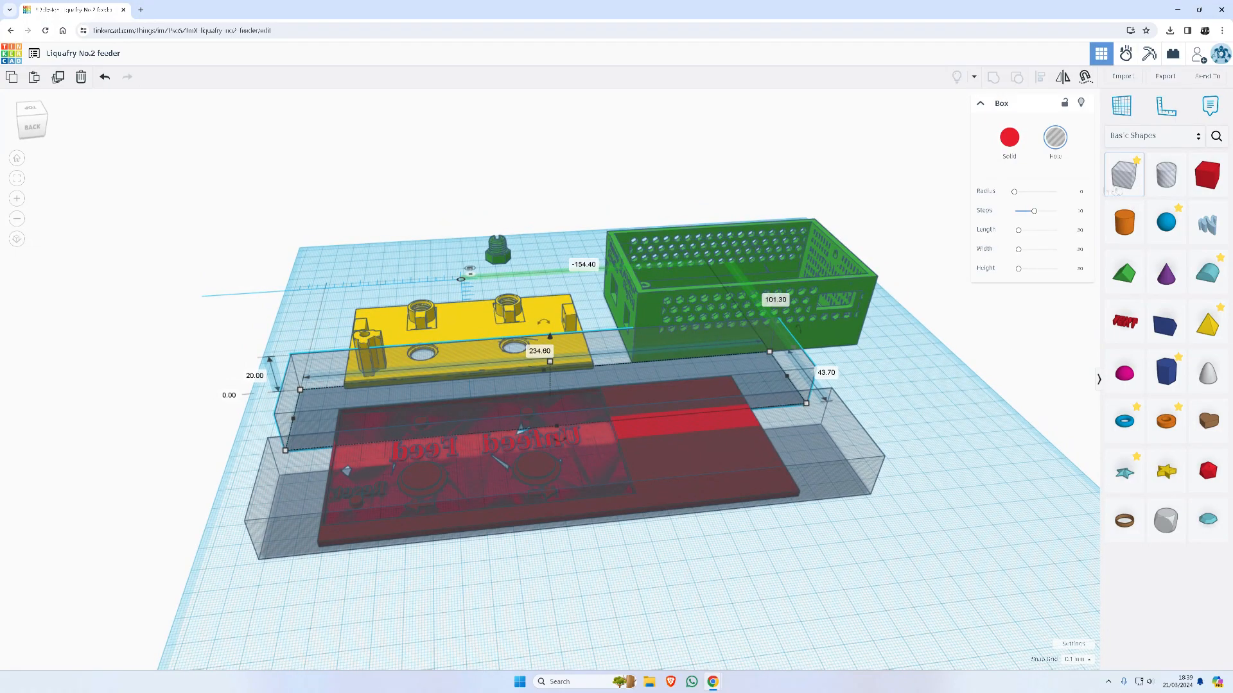
left_click_drag(1119, 187, 628, 420)
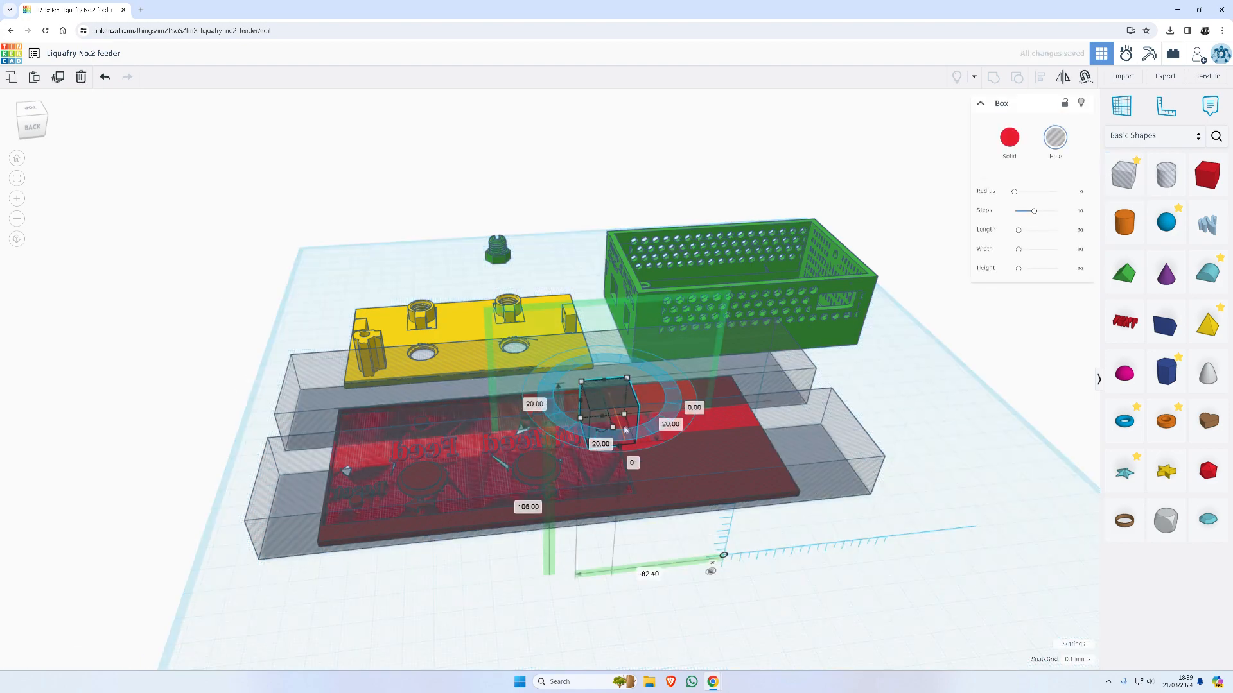
scroll(629, 428, "up", 3)
right_click_drag(630, 426, 838, 432)
scroll(838, 432, "up", 5)
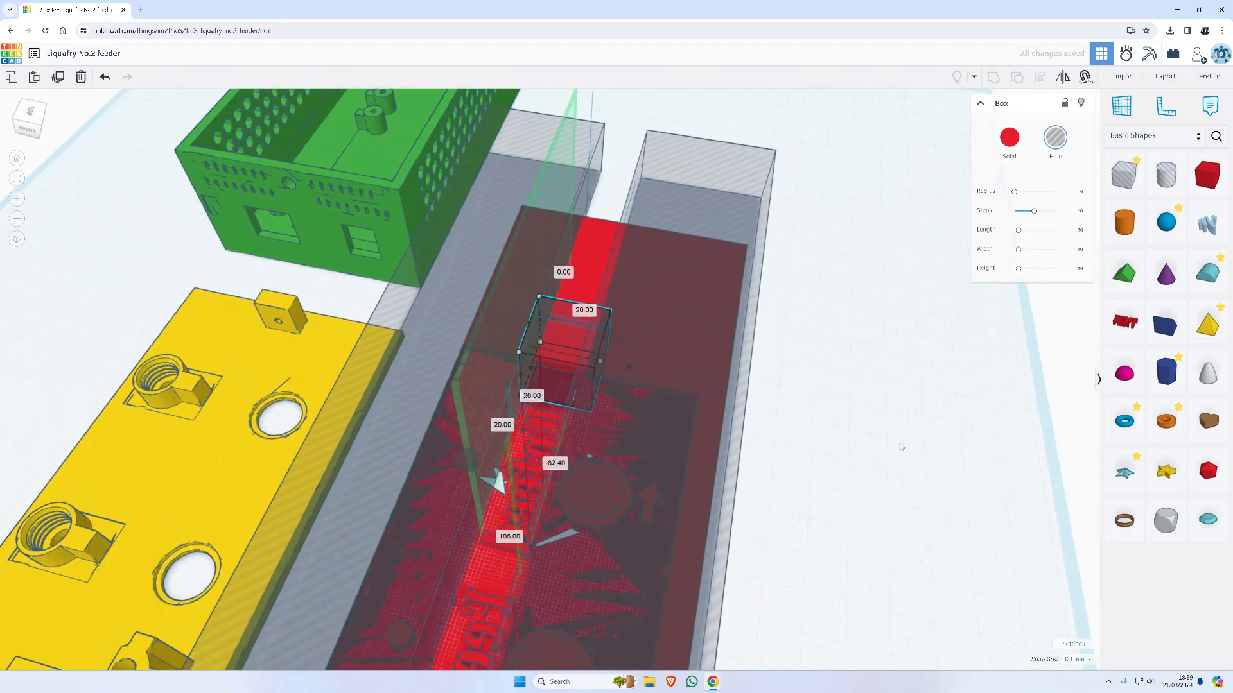
scroll(565, 328, "up", 1)
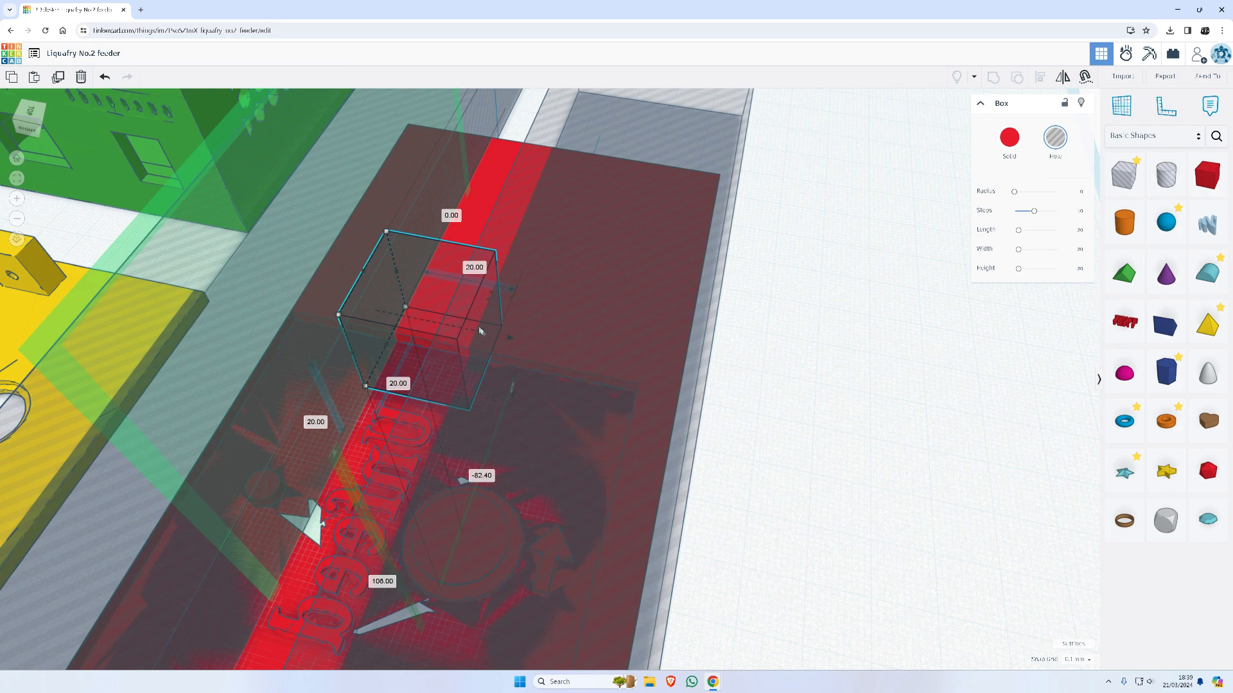
right_click_drag(446, 317, 523, 342)
left_click_drag(442, 370, 453, 381)
left_click_drag(450, 324, 457, 350)
right_click_drag(629, 328, 601, 286)
key("w")
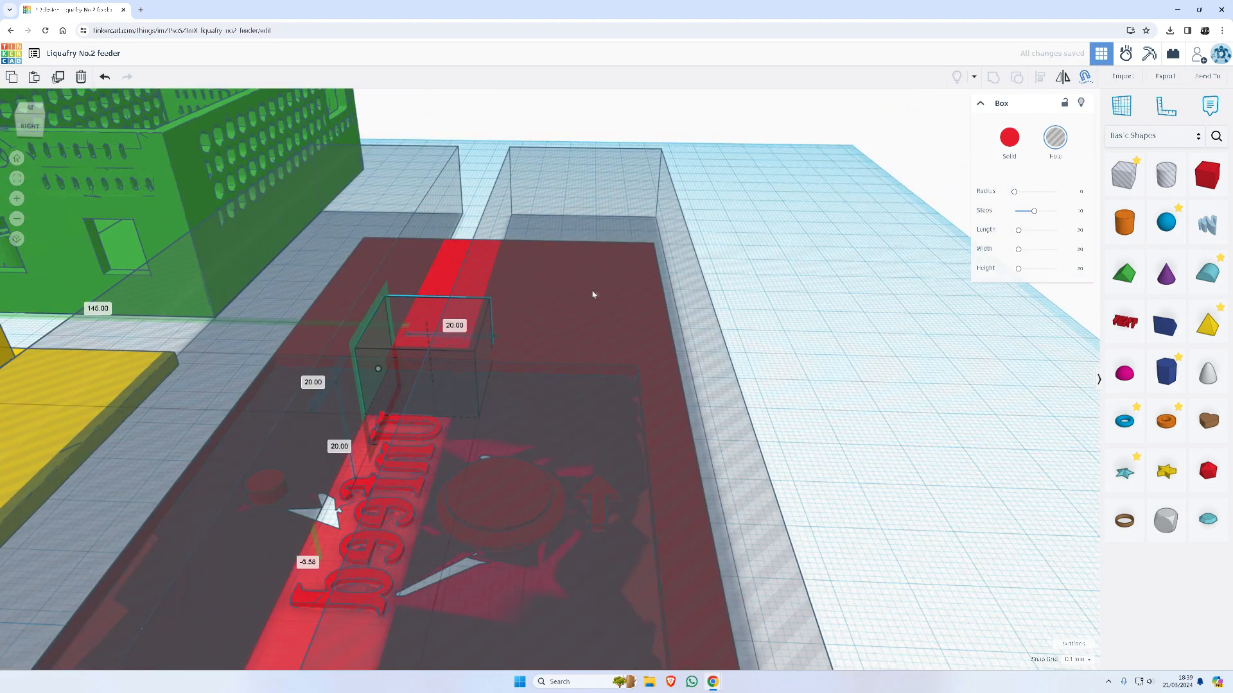
left_click_drag(450, 316, 841, 379)
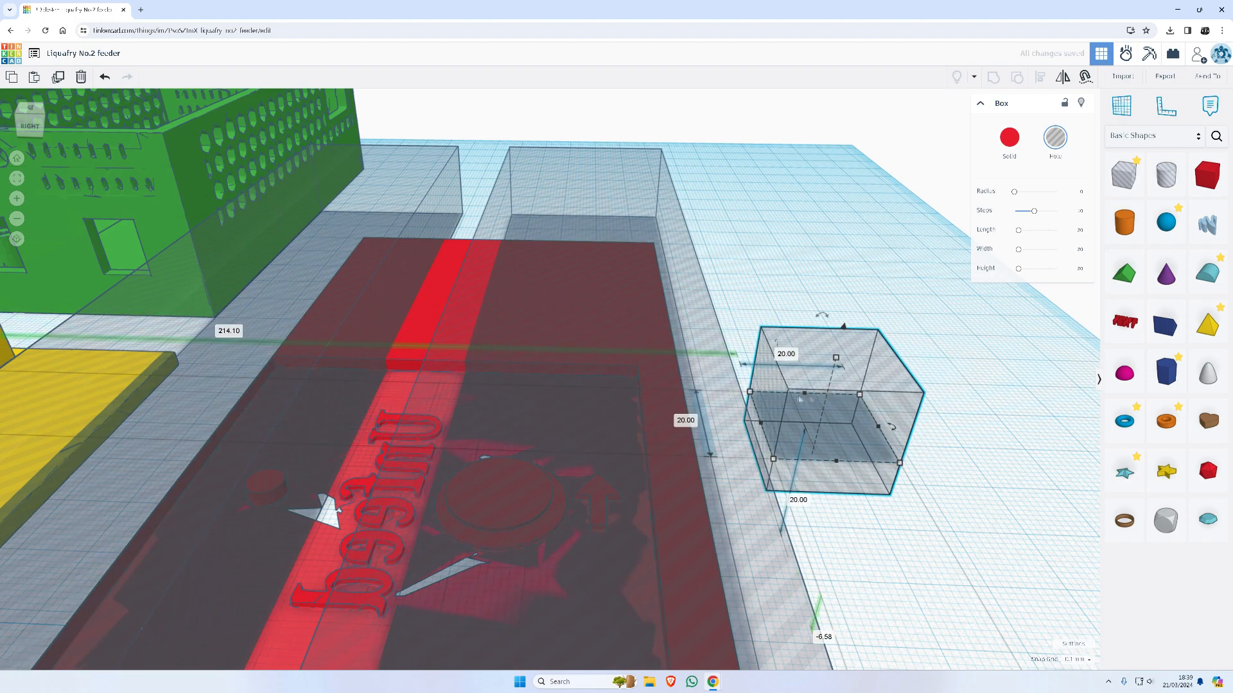
left_click_drag(806, 396, 743, 260)
Shift the 84.1 mm hole box to 142.5 mm so it covers the blank strip beyond the Unfeed text
key("shift+Left")
key("shift+Left")
key("shift+Left")
key("shift+Left")
key("shift+Left")
key("shift+Left")
key("shift+Left")
key("shift+Left")
key("shift+Left")
key("shift+Left")
key("shift+Left")
key("shift+Left")
key("shift+Left")
key("shift+Left")
key("shift+Left")
key("shift+Left")
key("shift+Left")
key("shift+Left")
key("shift+Left")
key("shift+Left")
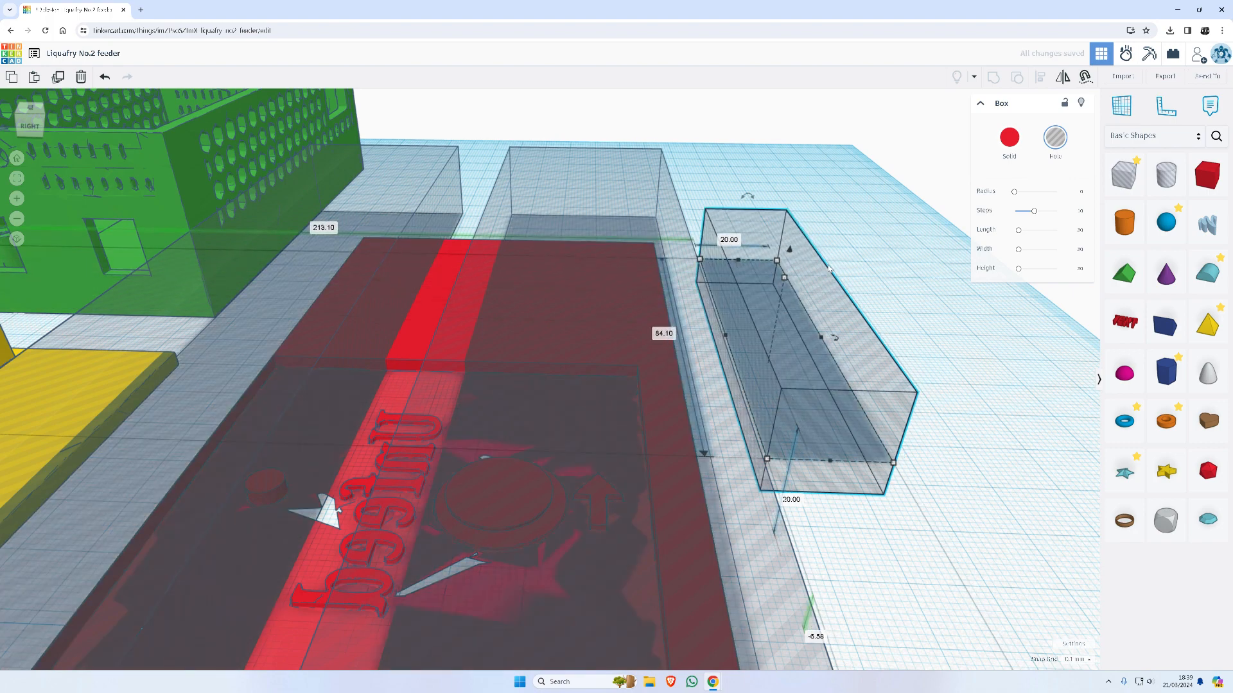
key("shift+Left")
key("shift+Left")
key("shift+Left")
key("shift+Left")
key("shift+Left")
key("shift+Left")
key("shift+Left")
key("shift+Left")
key("shift+Left")
key("shift+Left")
key("shift+Left")
key("shift+Left")
key("shift+Left")
key("shift+Left")
key("shift+Left")
key("shift+Left")
key("shift+Left")
key("shift+Left")
key("shift+Left")
key("shift+Left")
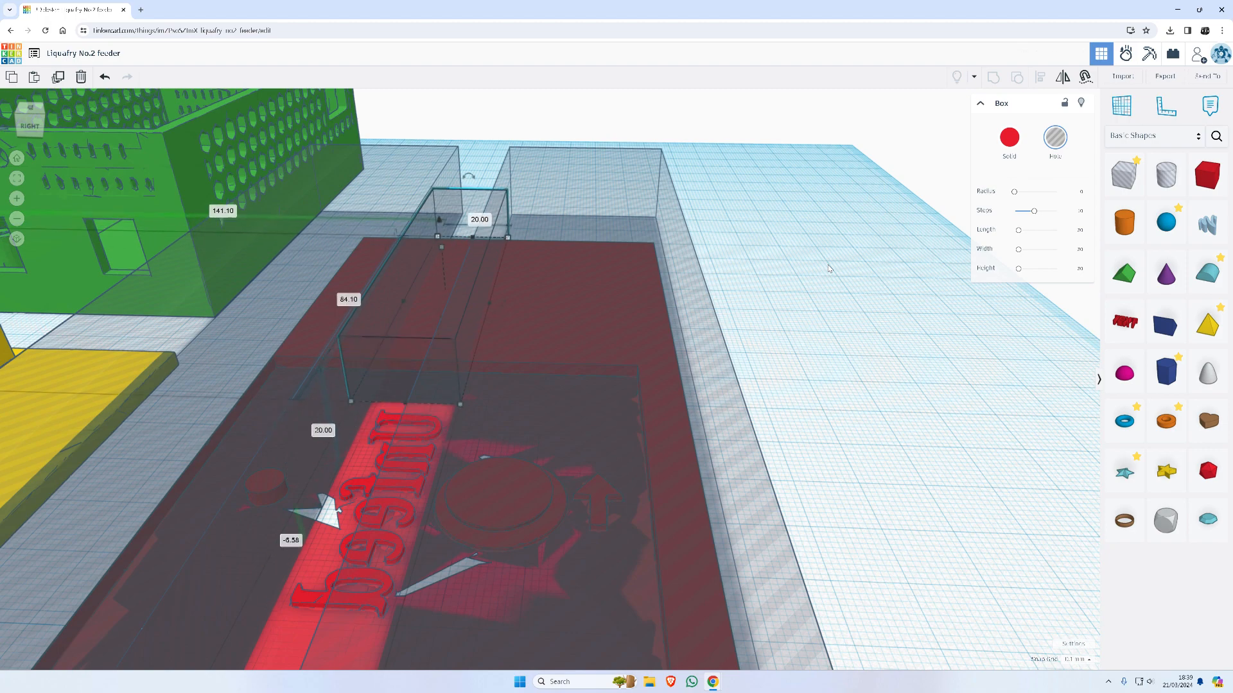
key("Right")
key("Right")
key("Right")
key("Right")
key("Right")
key("Right")
key("Right")
key("Right")
key("Right")
key("Right")
key("Right")
key("Right")
key("Right")
key("Right")
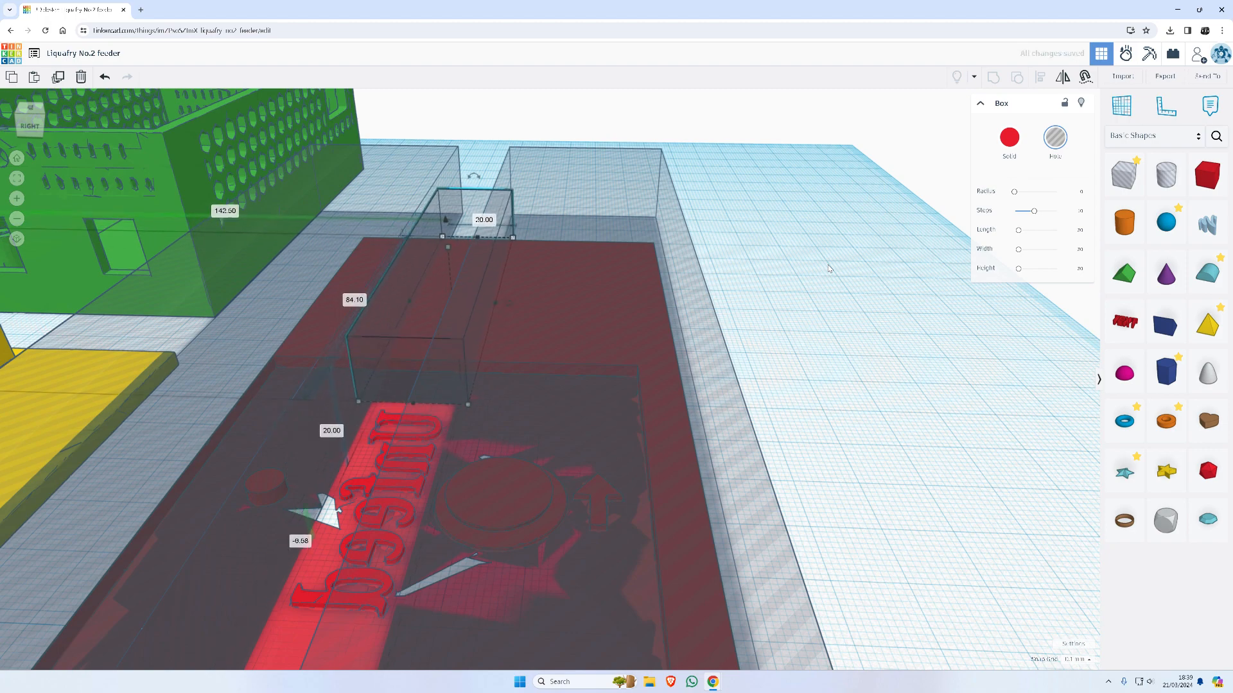
Duplicate the short hole box and move the copy along the strip to about 39.5 mm, just past the Feed text
scroll(828, 268, "down", 3)
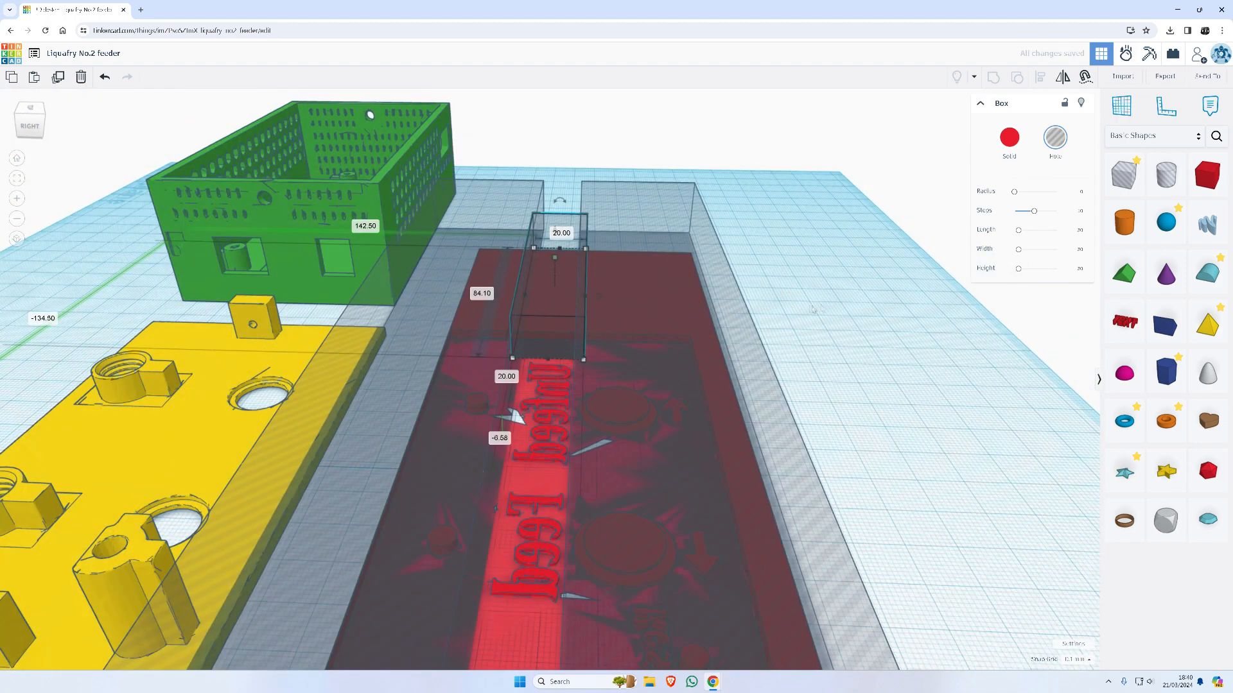
right_click_drag(984, 329, 664, 330)
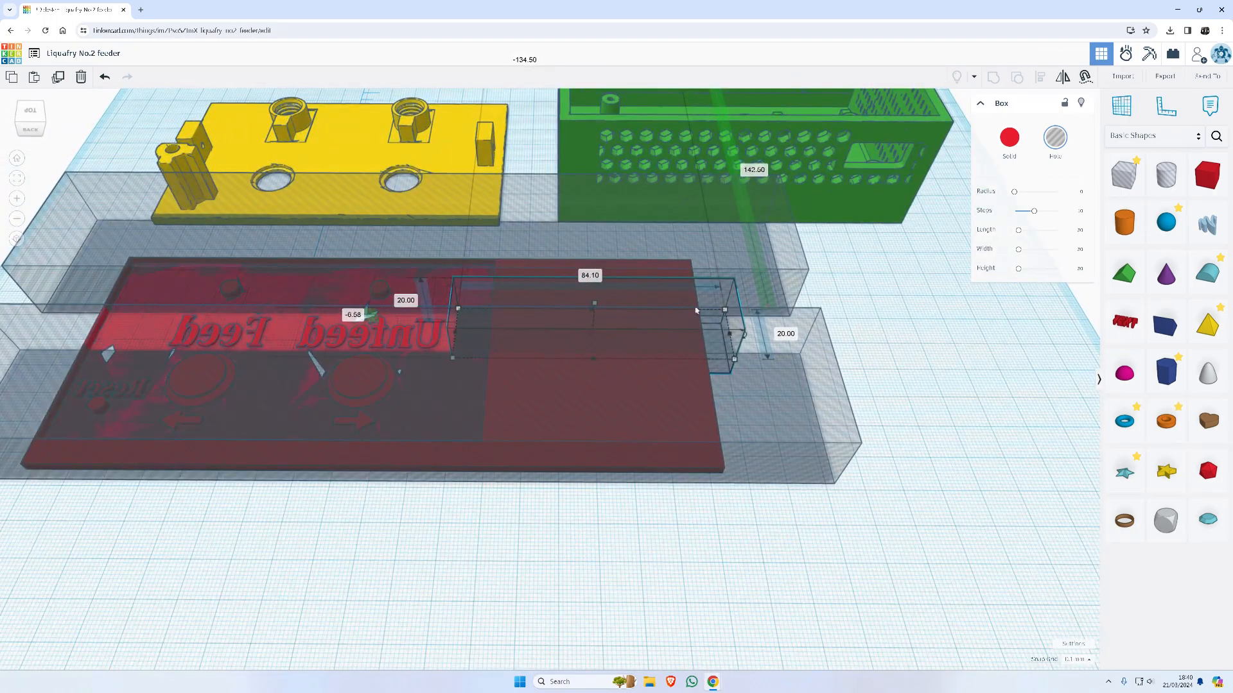
key("Escape")
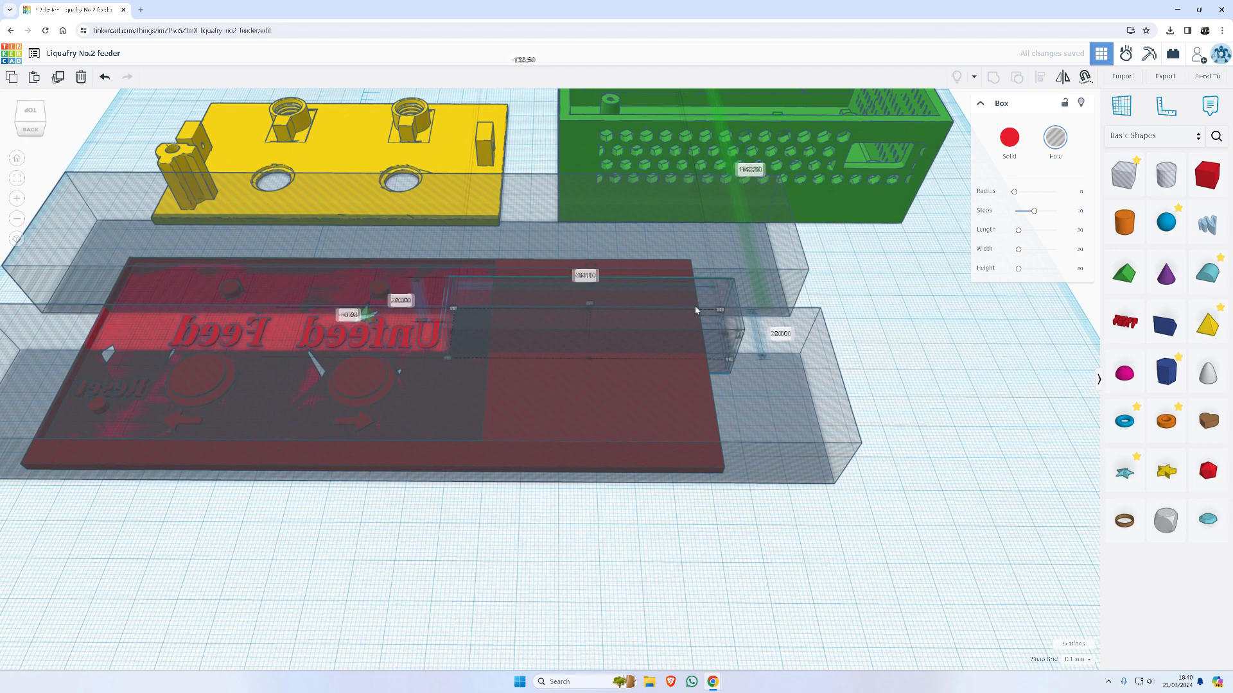
key("Left")
key("Left")
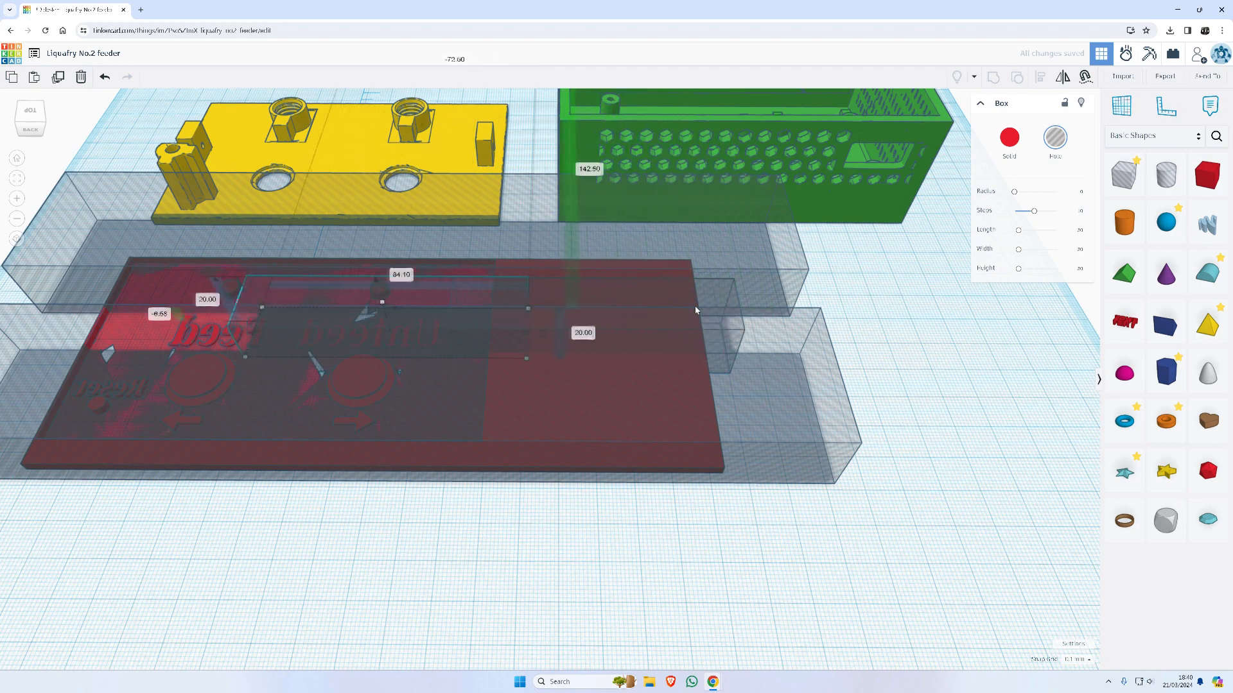
key("Left")
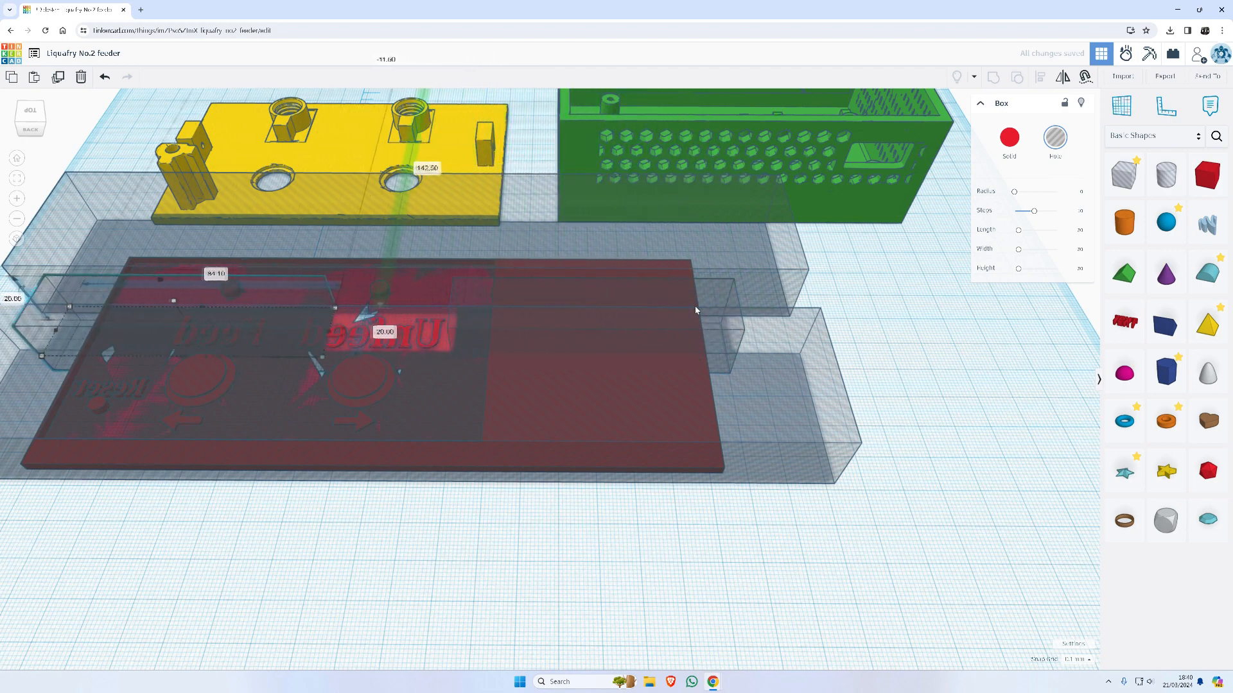
key("Left")
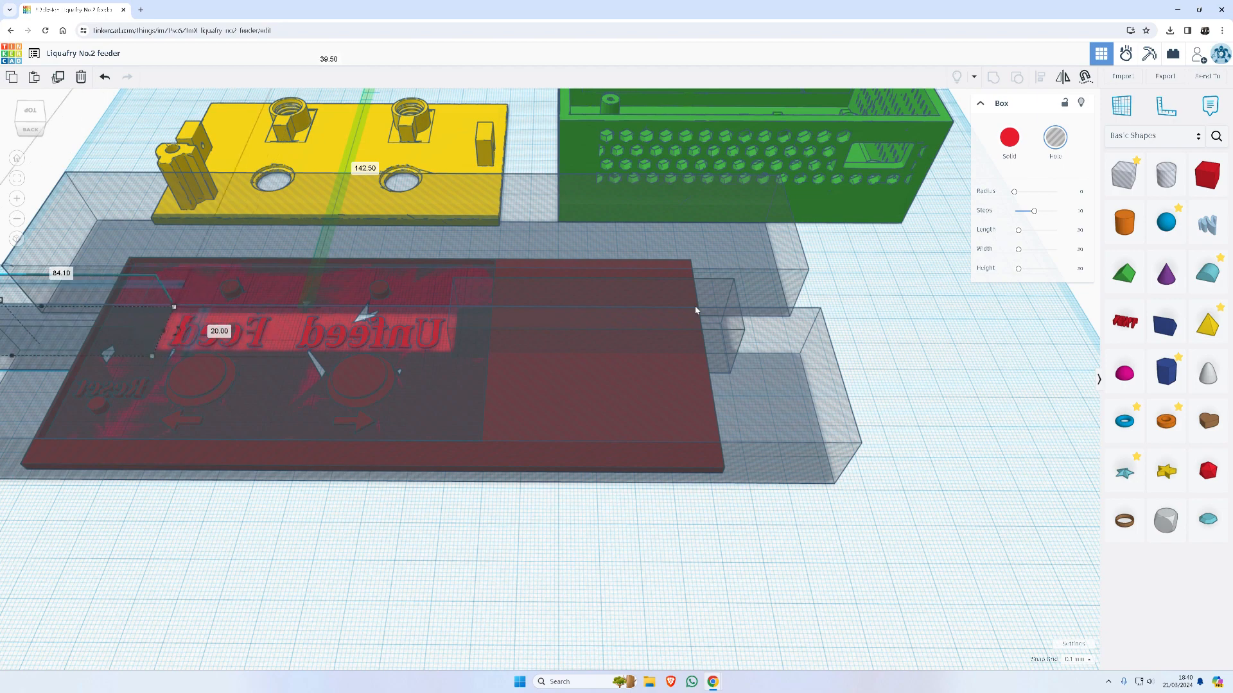
scroll(602, 262, "up", 1)
key("Left")
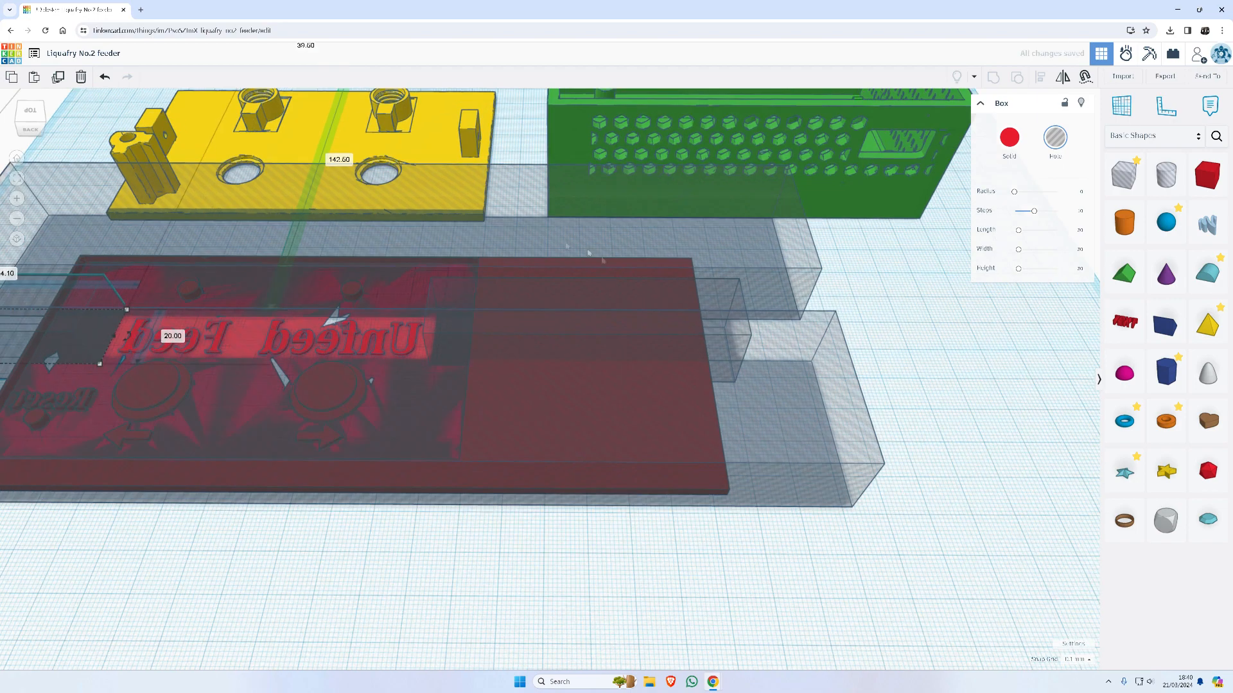
Move the yellow feeder plate and the green enclosure together well away from the red plate and its hole boxes
left_click(550, 300, "shift")
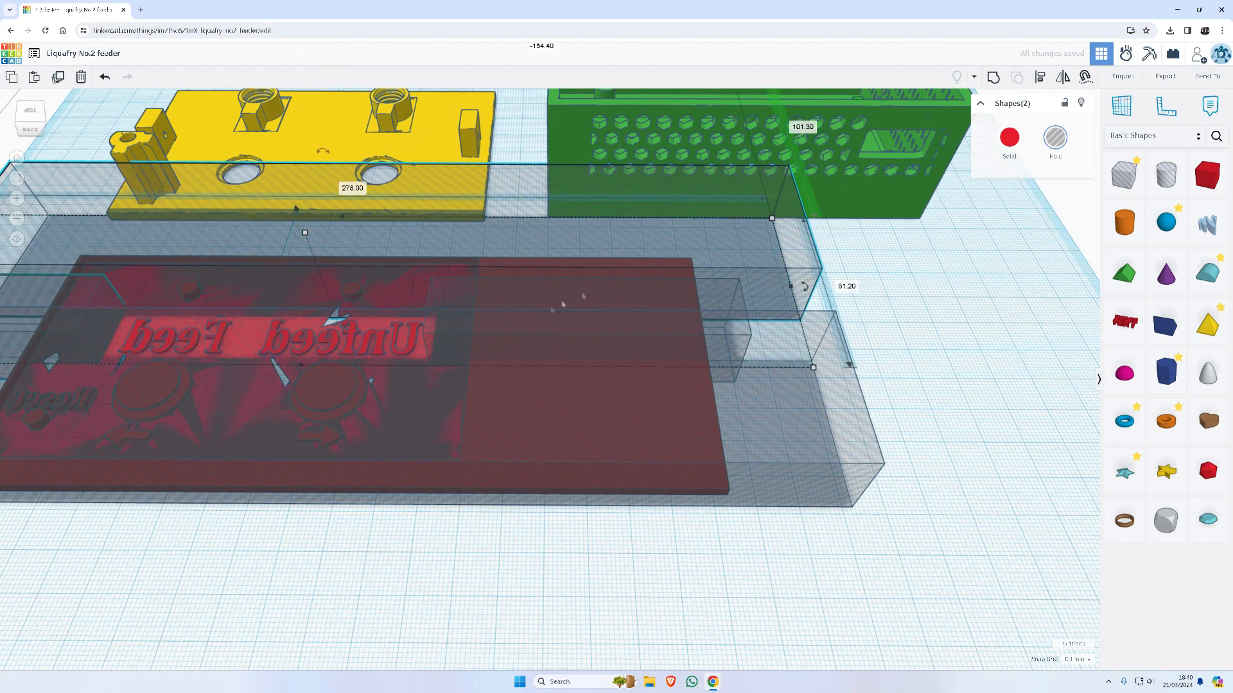
right_click_drag(650, 321, 665, 416)
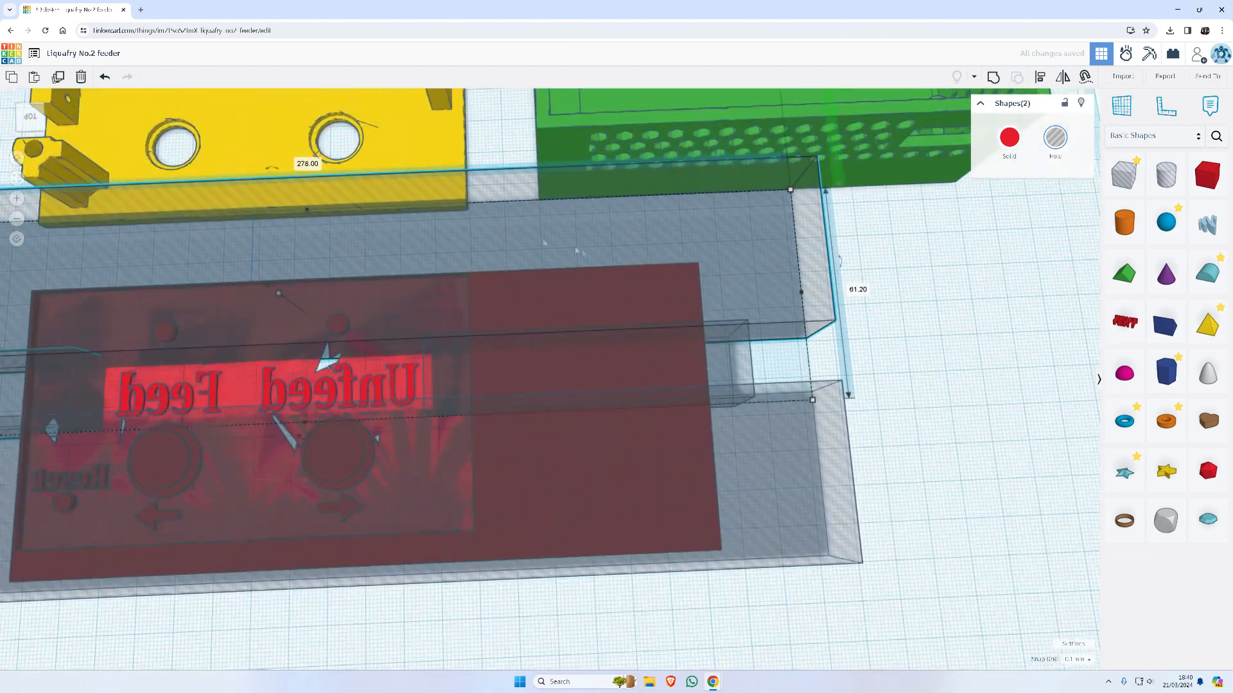
left_click(429, 146)
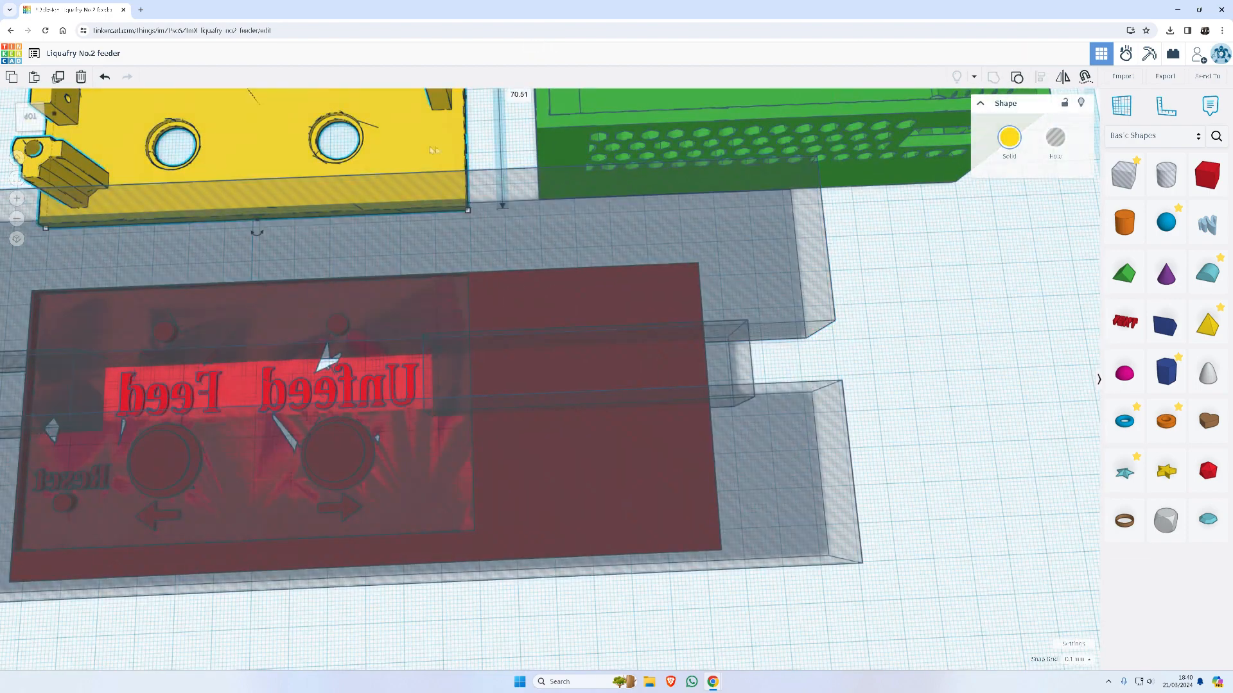
left_click(696, 156, "shift")
key("Up")
key("Up")
key("Up")
key("Up")
key("Up")
key("Up")
key("Up")
key("Up")
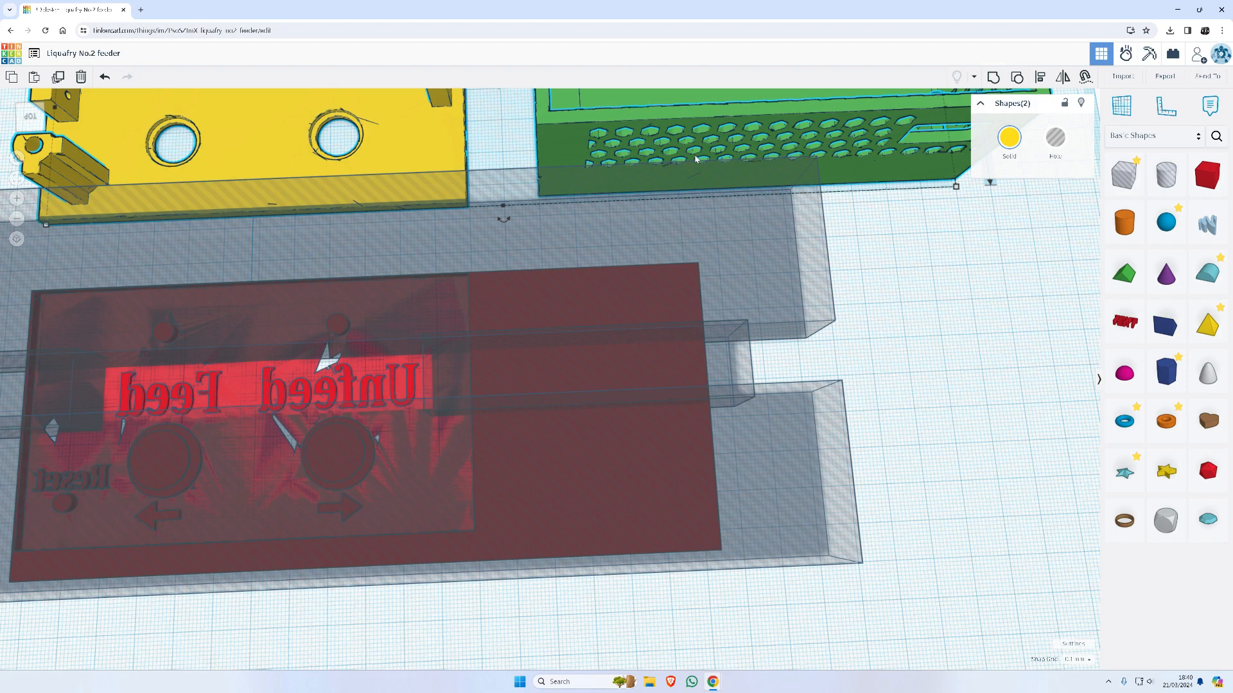
key("Up")
key("Up")
key("Up")
key("Up")
key("Up")
key("Up")
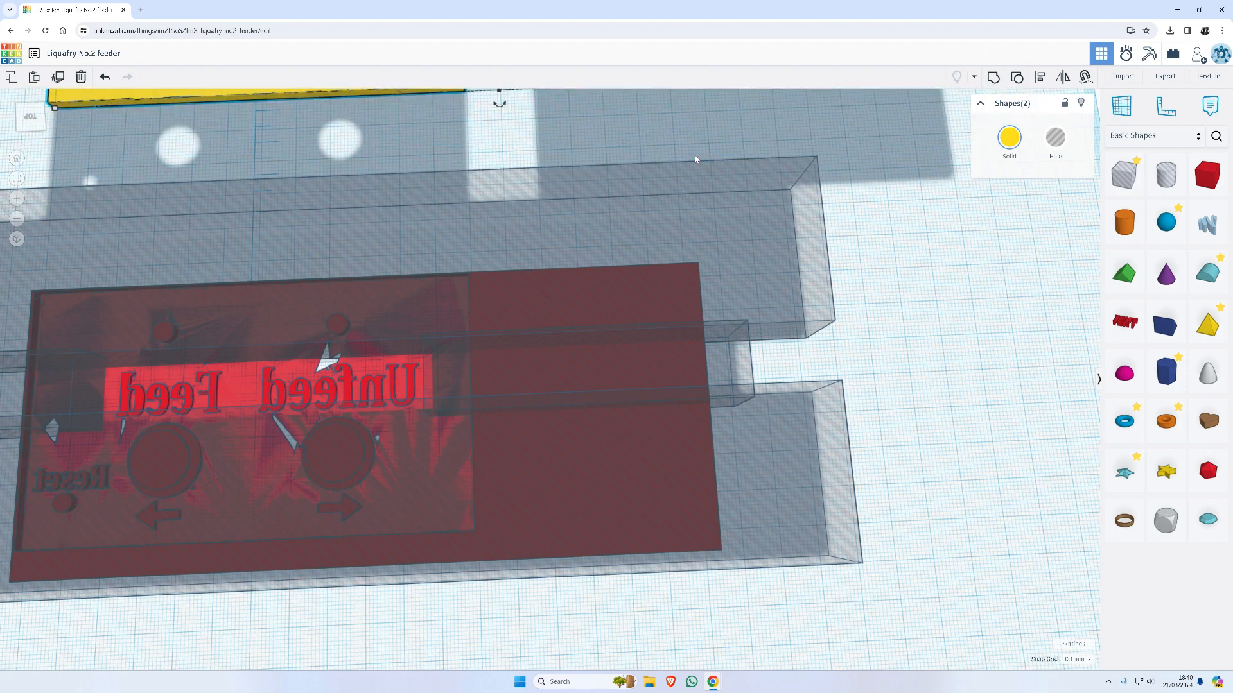
key("Up")
key("Up")
key("Up")
Select the red plate with all four hole boxes and group them to trim it down to the Feed/Unfeed text strip
scroll(390, 157, "down", 2)
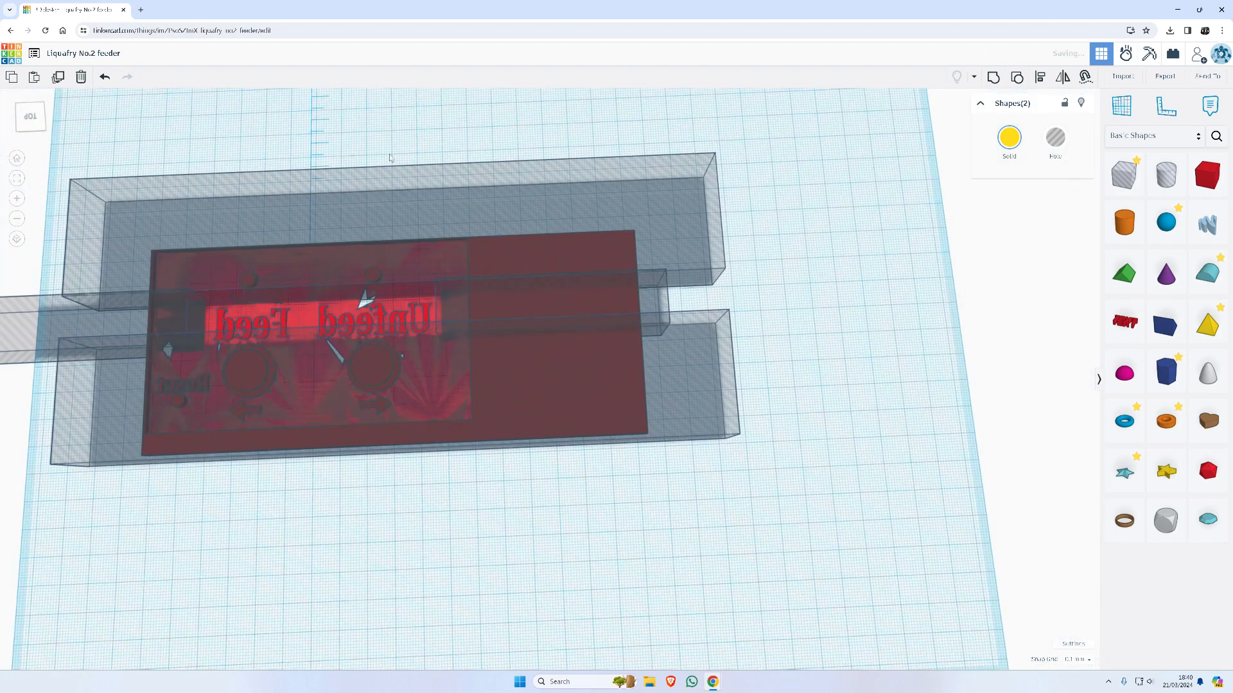
left_click_drag(147, 169, 711, 434)
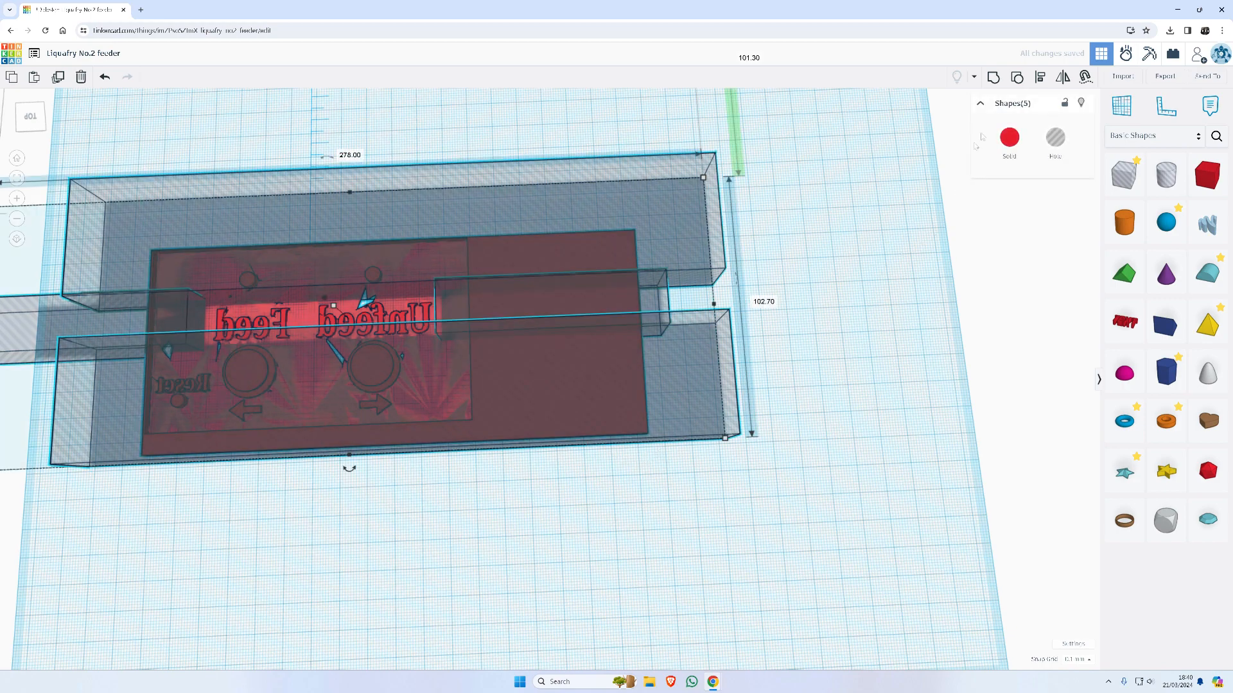
left_click(994, 77)
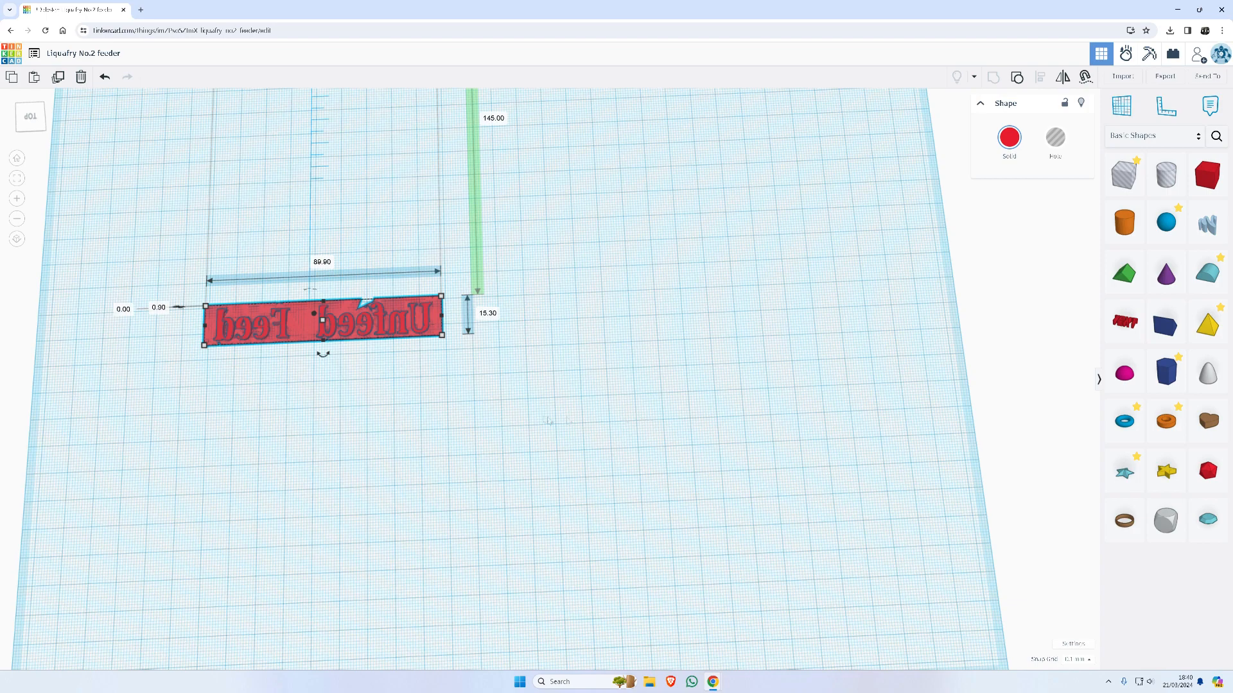
Move the red Feed/Unfeed text inlay across the workplane onto the yellow feeder plate
scroll(323, 380, "down", 2)
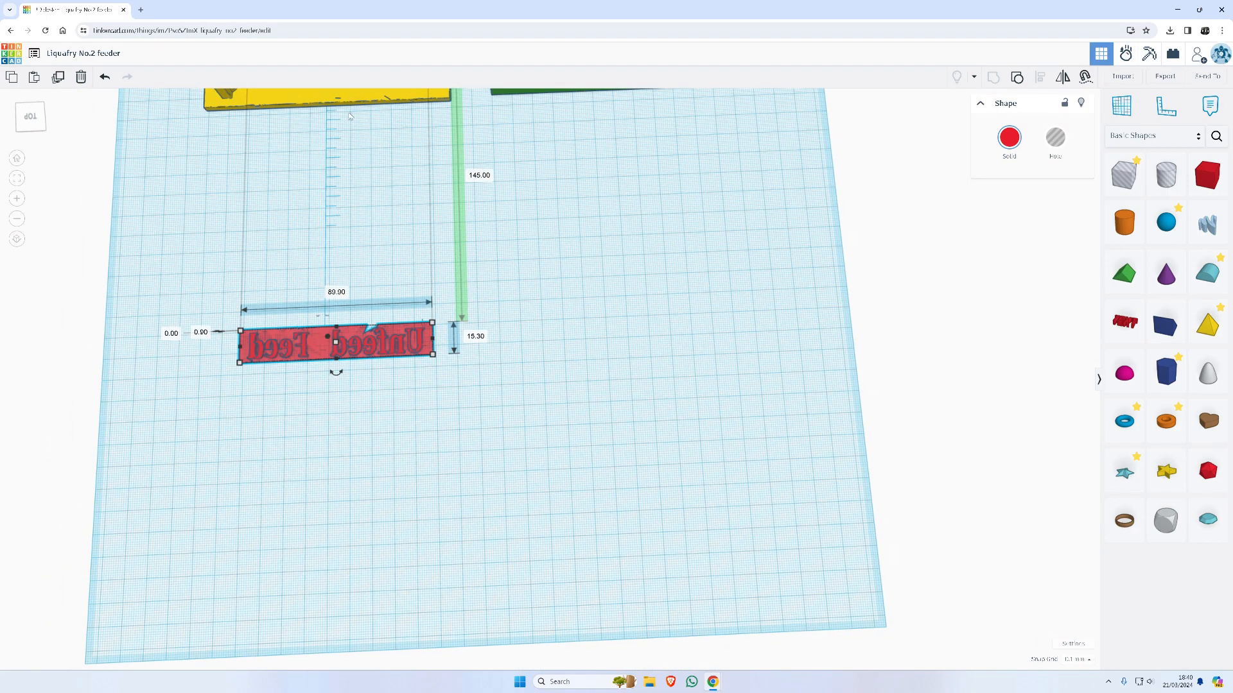
scroll(340, 355, "up", 3)
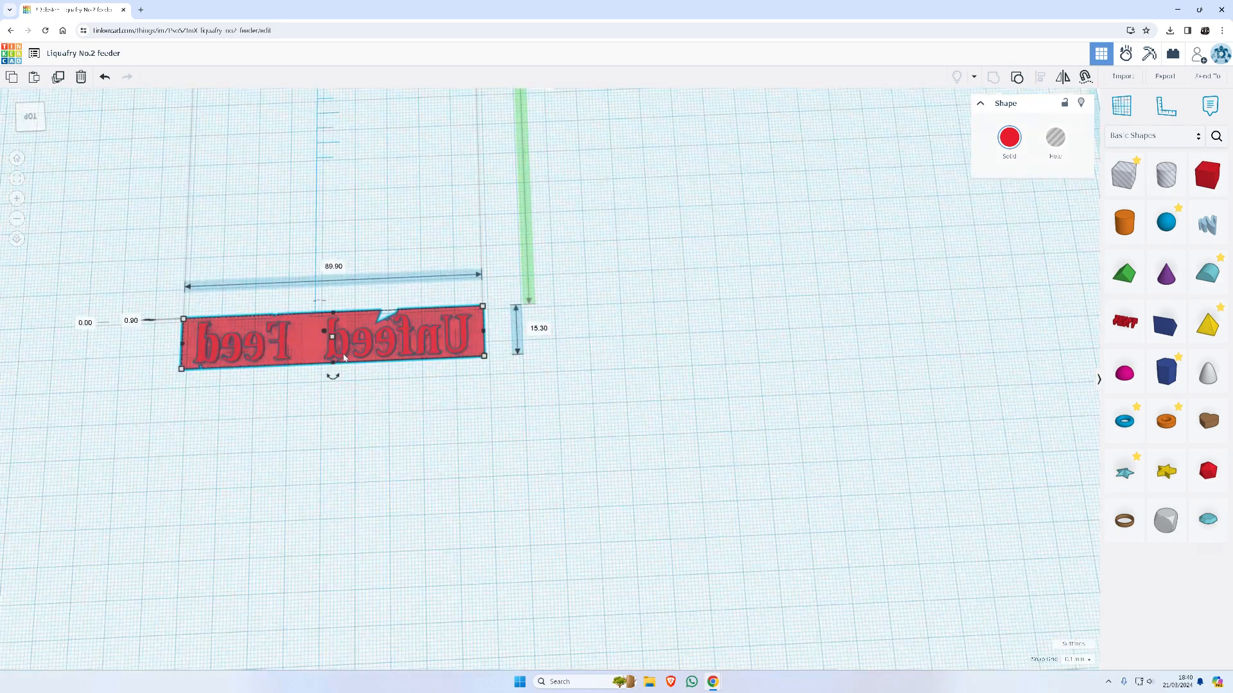
right_click_drag(396, 355, 427, 263)
scroll(493, 358, "up", 2)
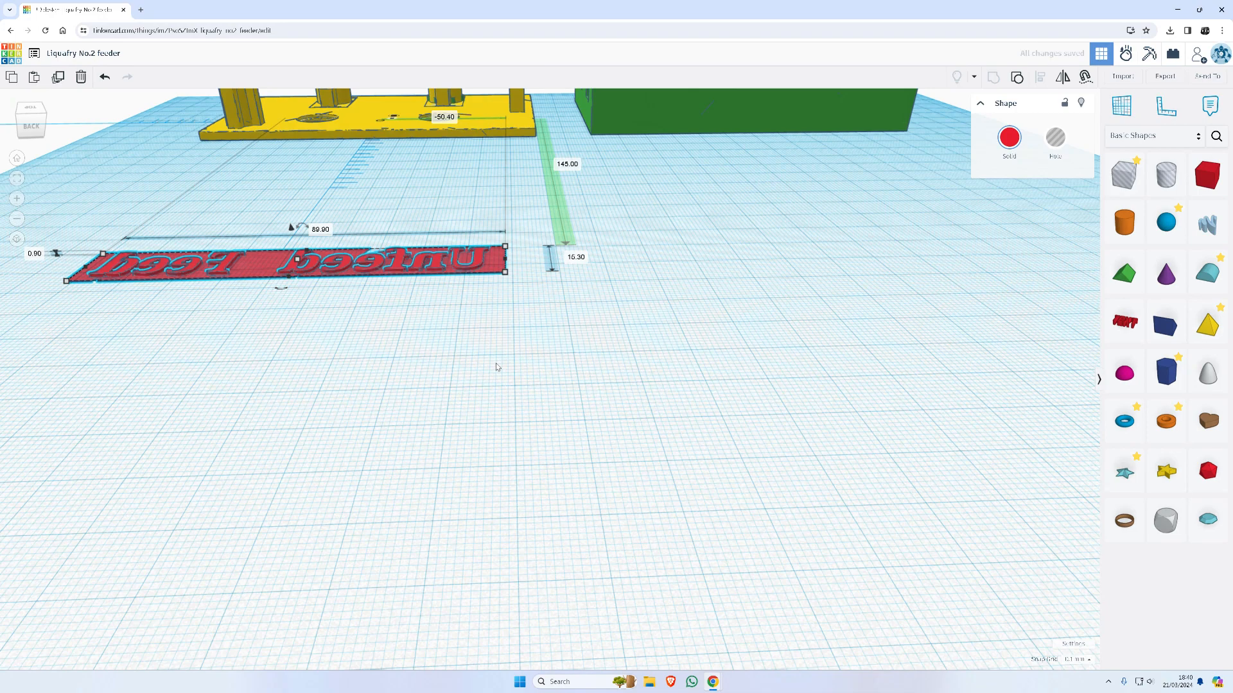
key("Up")
key("Up")
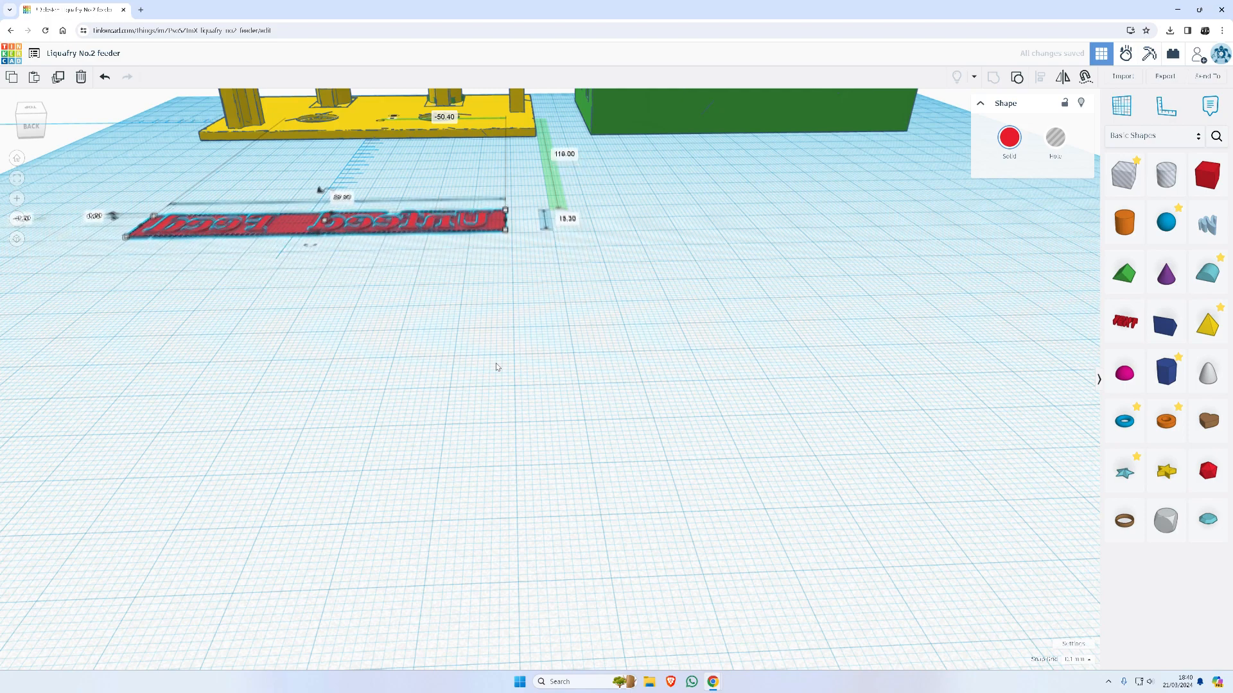
key("Up")
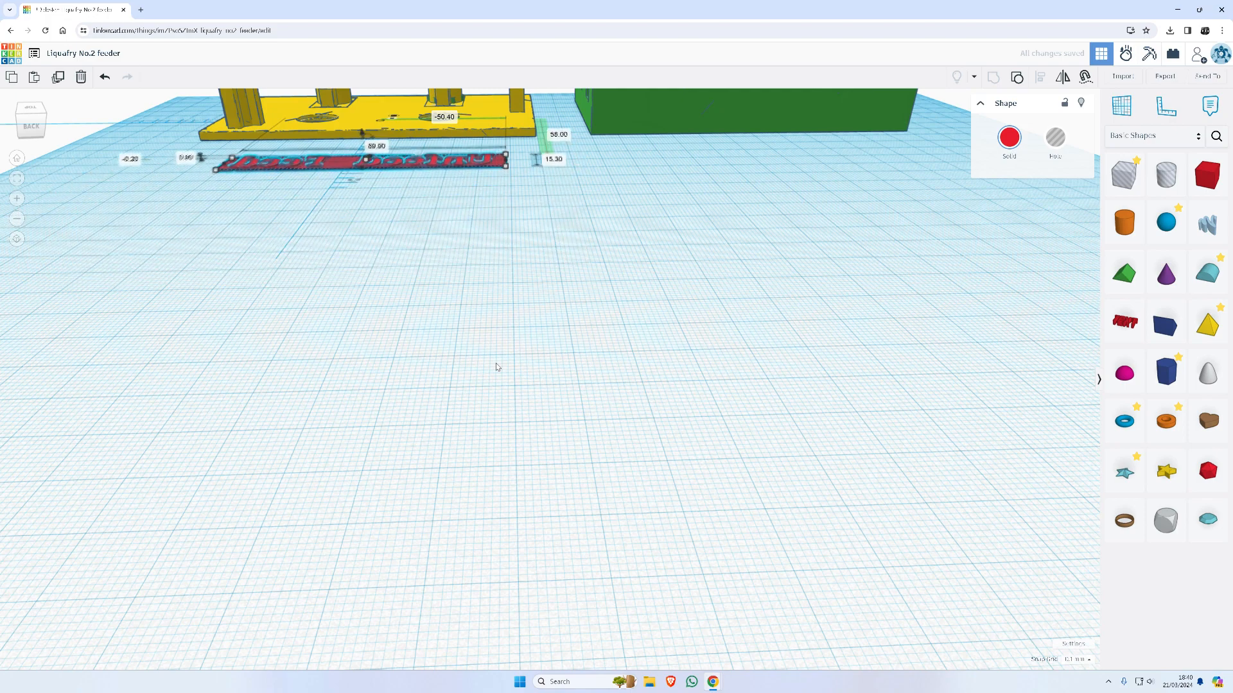
key("Up")
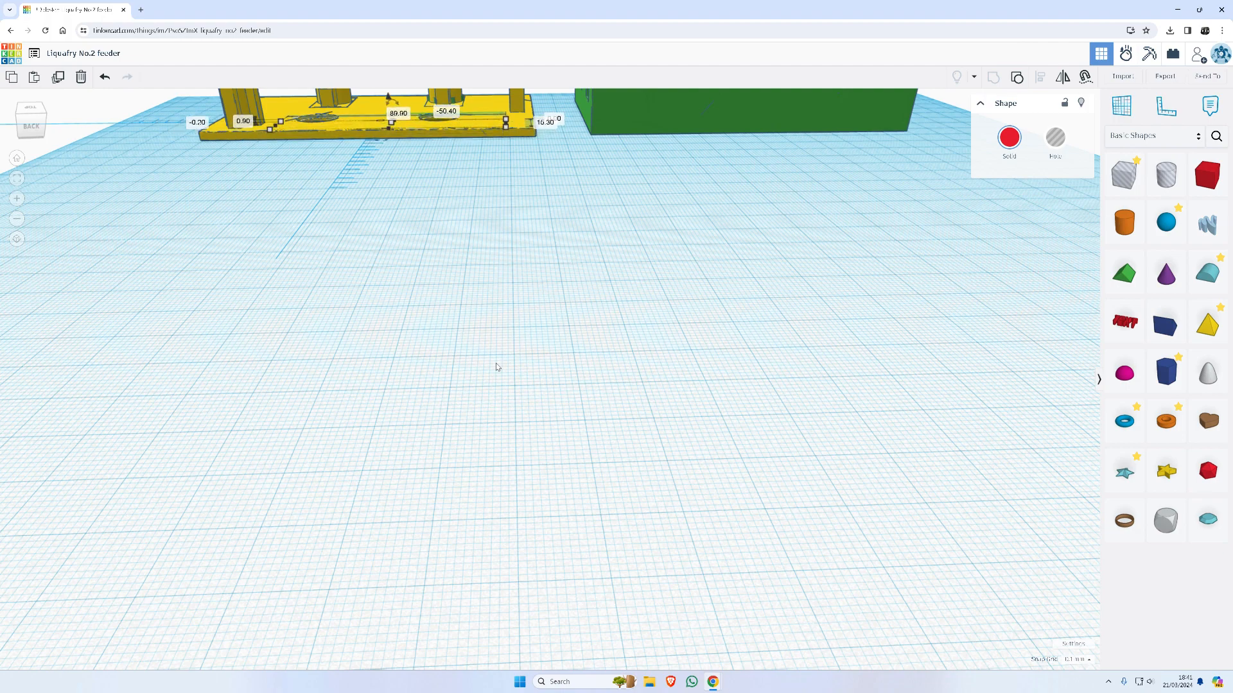
Shift the red text inlay about 16 mm across the yellow plate, off the two large round holes toward the threaded blocks
key("f")
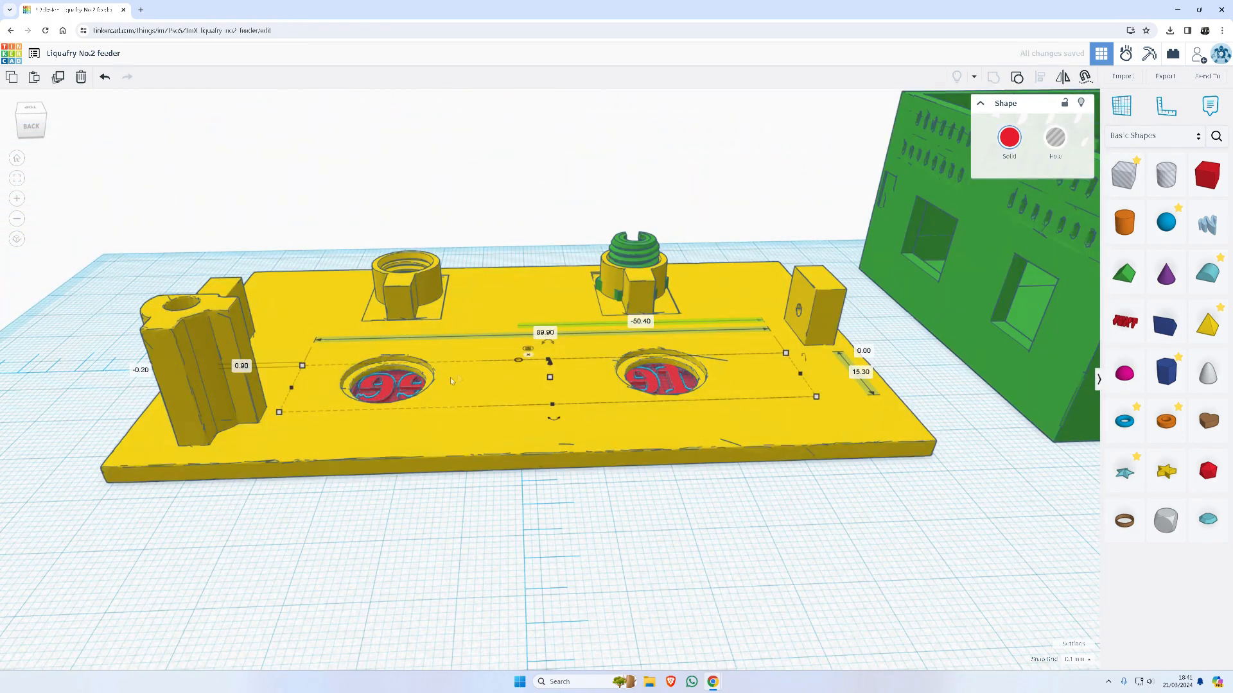
key("Up")
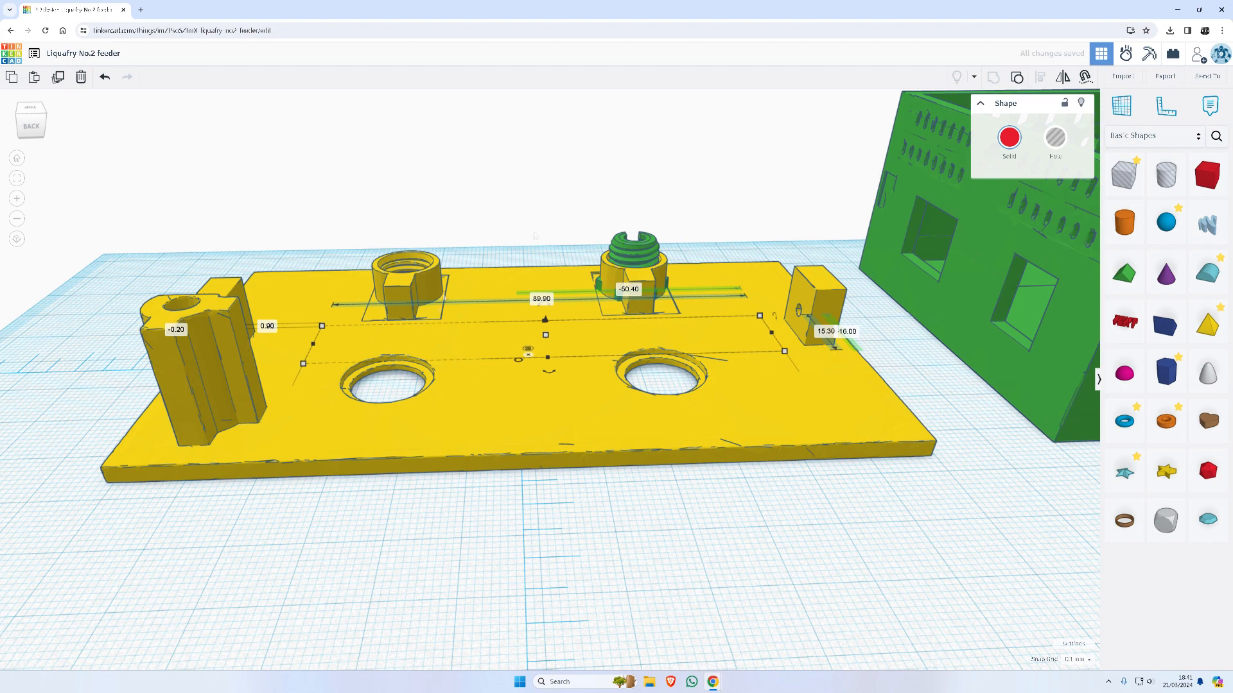
Select only the green threaded plug and move it out of its block, clear of the yellow plate
left_click(648, 260)
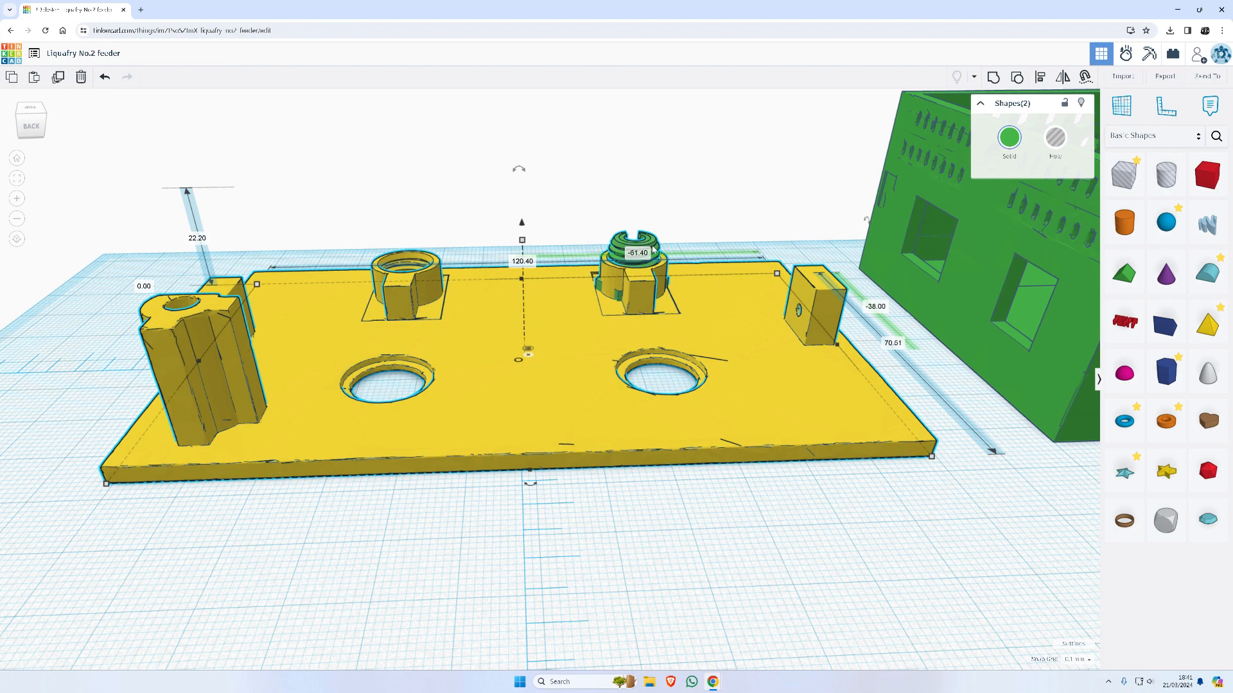
left_click(653, 233)
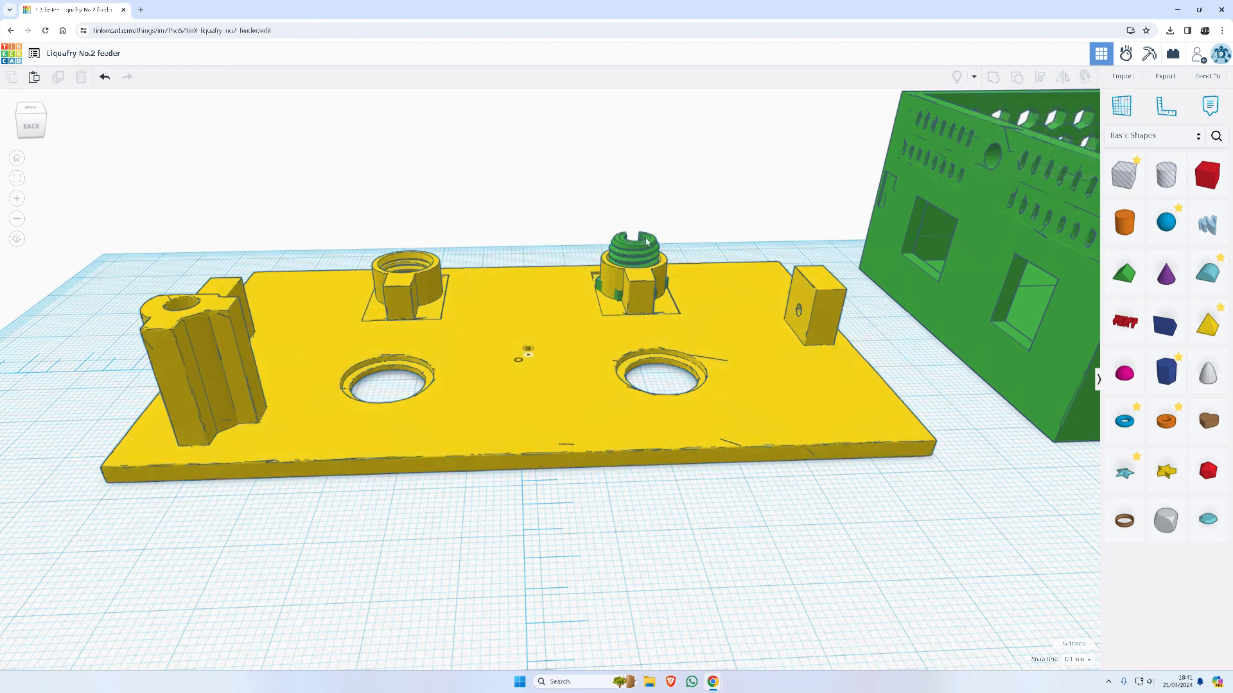
left_click(639, 251)
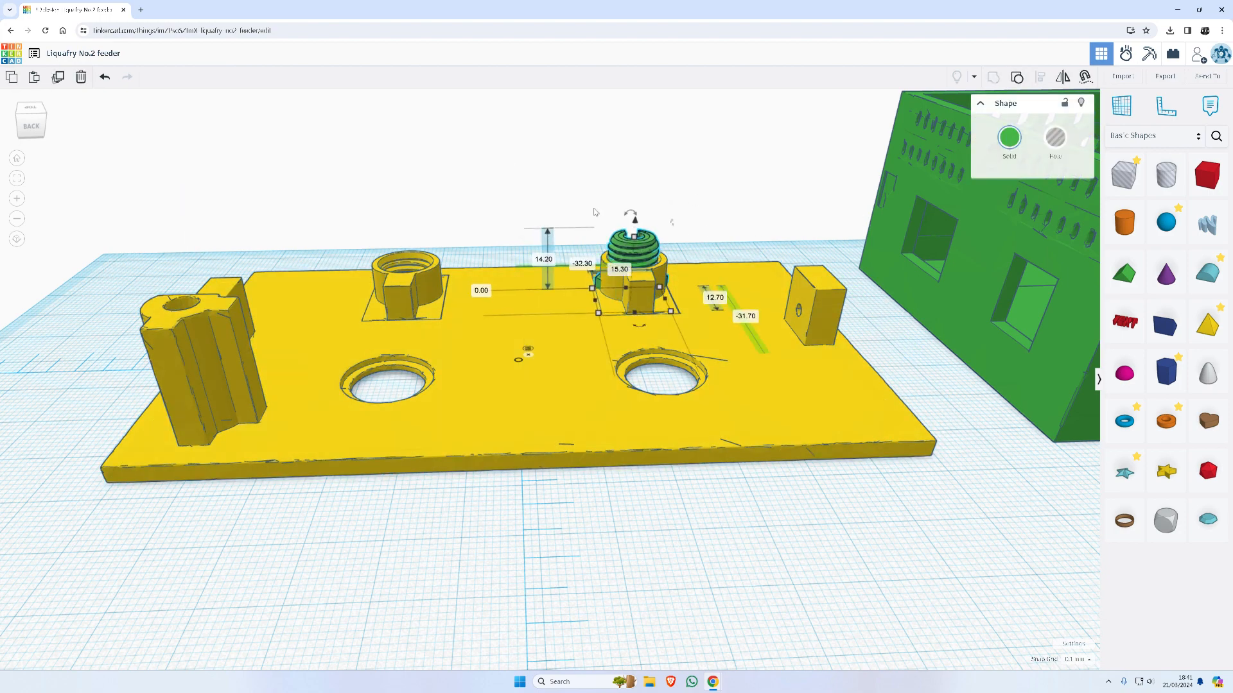
left_click_drag(593, 211, 595, 212)
right_click_drag(594, 212, 674, 284)
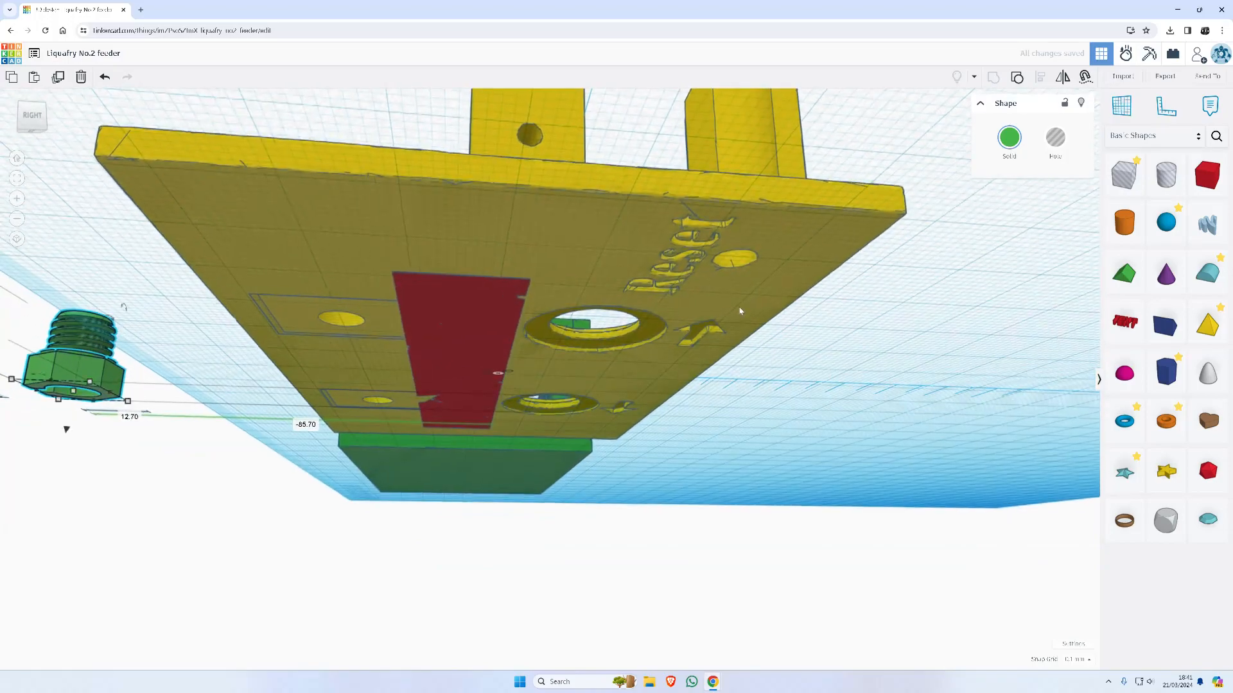
Raise the yellow plate in small increments above the workplane, away from the red inlay beneath it
left_click(674, 285)
key("ctrl+Up")
key("ctrl+Up")
key("ctrl+Up")
key("ctrl+Up")
key("ctrl+Up")
key("ctrl+Up")
key("ctrl+Up")
key("ctrl+Up")
key("ctrl+Up")
key("ctrl+Up")
key("ctrl+Up")
key("ctrl+Up")
key("ctrl+Up")
key("ctrl+Up")
key("ctrl+Up")
key("ctrl+Up")
key("ctrl+Up")
key("ctrl+Up")
key("ctrl+Up")
key("ctrl+Up")
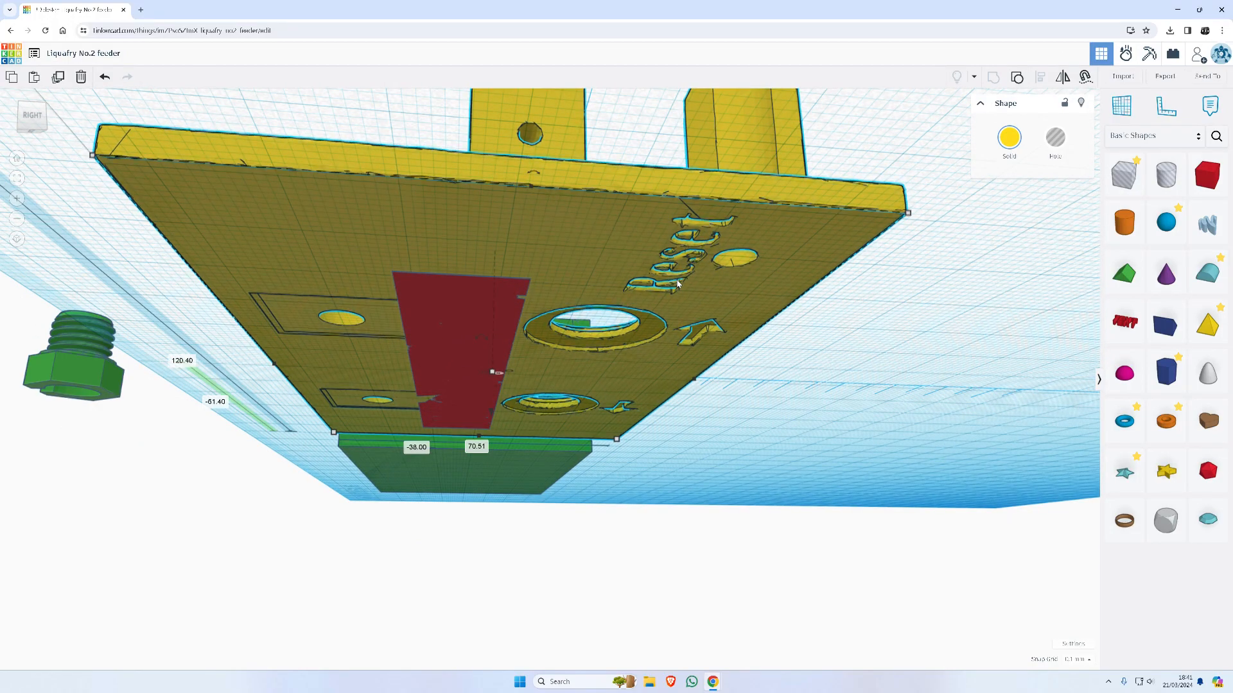
key("ctrl+Up")
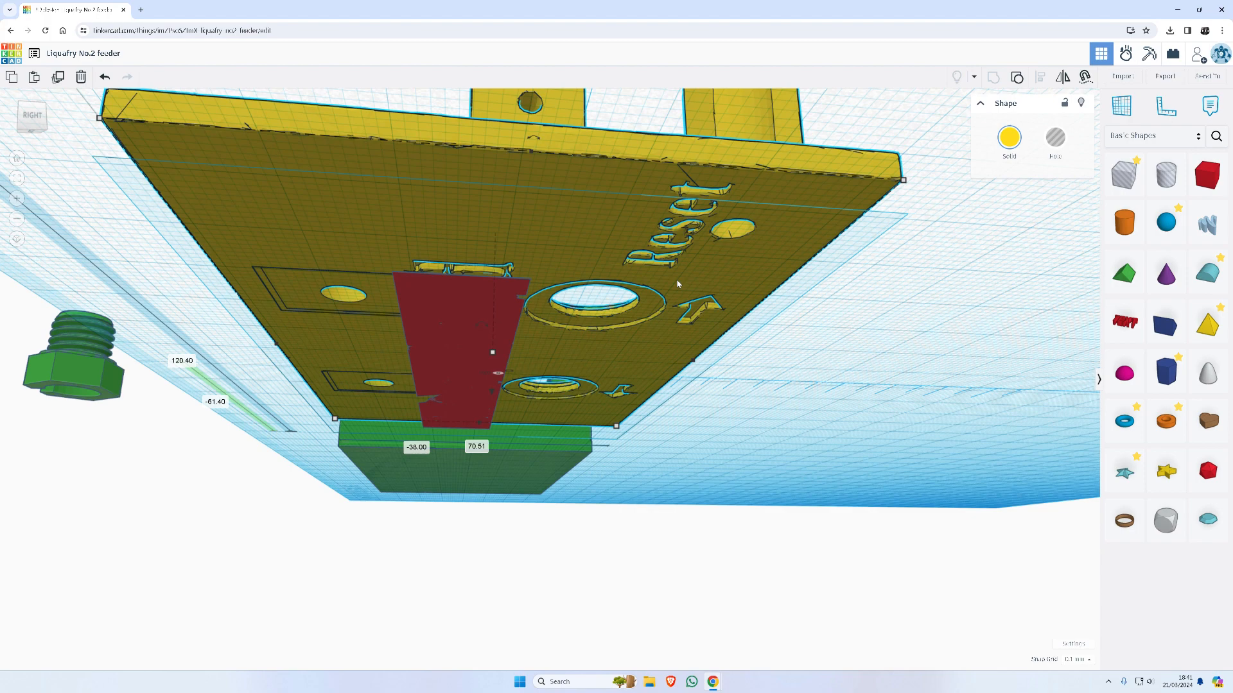
Turn the red Feed/Unfeed text inlay into a hole and view it against the underside of the plate
left_click(466, 293)
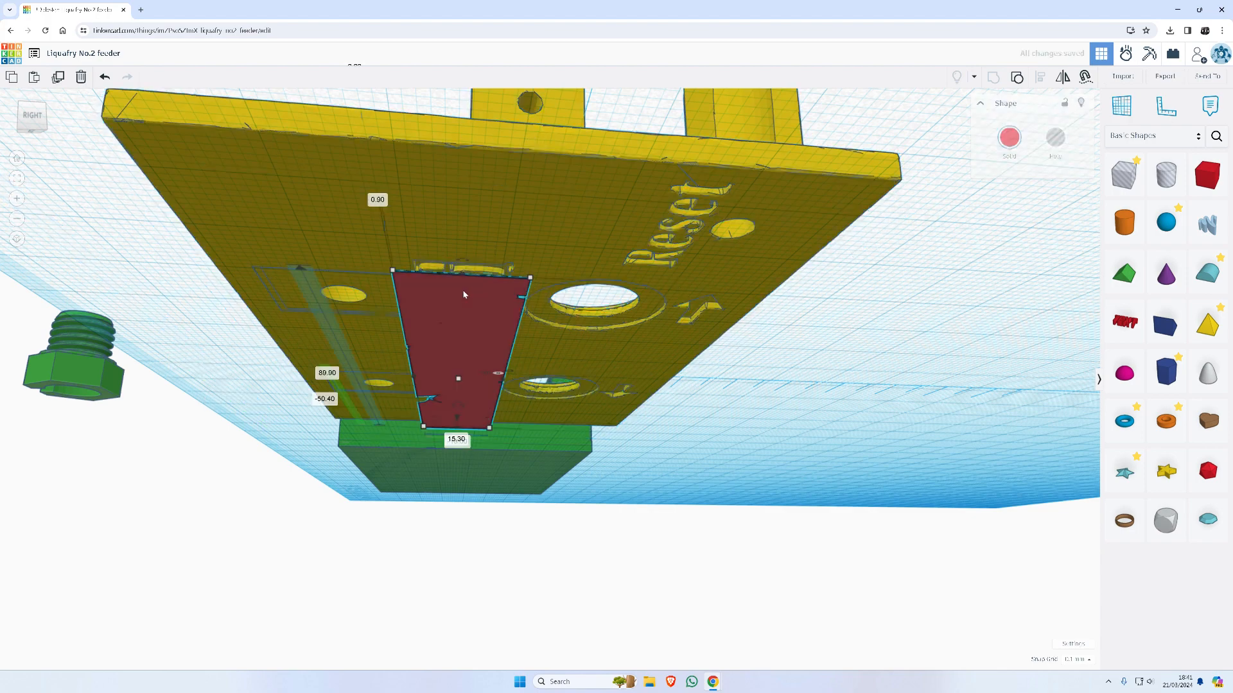
left_click(1053, 134)
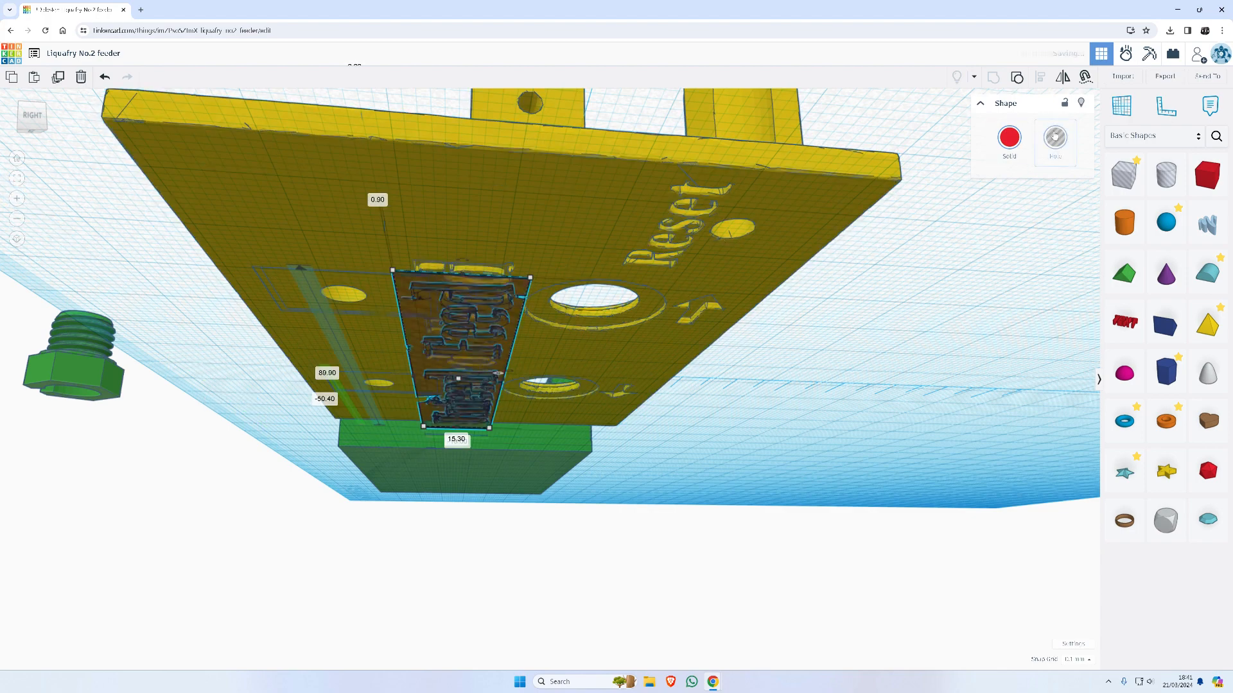
right_click_drag(789, 215, 924, 139)
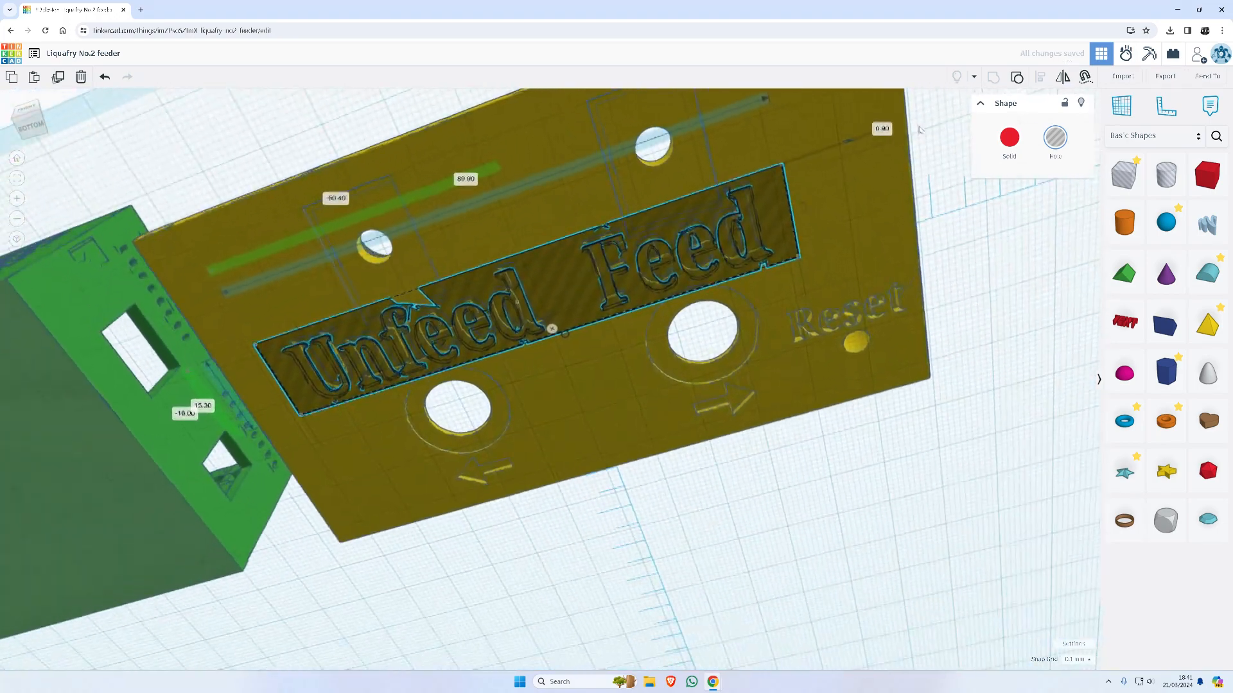
Drop the yellow plate onto the workplane and nudge it until its Feed/Unfeed lettering roughly lines up with the inlay hole
left_click(875, 166)
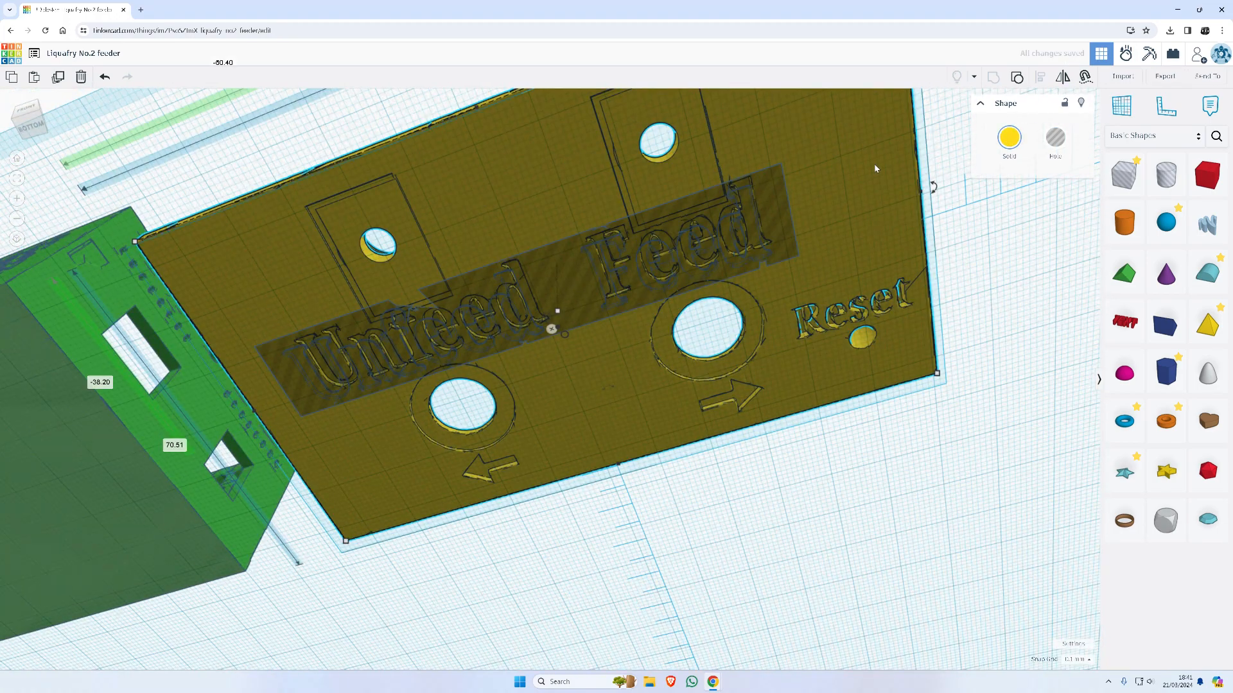
key("d")
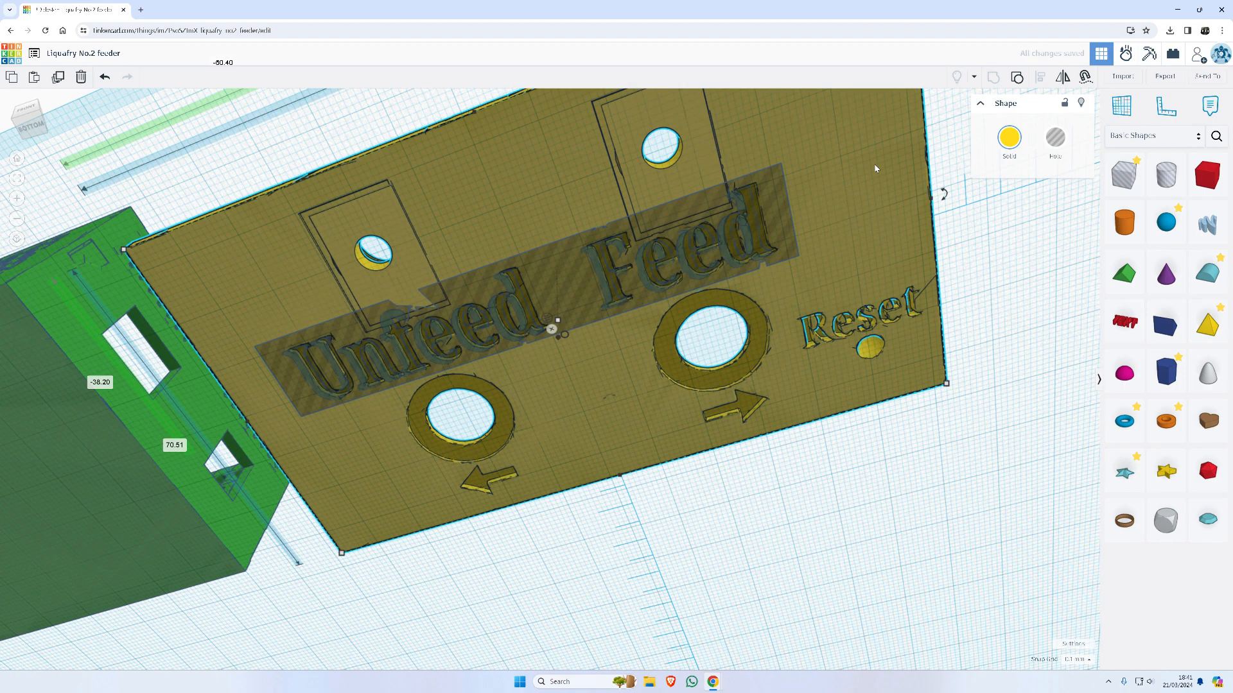
key("Left")
key("Left")
key("Left")
key("Left")
key("Left")
key("Left")
key("Left")
key("Left")
key("Left")
key("Left")
key("Left")
key("Left")
key("Left")
key("Left")
key("Left")
key("Left")
key("Left")
key("Left")
key("Left")
key("Left")
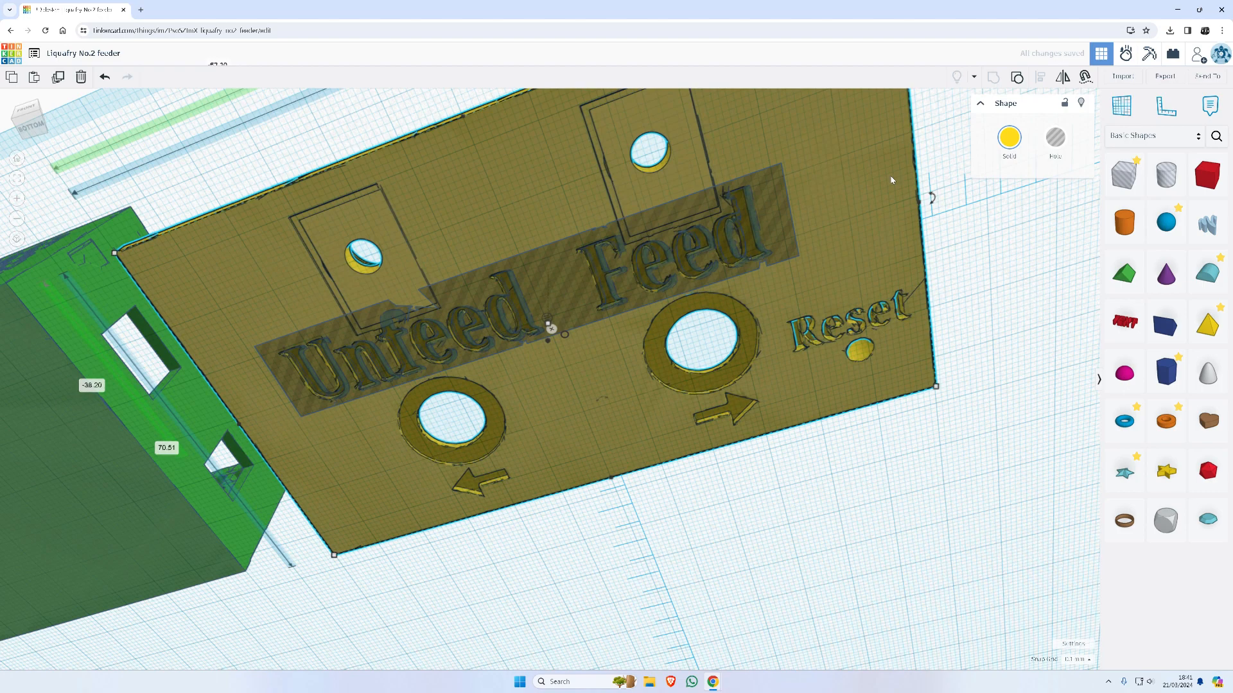
key("Right")
key("Right")
key("Right")
key("Right")
key("Right")
key("Right")
key("Right")
key("Right")
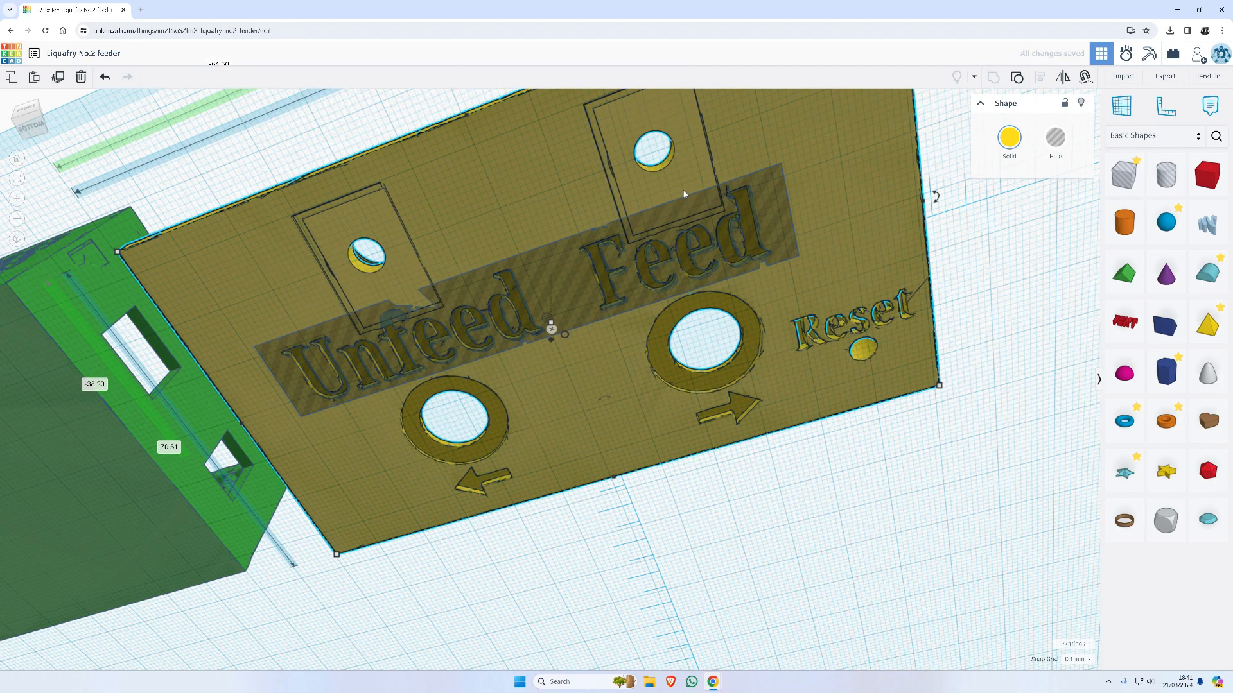
key("Down")
key("Down")
key("Down")
key("Down")
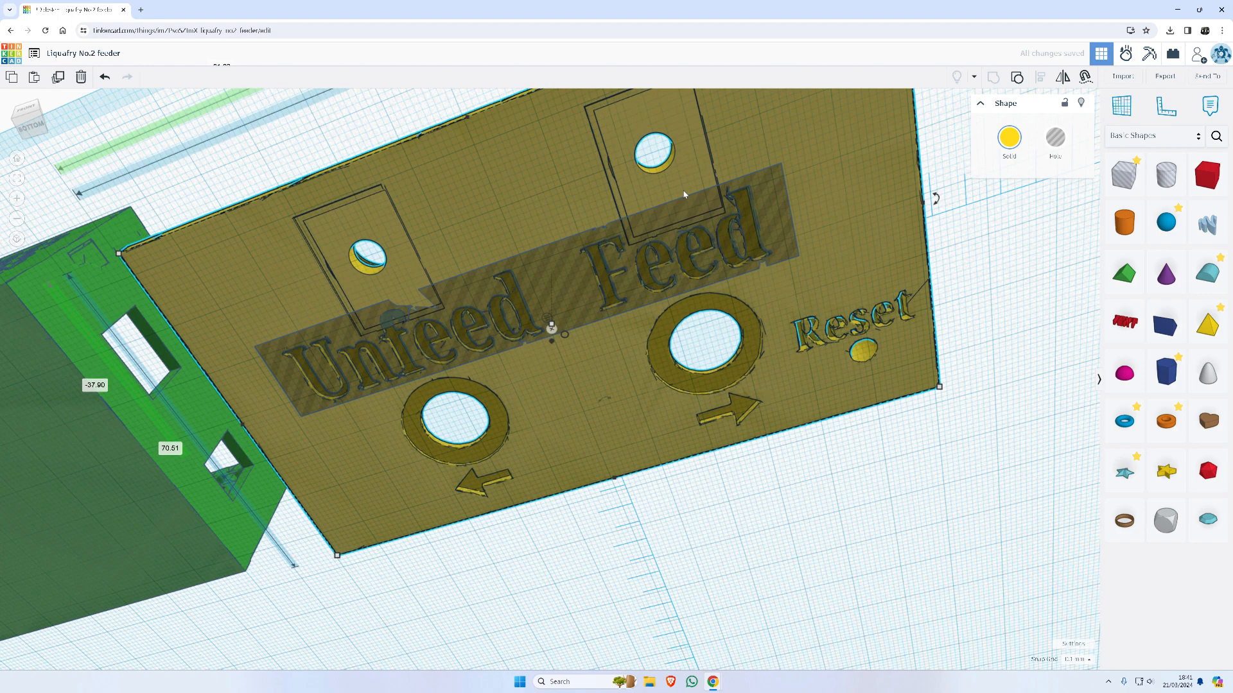
key("Down")
key("Down")
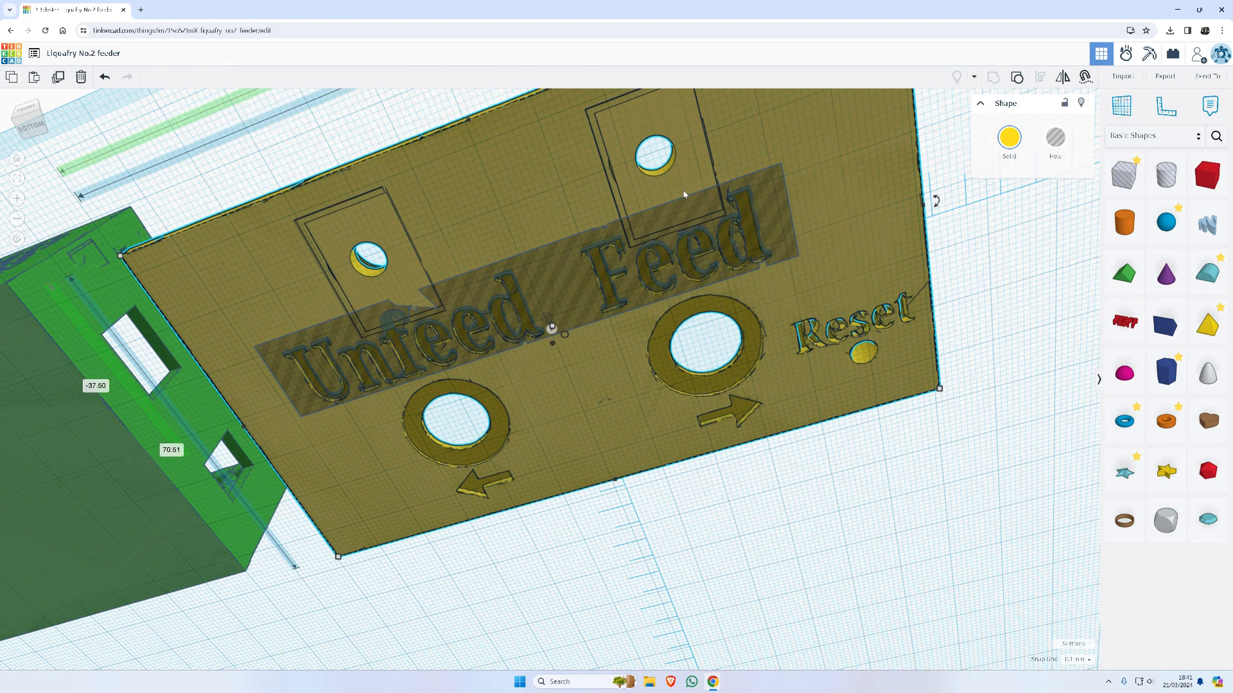
Fine-tune the yellow plate's position in small nudges so its Feed lettering matches the inlay's letters closely
scroll(687, 205, "up", 5)
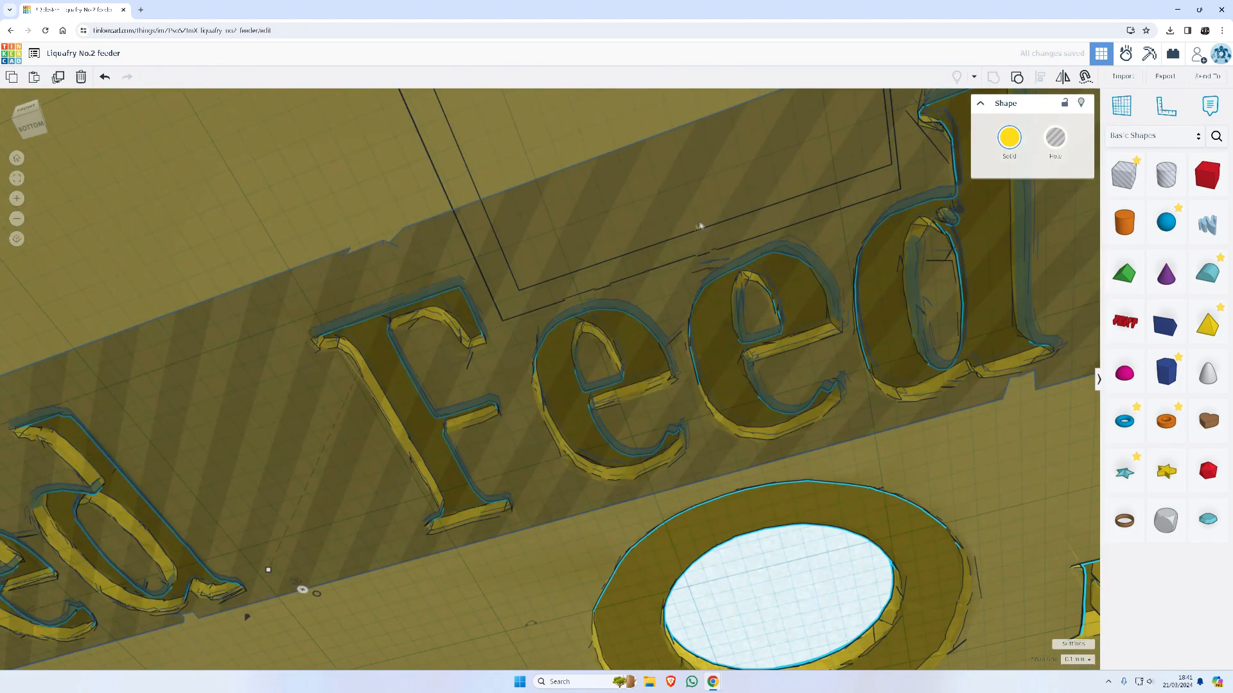
right_click_drag(696, 222, 781, 124)
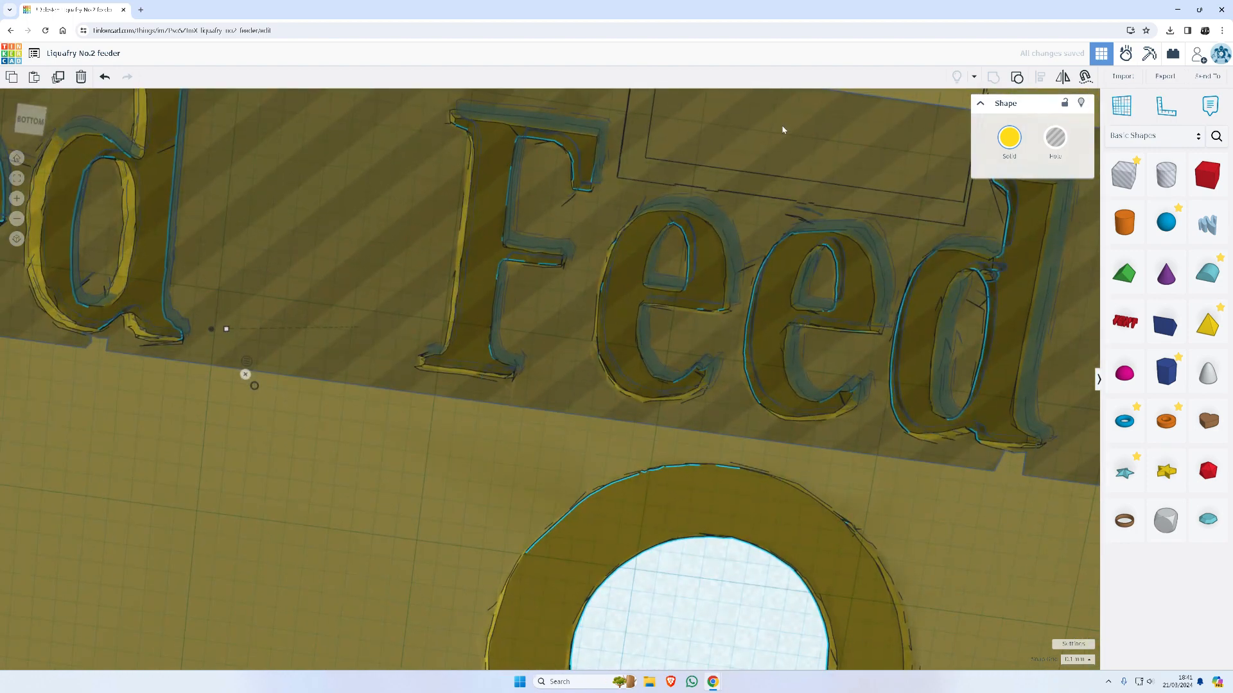
key("Left")
key("Right")
key("Right")
key("Right")
key("Right")
key("Right")
key("Right")
key("Right")
key("Right")
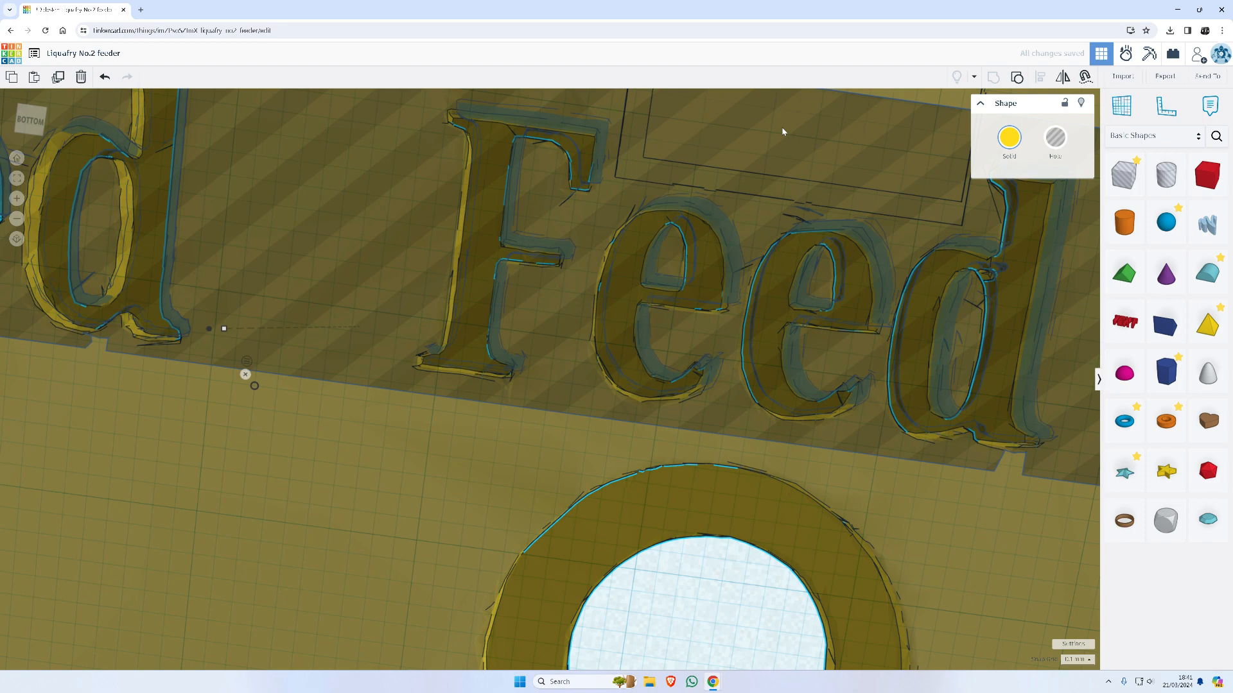
key("Up")
key("Up")
key("Up")
key("Up")
key("Up")
key("Up")
key("Left")
key("Left")
key("Left")
key("Left")
key("Left")
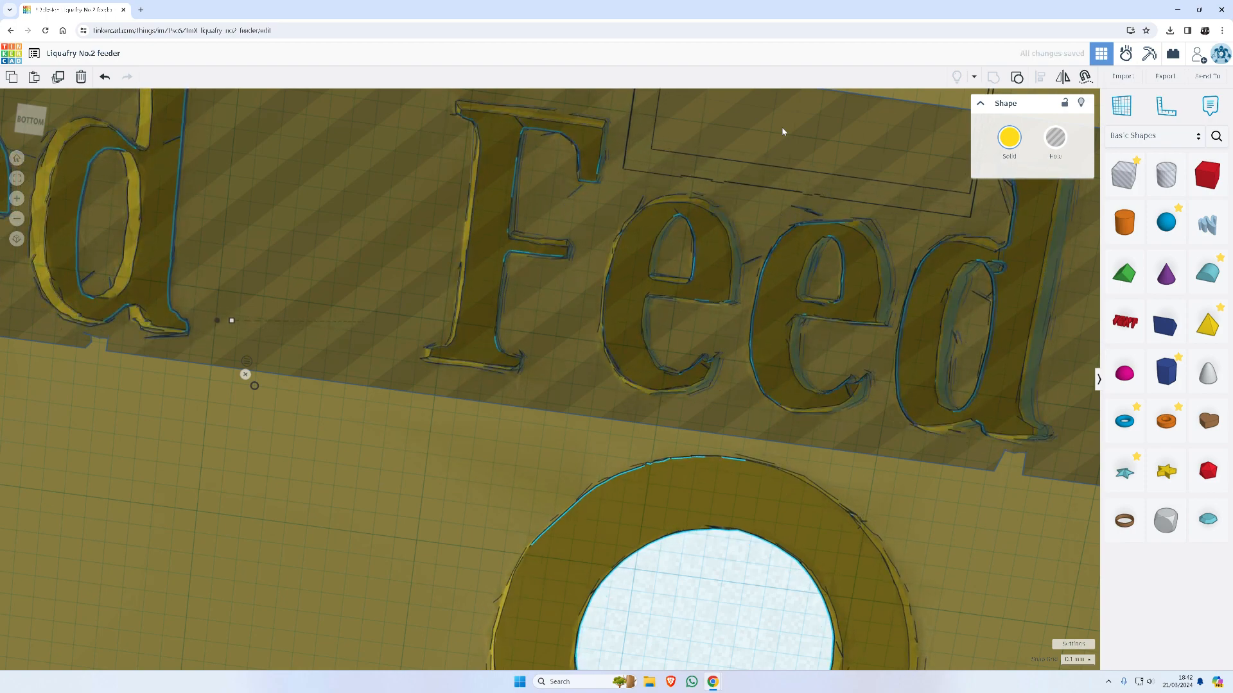
key("Down")
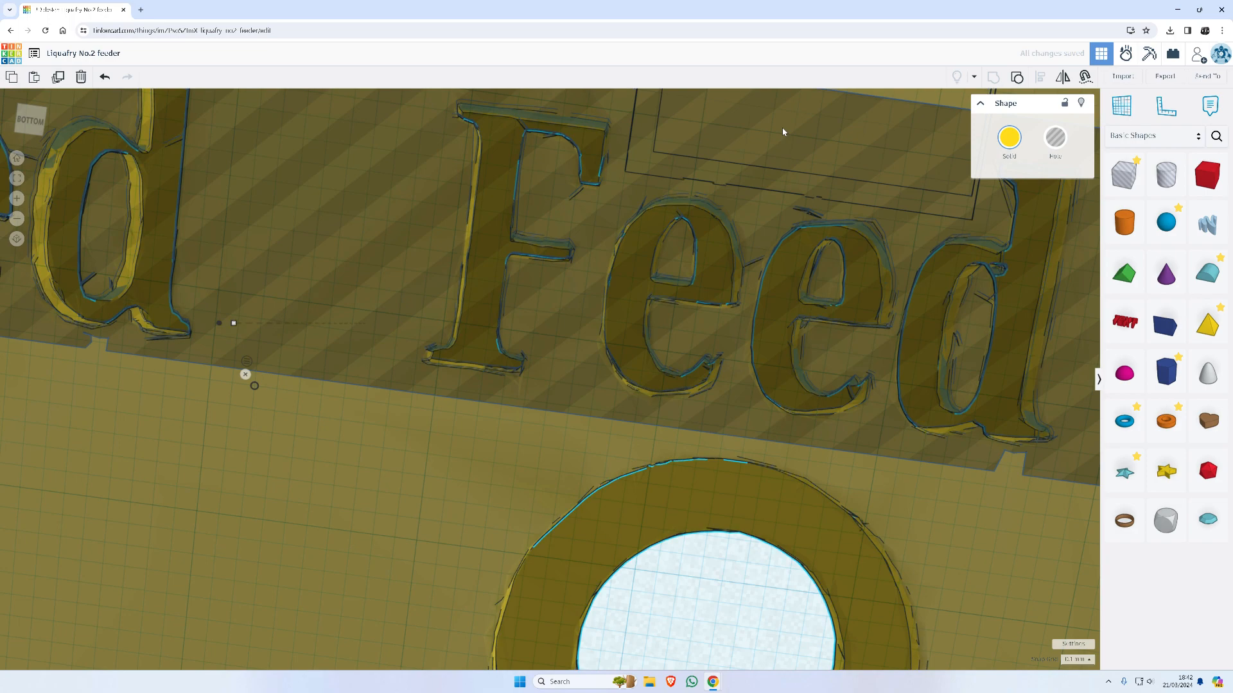
key("Up")
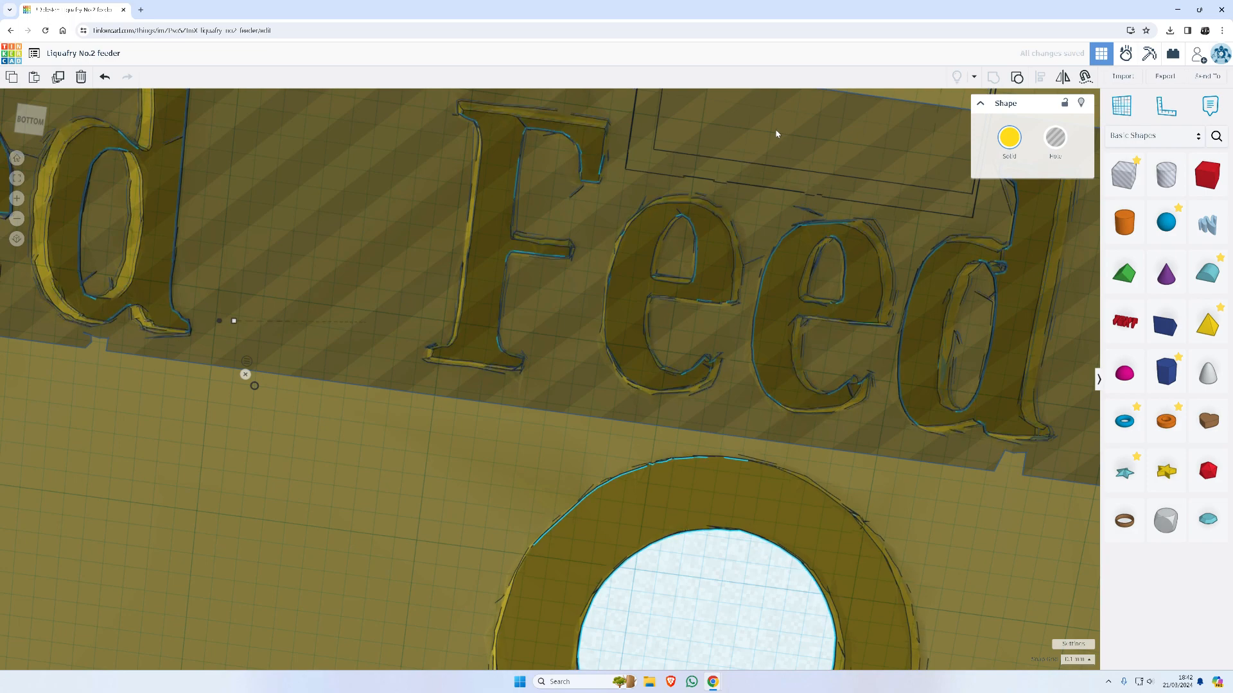
Duplicate the yellow plate together with the inlay hole and move the copies well behind the original plate
right_click_drag(668, 124, 664, 238)
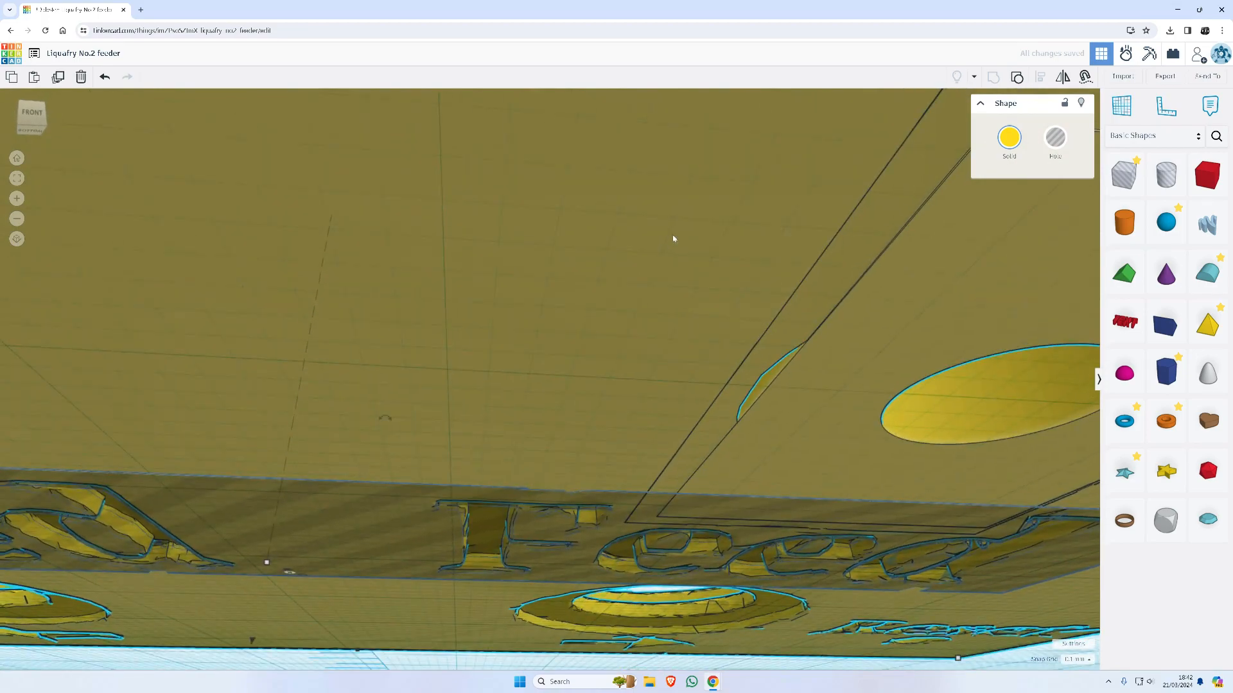
scroll(682, 236, "down", 5)
right_click_drag(693, 235, 700, 266)
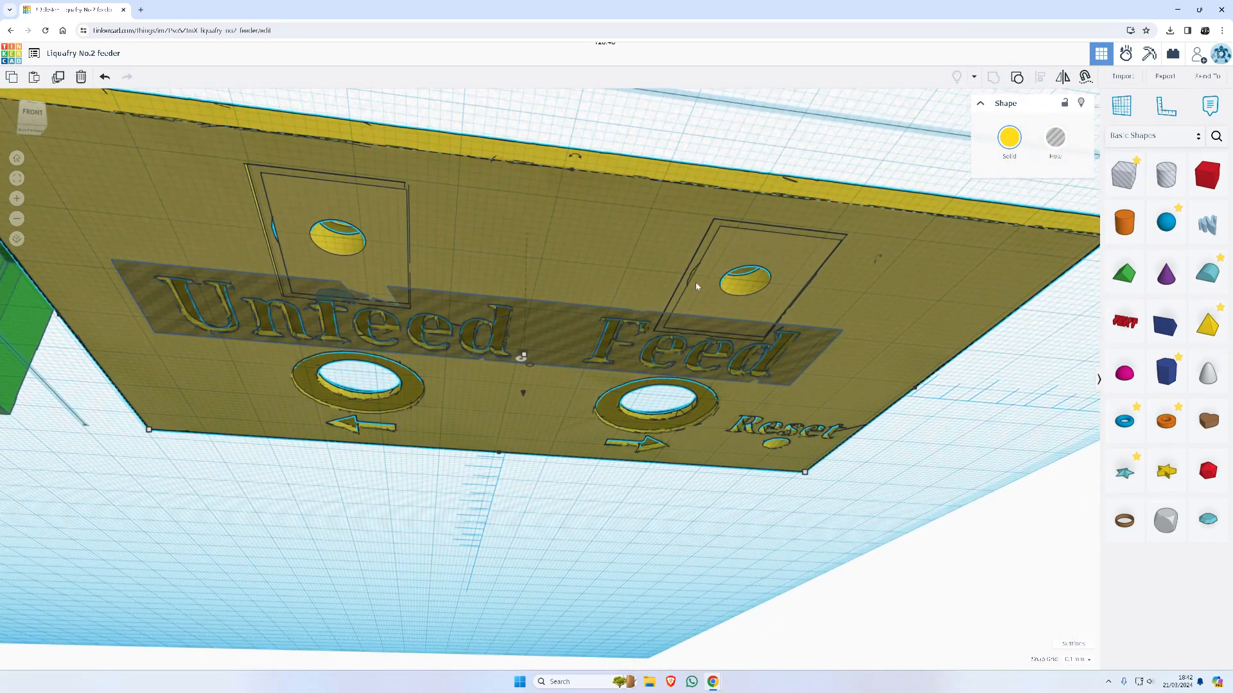
right_click_drag(729, 203, 660, 299)
key("f")
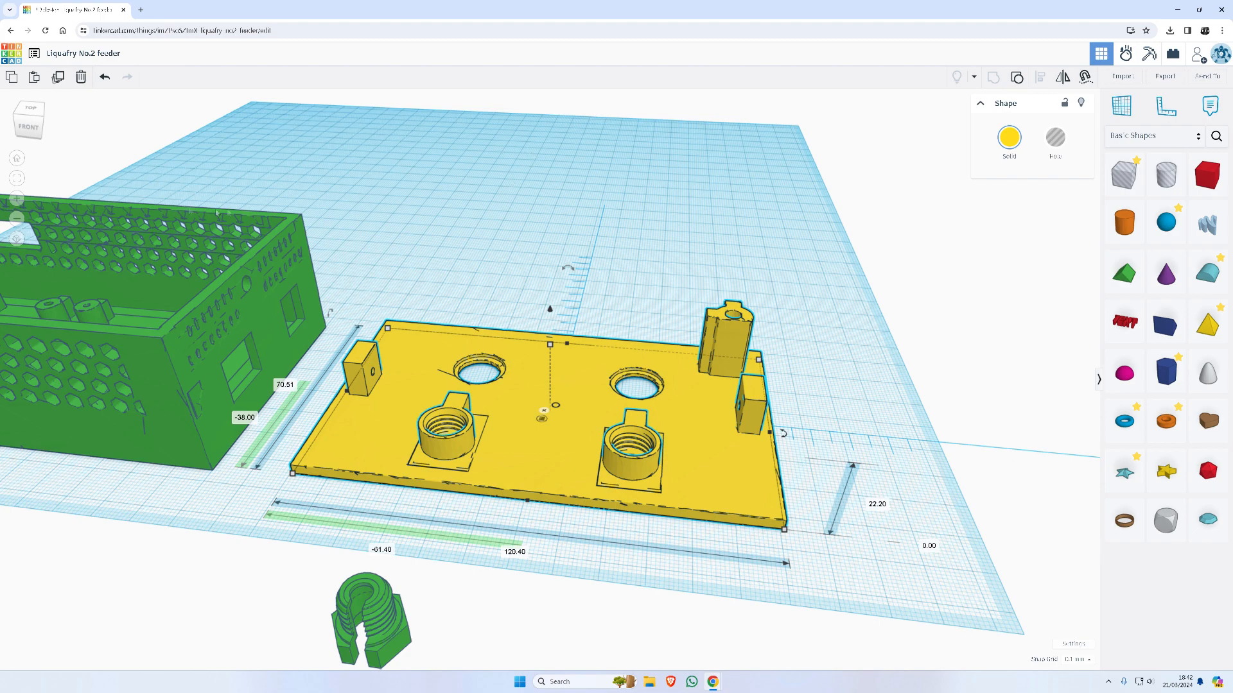
left_click(718, 457, "shift")
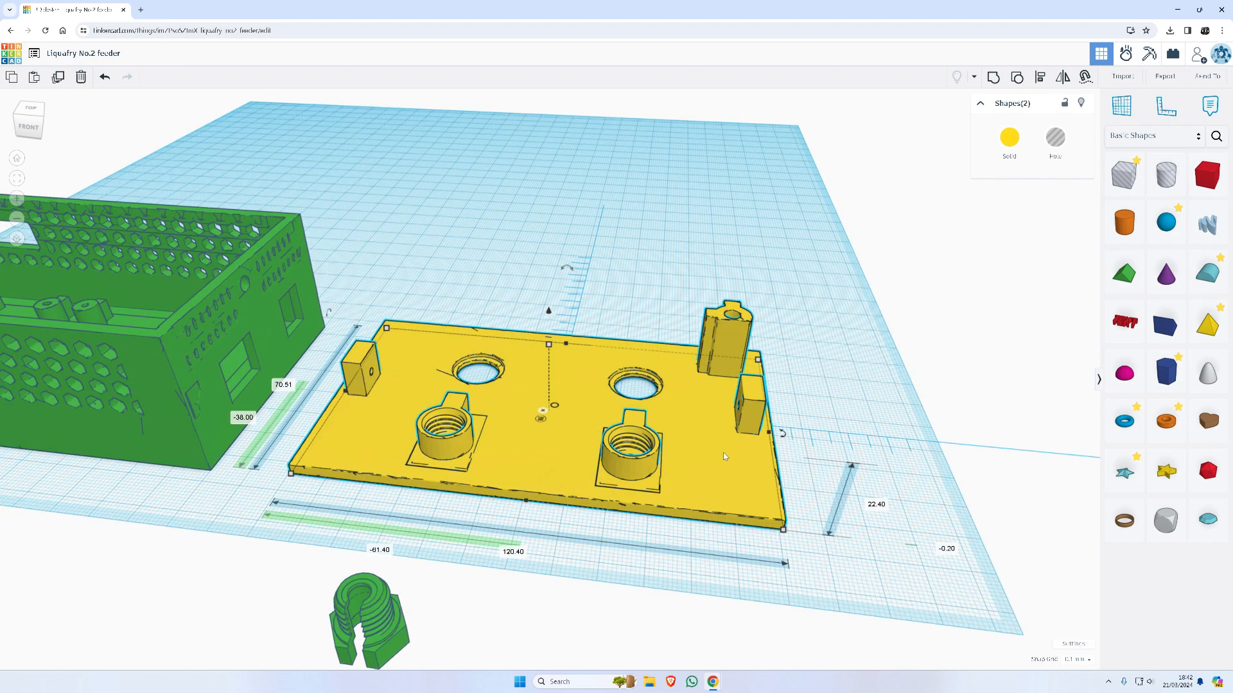
key("ctrl+d")
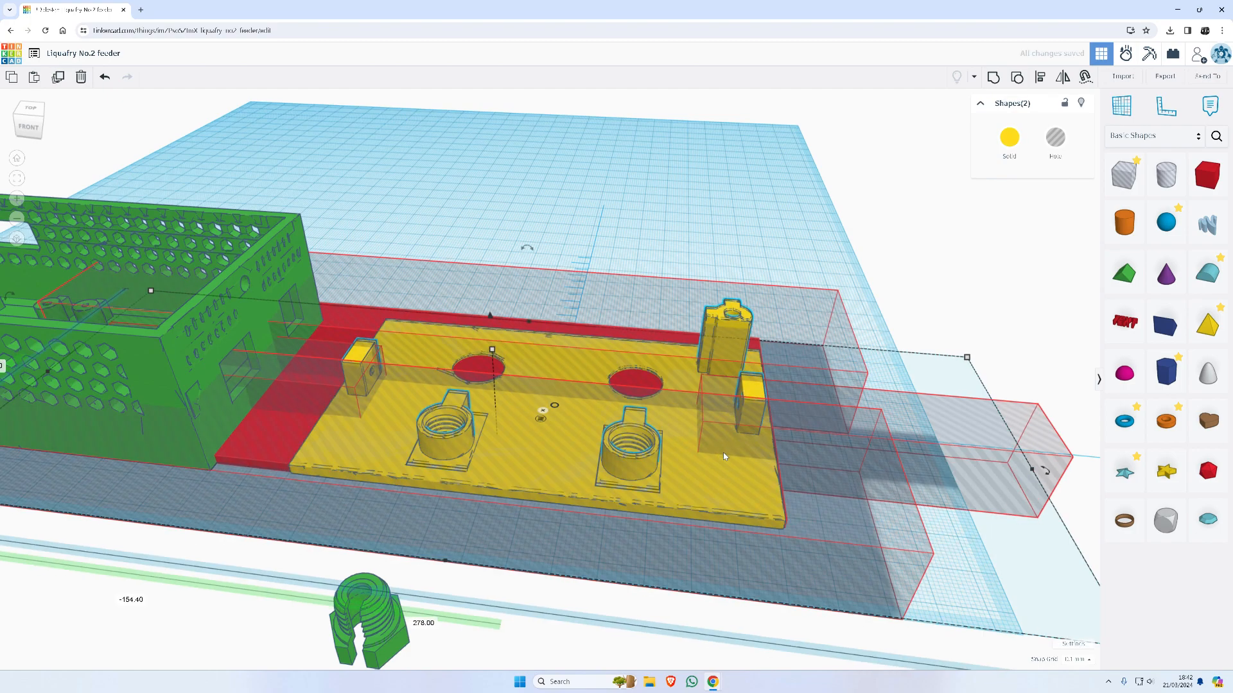
key("Up")
key("Up")
key("Up")
key("Up")
key("Up")
key("Up")
key("Up")
key("Up")
key("Up")
key("Up")
key("Up")
key("Up")
key("Up")
key("Up")
key("Up")
key("Up")
key("Up")
key("Up")
key("Up")
key("Up")
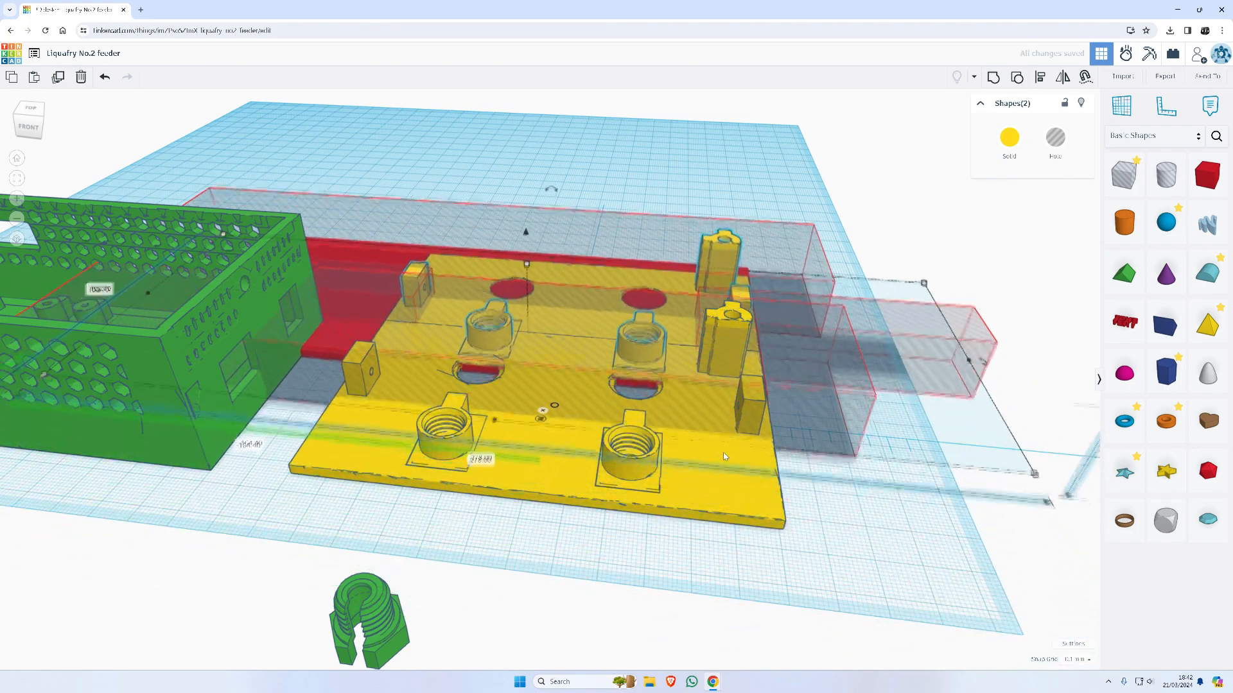
key("Up")
key("Up")
key("Up")
key("Up")
key("Up")
key("Up")
key("Up")
key("Up")
key("Up")
key("Up")
key("Up")
key("Up")
key("Up")
key("Up")
key("Up")
key("Up")
key("Up")
key("Up")
key("Up")
key("Up")
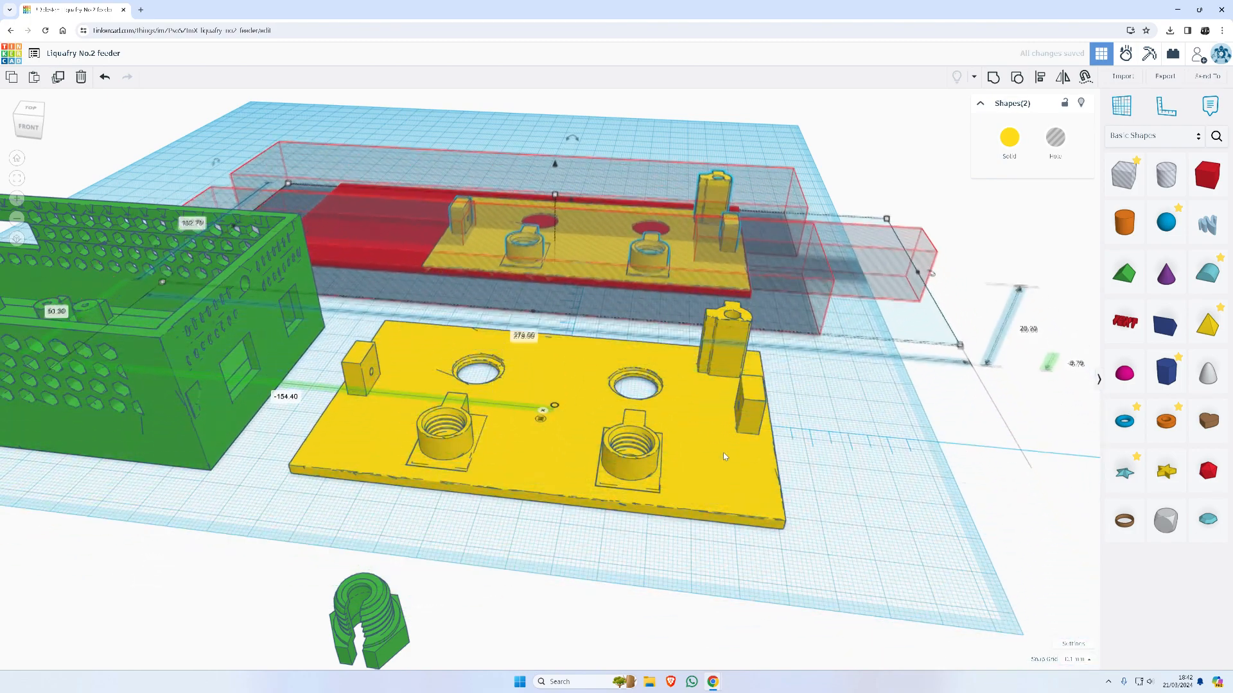
key("Up")
key("Up")
key("Up")
key("Up")
key("Up")
key("Up")
key("Up")
key("Up")
key("Up")
key("Up")
key("Up")
key("Up")
key("Up")
key("Up")
key("Up")
key("Up")
key("Up")
key("Up")
key("Up")
key("Up")
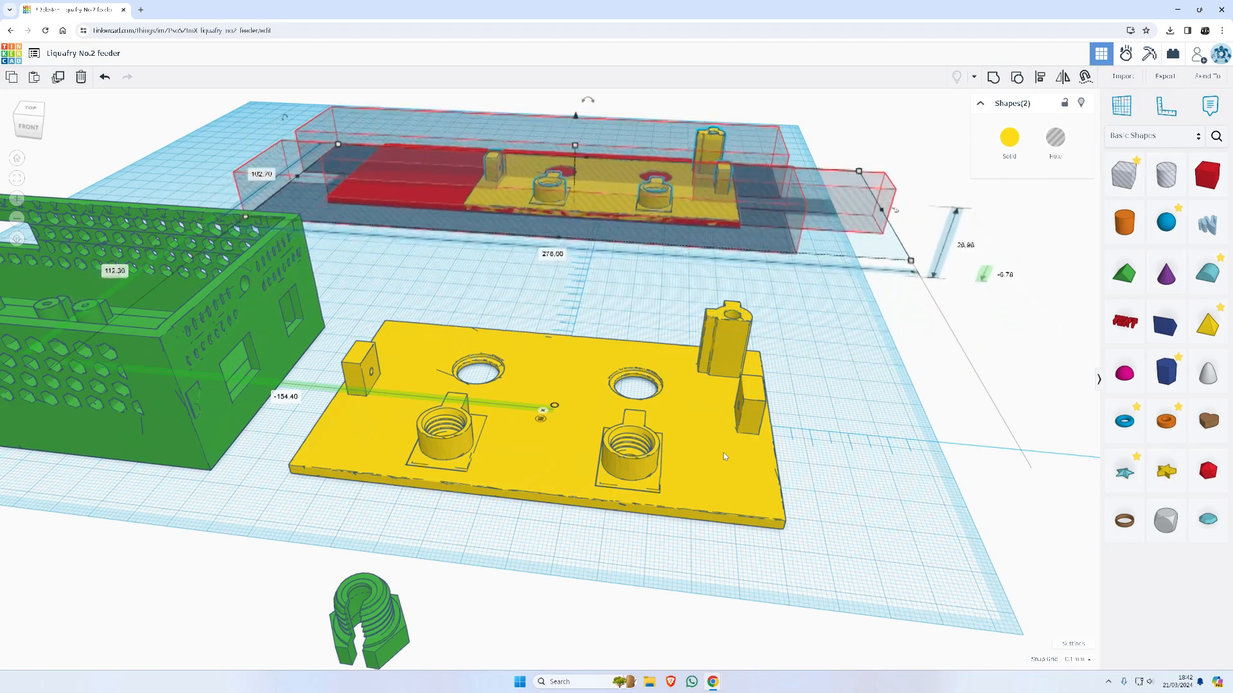
Move the duplicated plate and inlay hole further back on the workplane, away from the original plate
key("Up")
key("Up")
key("Up")
key("Up")
key("Up")
key("Up")
key("Up")
key("Up")
key("Up")
key("Up")
key("Up")
key("Up")
key("Up")
key("Up")
key("Up")
key("Up")
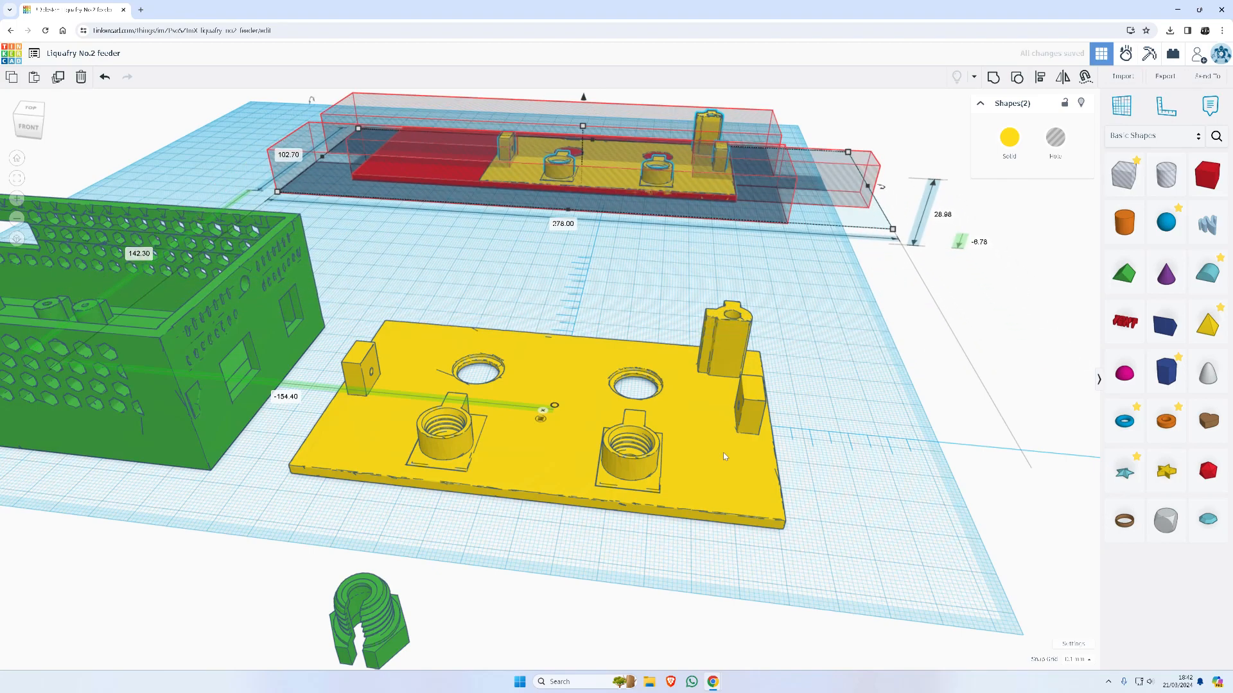
Group the front yellow plate with its Feed/Unfeed inlay hole and deselect the result
left_click_drag(509, 296, 732, 516)
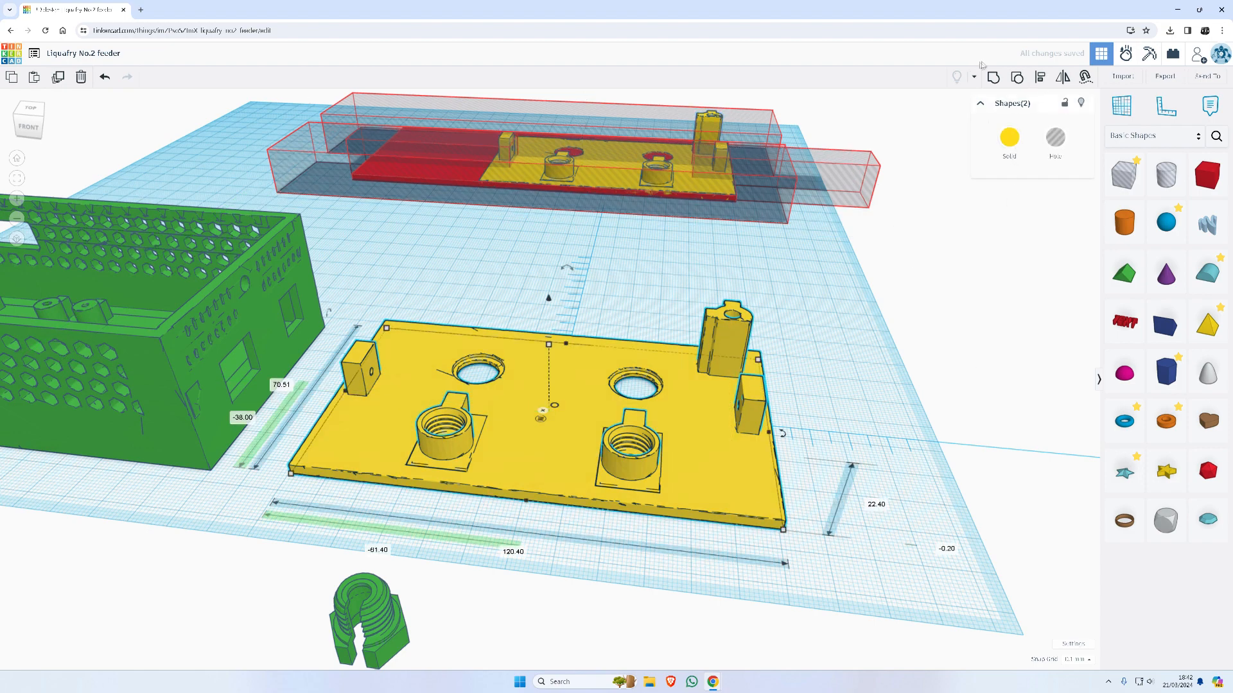
left_click(995, 78)
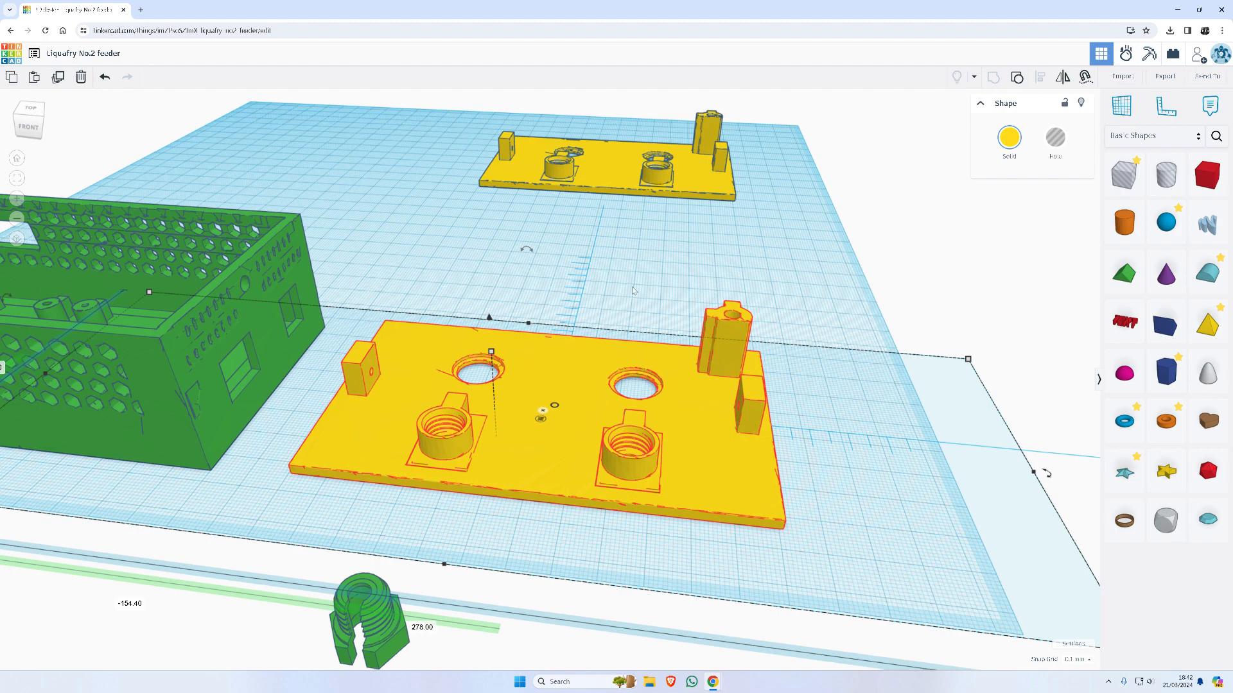
left_click(631, 286)
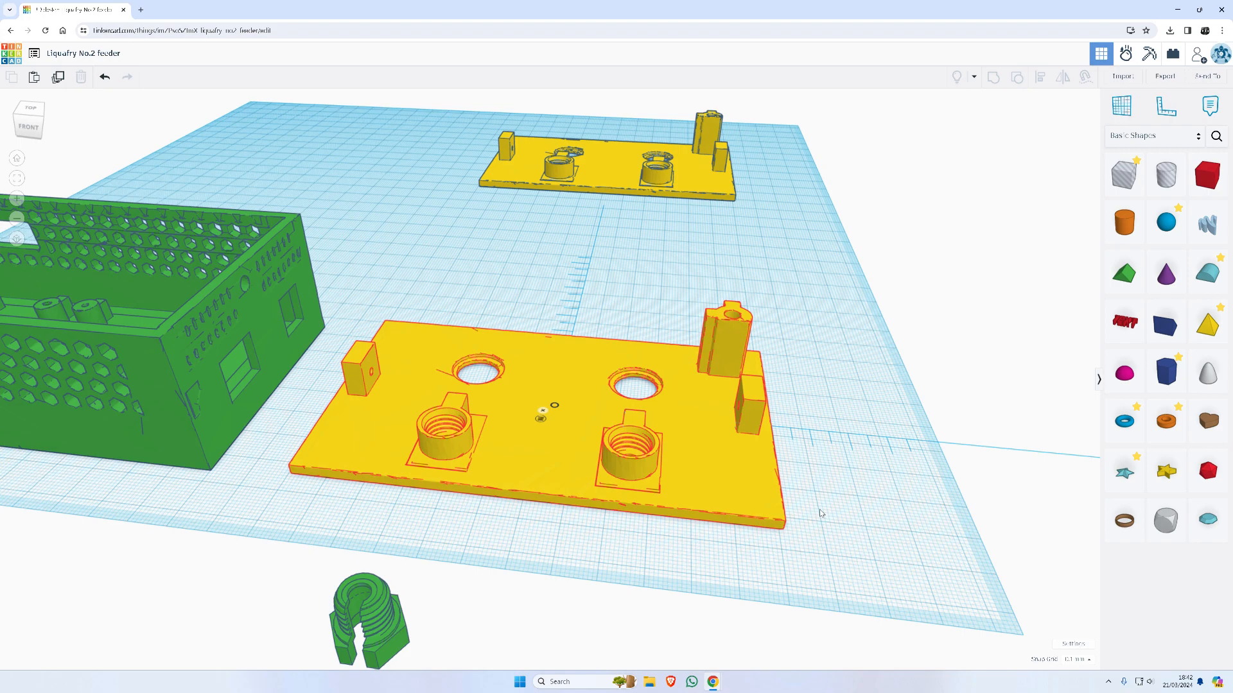
Turn the front yellow plate upside down so that its Feed/Unfeed lettering faces up
left_click(585, 369)
scroll(586, 373, "up", 1)
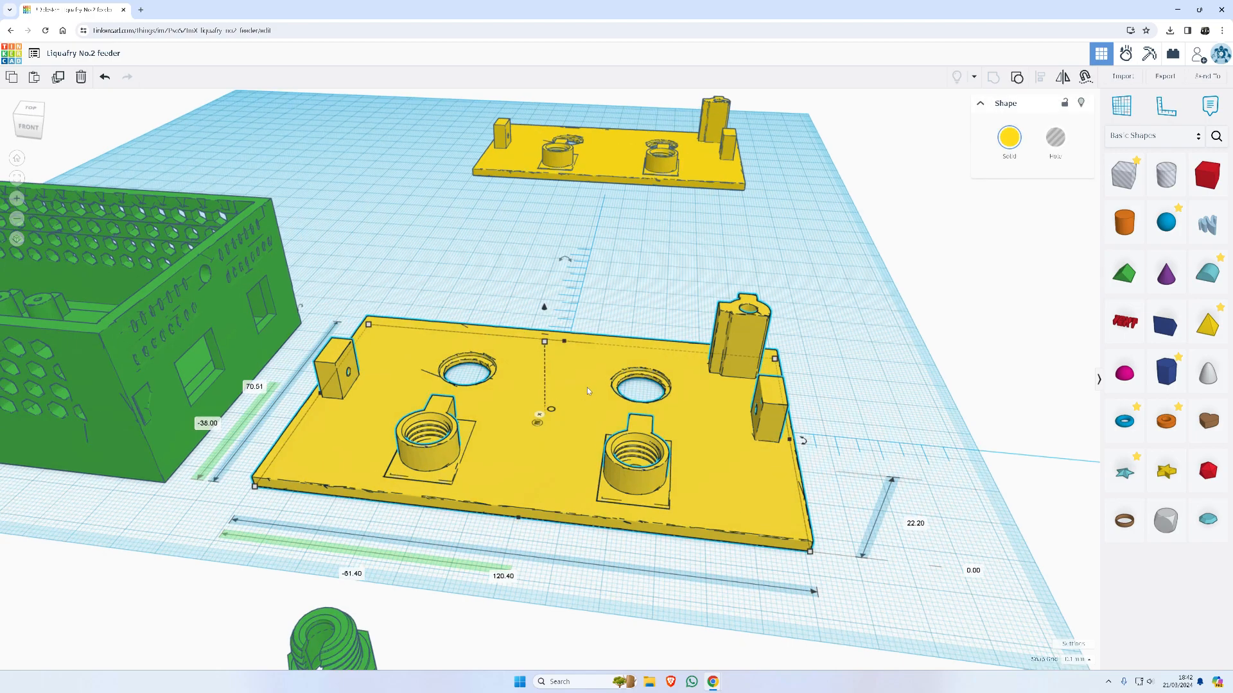
scroll(597, 376, "down", 3)
scroll(552, 291, "up", 3)
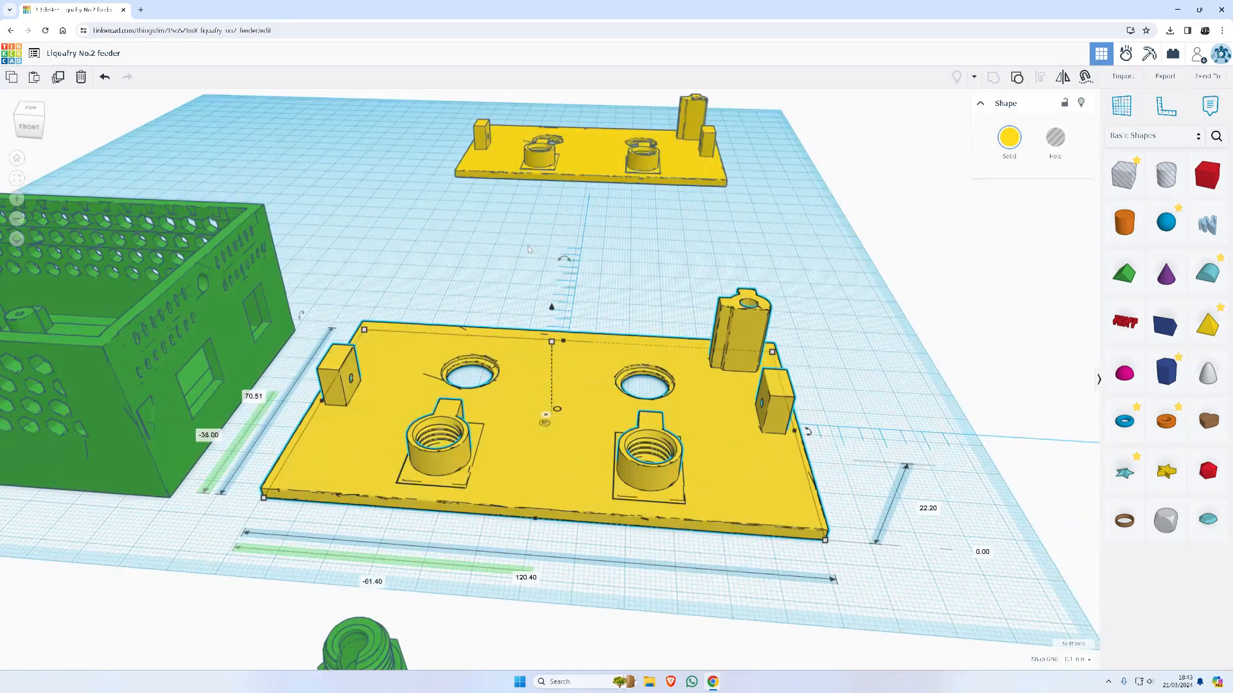
left_click_drag(570, 261, 825, 294)
left_click_drag(903, 426, 565, 514)
left_click_drag(694, 687, 693, 684)
Examine the Unfeed, Feed and Reset lettering on the flipped plate, and undo the flip
right_click_drag(578, 559, 414, 490)
scroll(462, 404, "up", 5)
right_click_drag(536, 340, 537, 558)
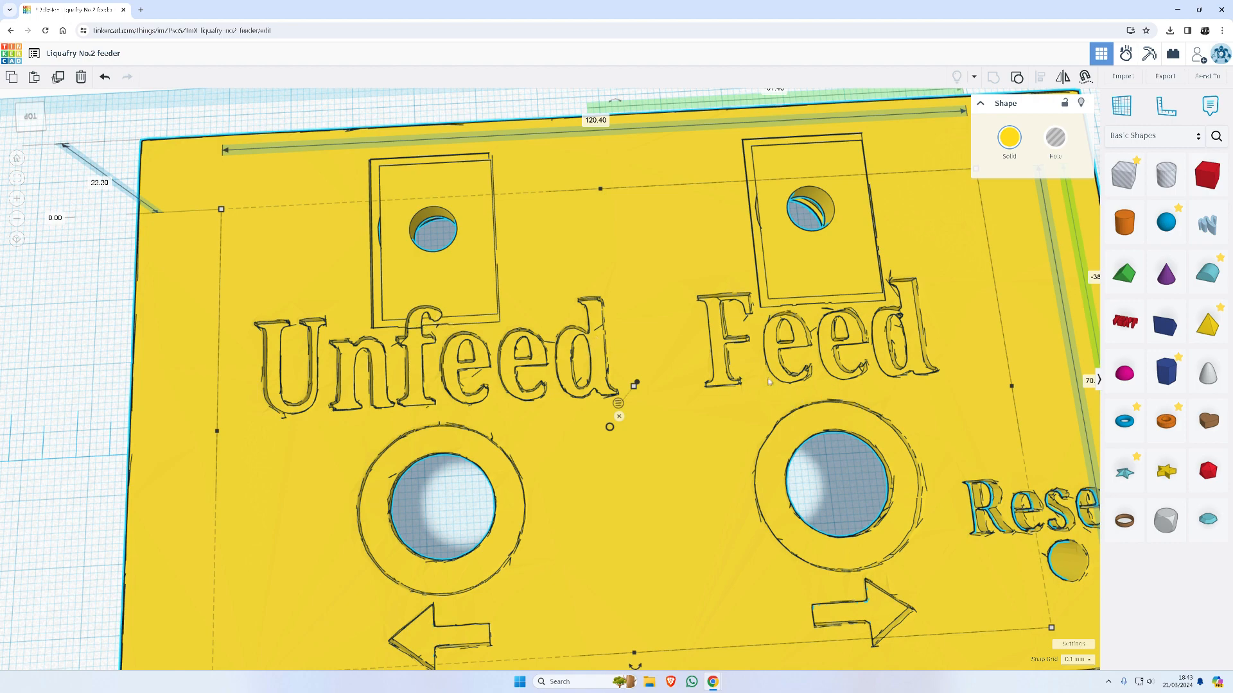
scroll(769, 381, "down", 2)
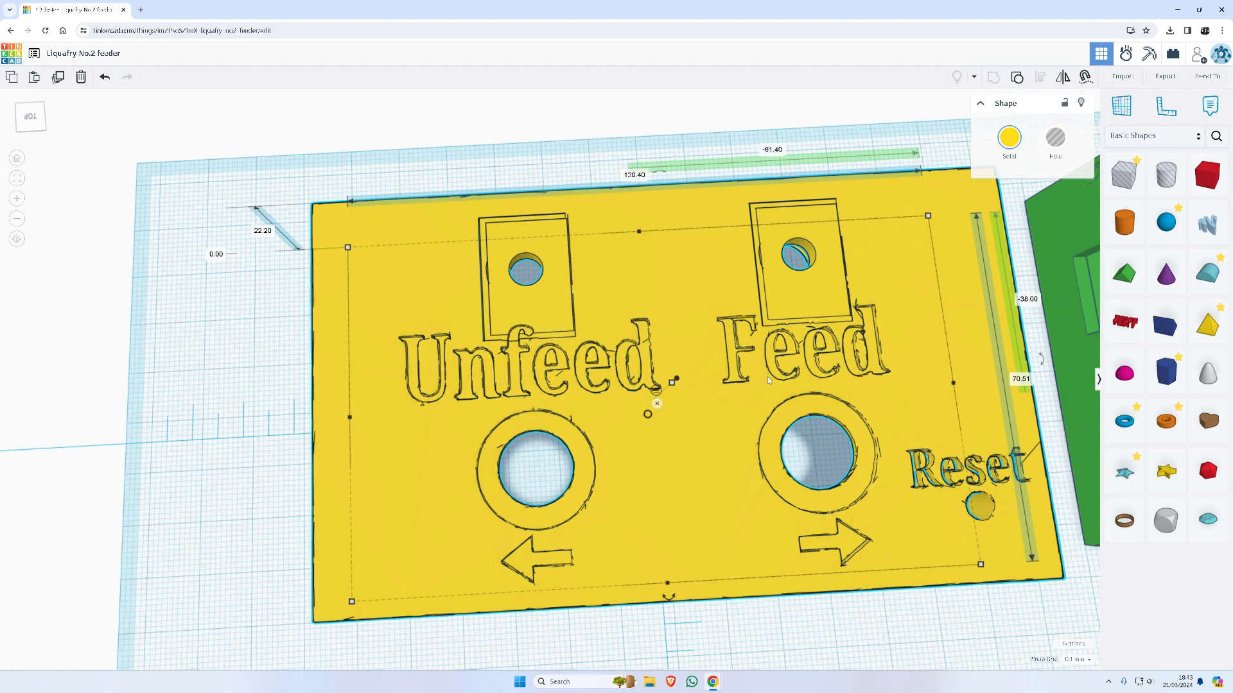
scroll(770, 379, "up", 1)
right_click_drag(798, 368, 1224, 309)
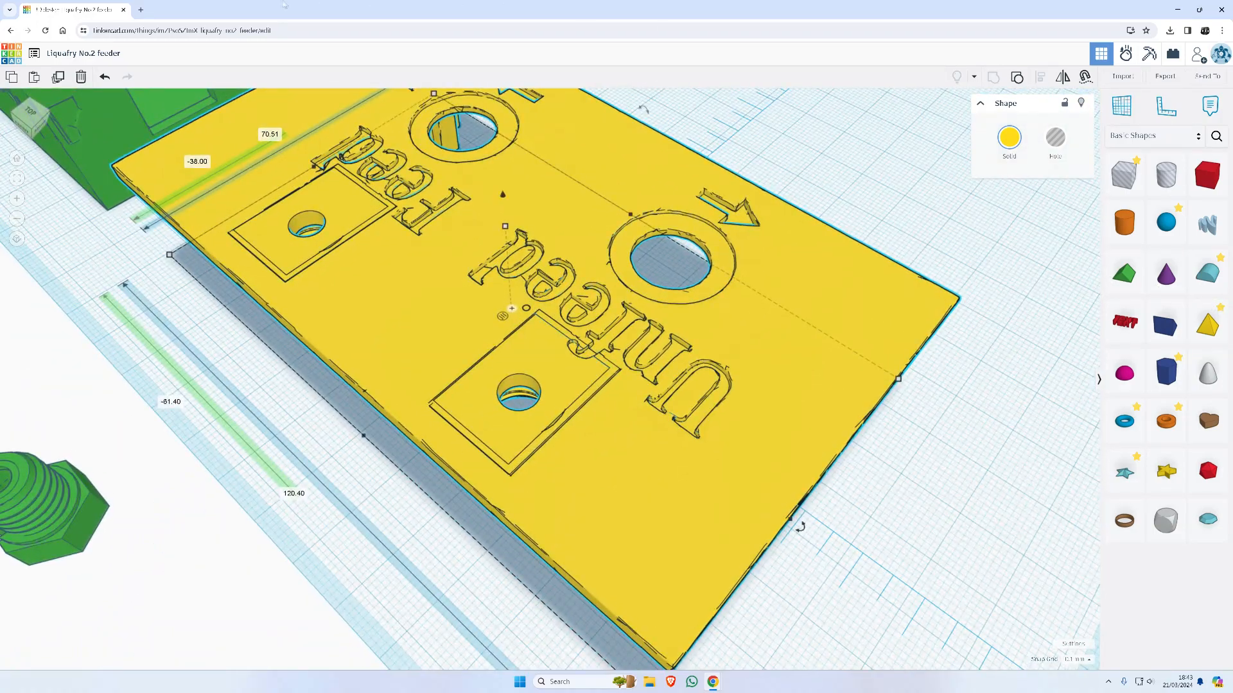
left_click(106, 78)
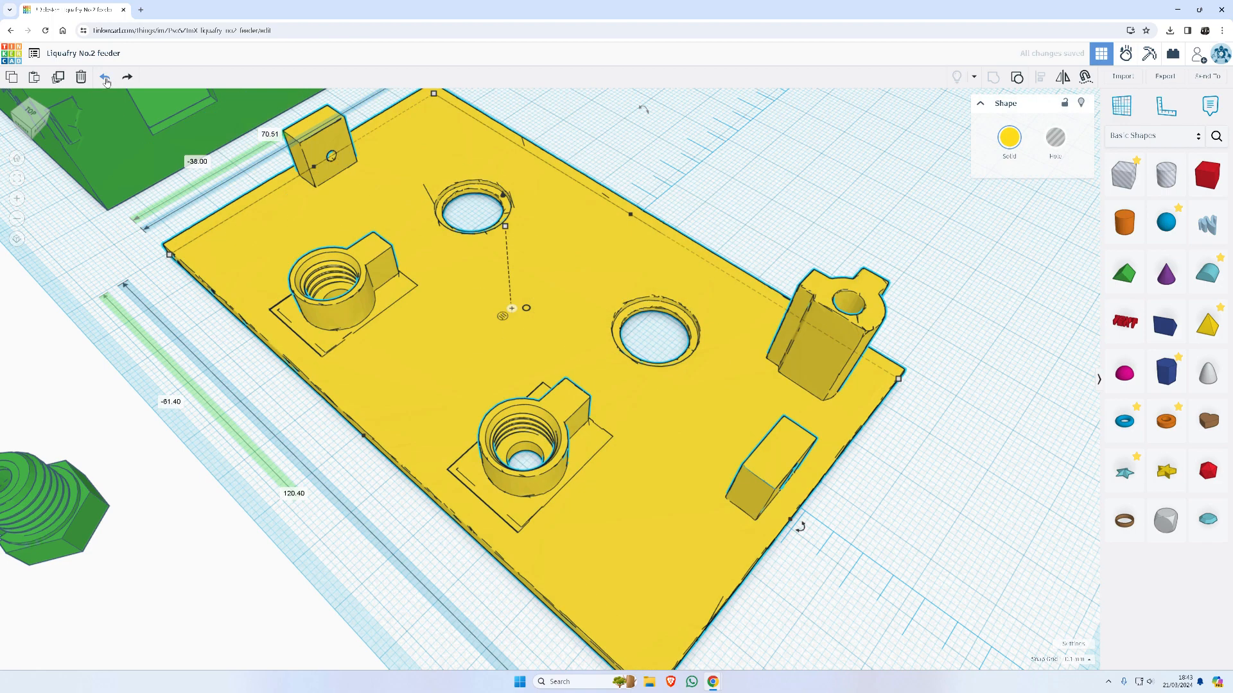
Place a solid box in front of the plate, narrow it to 3.5 mm and flatten it to 1.7 mm high
right_click_drag(326, 190, 720, 244)
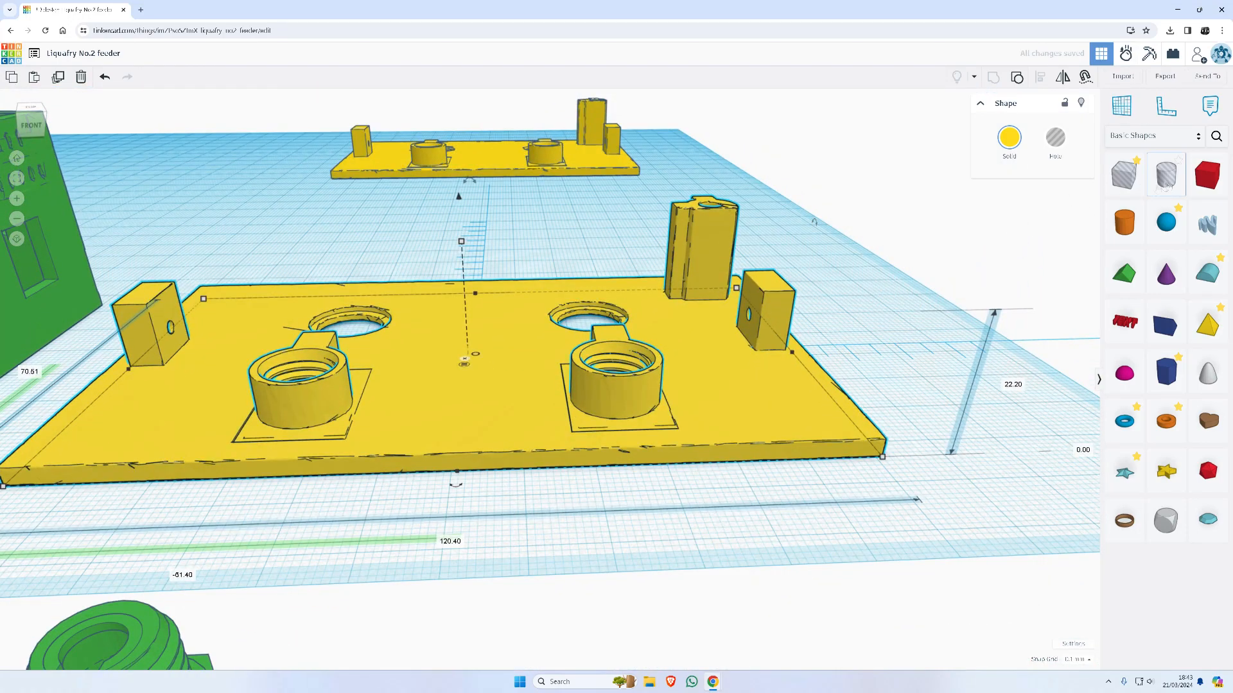
left_click_drag(1203, 194, 642, 550)
left_click_drag(731, 550, 588, 541)
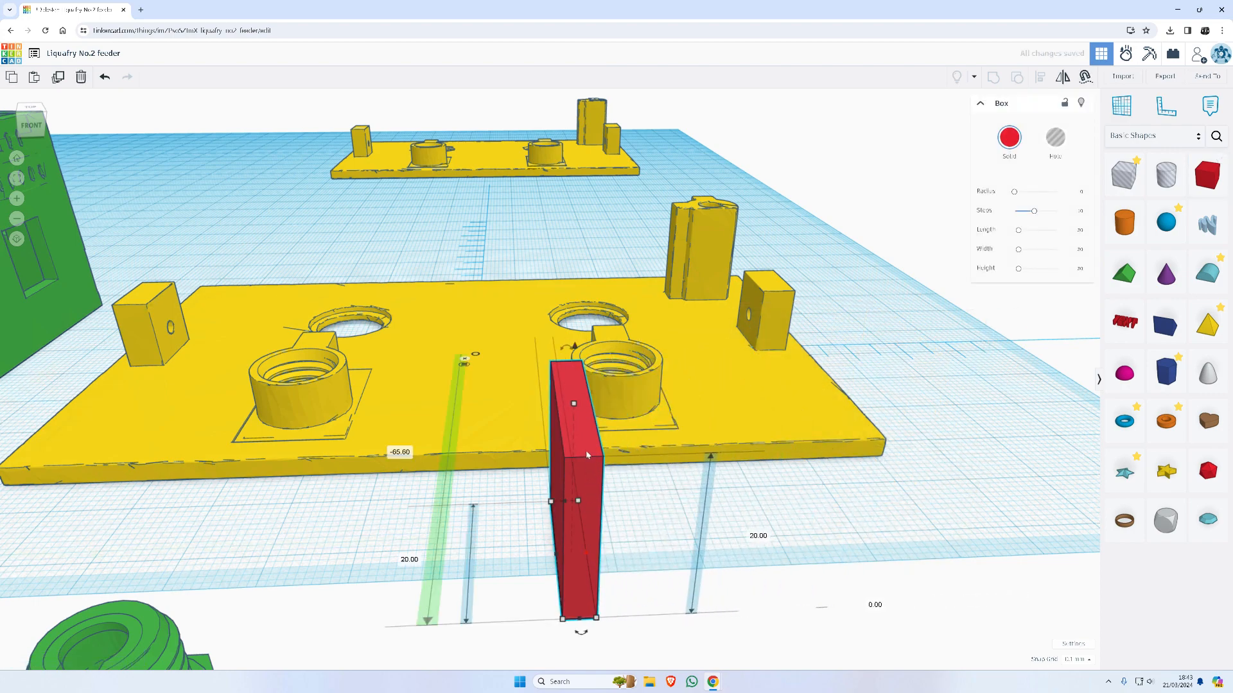
left_click_drag(576, 411, 568, 544)
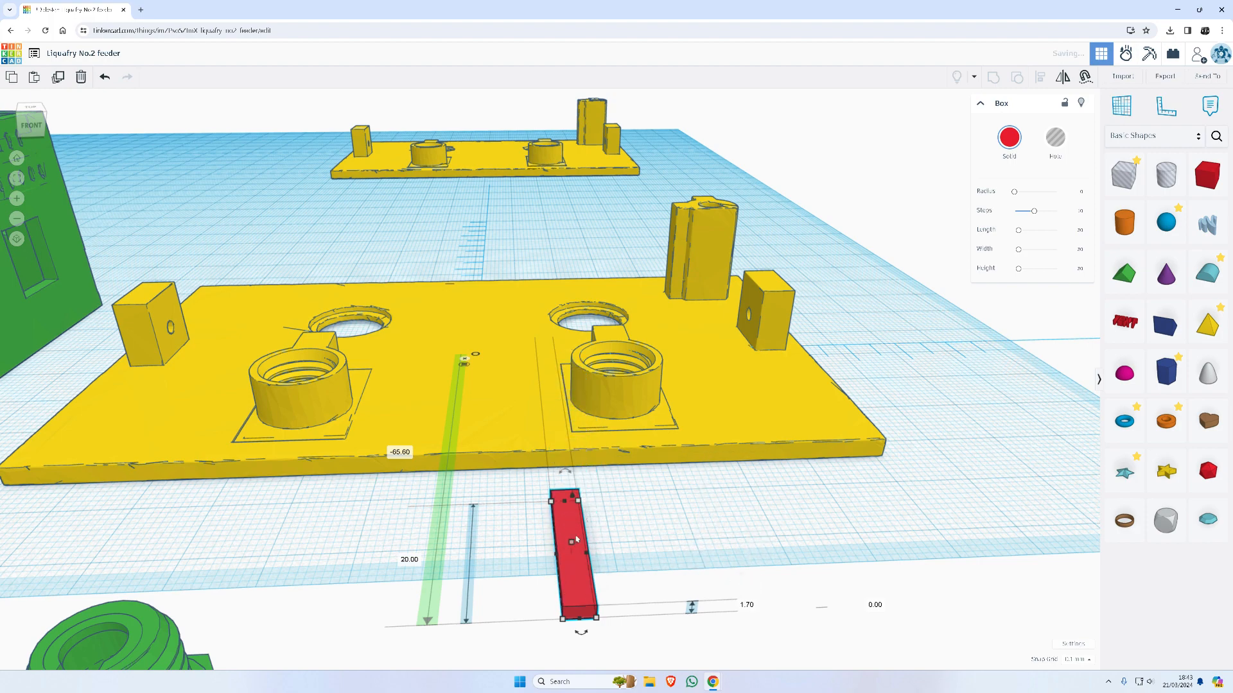
Move the flat red box into the plate, along the inner side edge of the Feed threaded block's base
key("shift+Up")
key("shift+Up")
key("shift+Up")
key("shift+Up")
key("shift+Up")
key("shift+Up")
key("shift+Up")
key("shift+Up")
key("shift+Up")
key("shift+Up")
key("shift+Up")
key("shift+Up")
key("shift+Up")
key("shift+Up")
key("shift+Up")
key("shift+Up")
key("shift+Up")
key("shift+Up")
key("shift+Up")
key("shift+Up")
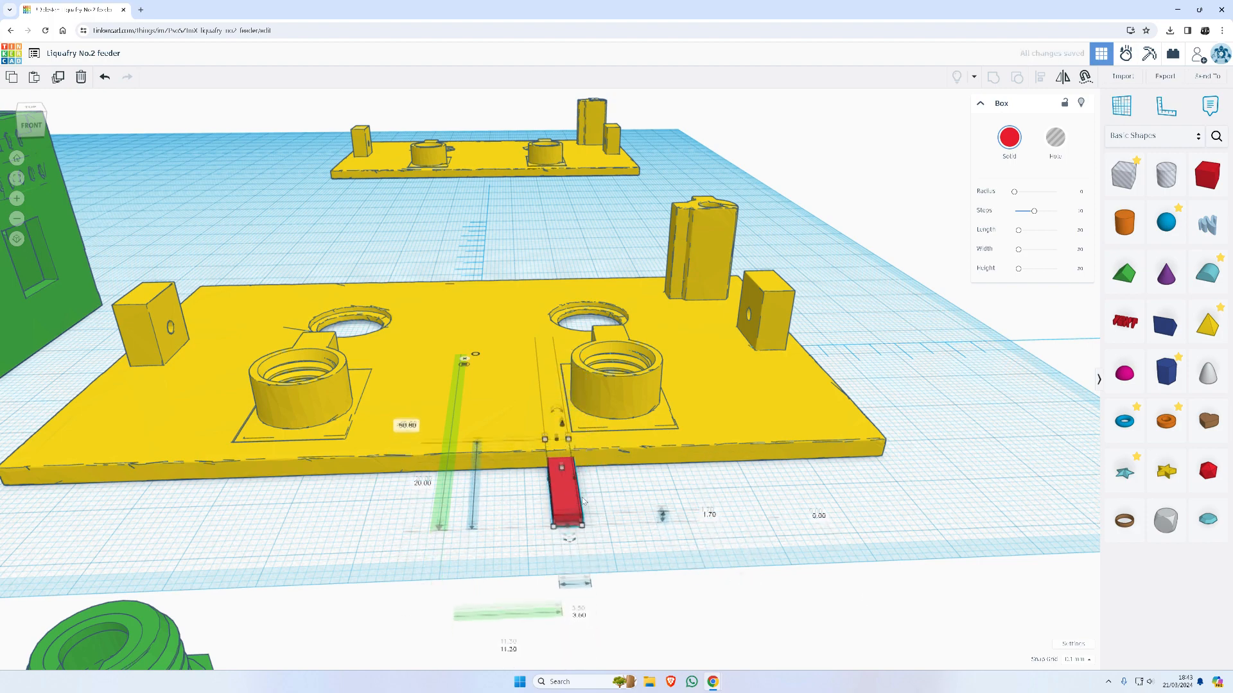
key("shift+Up")
key("shift+Up")
key("shift+Up")
key("shift+Up")
key("shift+Up")
key("shift+Up")
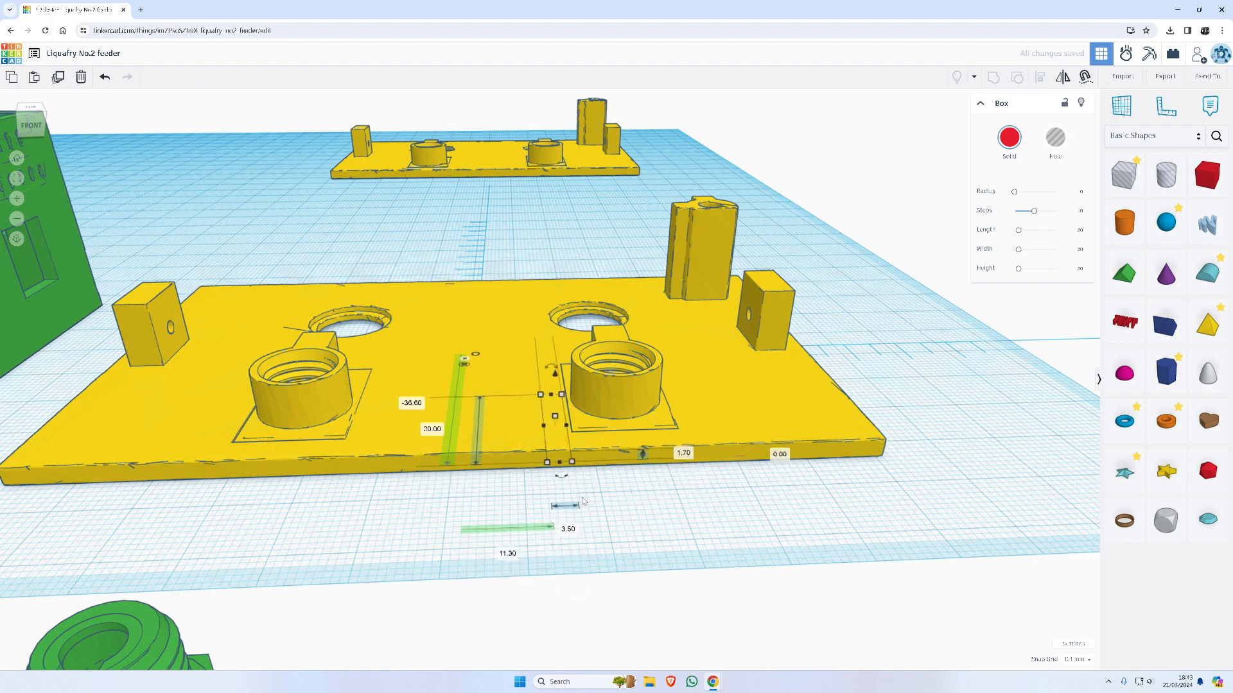
key("shift+Right")
key("shift+Right")
key("shift+Right")
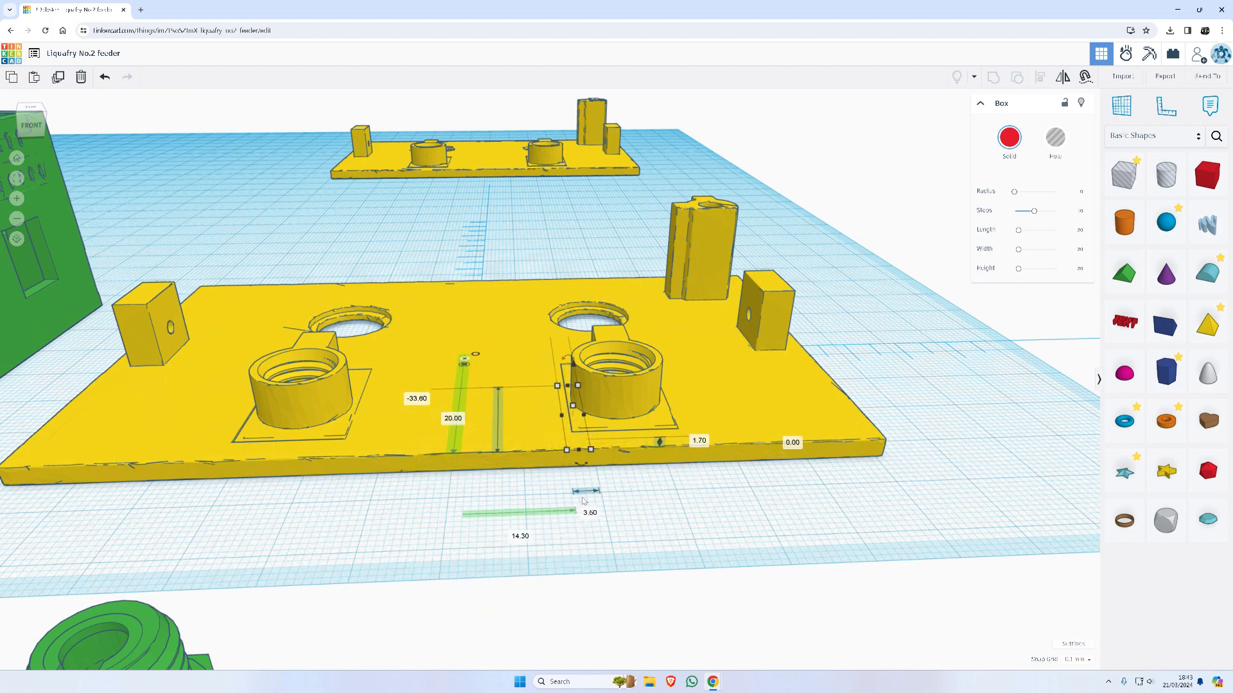
Duplicate the red box and shift the copy across the plate to the outer side of the Unfeed threaded block's base
key("shift+Left")
key("shift+Left")
key("shift+Left")
key("shift+Left")
key("shift+Left")
key("shift+Left")
key("shift+Left")
key("shift+Left")
key("shift+Left")
key("shift+Left")
key("shift+Left")
key("shift+Left")
key("shift+Left")
key("shift+Left")
key("shift+Left")
key("shift+Left")
key("shift+Left")
key("shift+Left")
key("shift+Left")
key("shift+Left")
key("shift+Left")
key("shift+Left")
key("shift+Left")
key("shift+Left")
key("shift+Left")
key("shift+Left")
key("shift+Left")
key("shift+Left")
key("shift+Left")
key("shift+Left")
key("shift+Left")
key("shift+Left")
key("shift+Left")
key("shift+Left")
key("shift+Left")
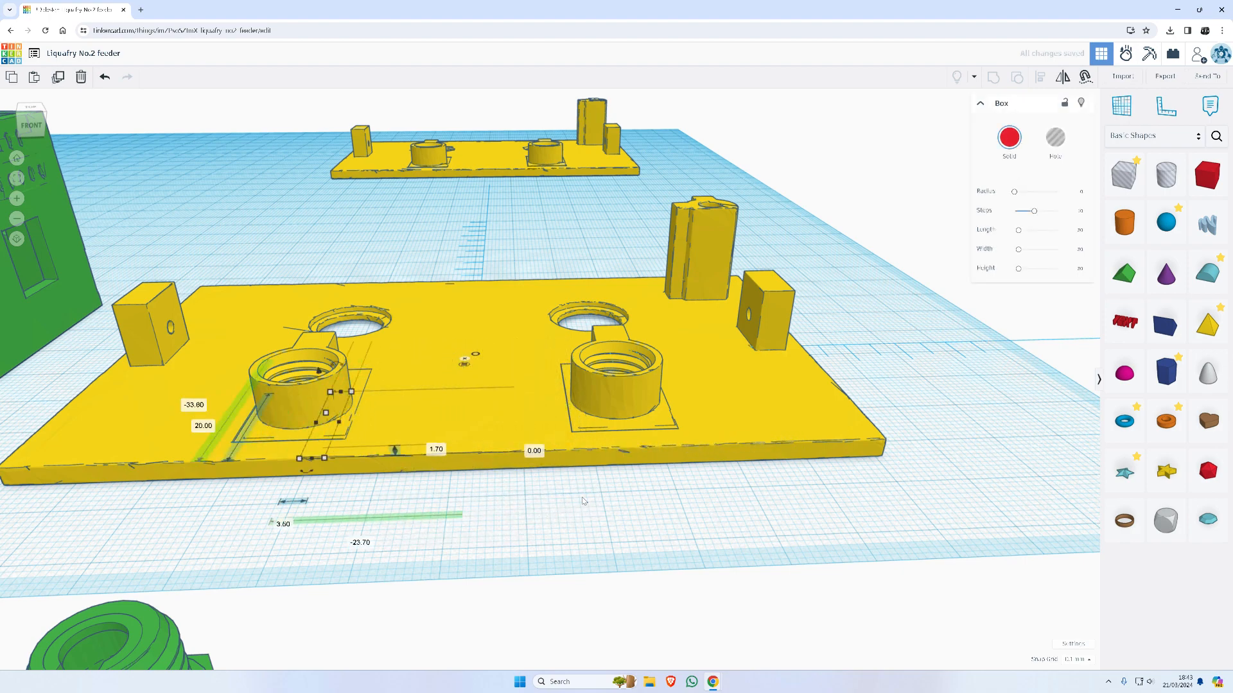
key("shift+Right")
key("shift+Left")
key("shift+Left")
key("shift+Left")
key("shift+Left")
key("shift+Left")
key("shift+Left")
key("shift+Left")
key("shift+Left")
key("shift+Left")
key("shift+Left")
key("shift+Left")
key("shift+Left")
key("shift+Left")
Fine-tune the copied box's position so it covers the side edge gap of the Unfeed block, checking from below
key("Left")
key("Left")
key("Up")
key("Up")
key("Up")
key("Up")
key("Up")
key("Up")
key("Up")
key("Up")
key("Up")
key("Up")
key("Up")
key("Up")
key("Up")
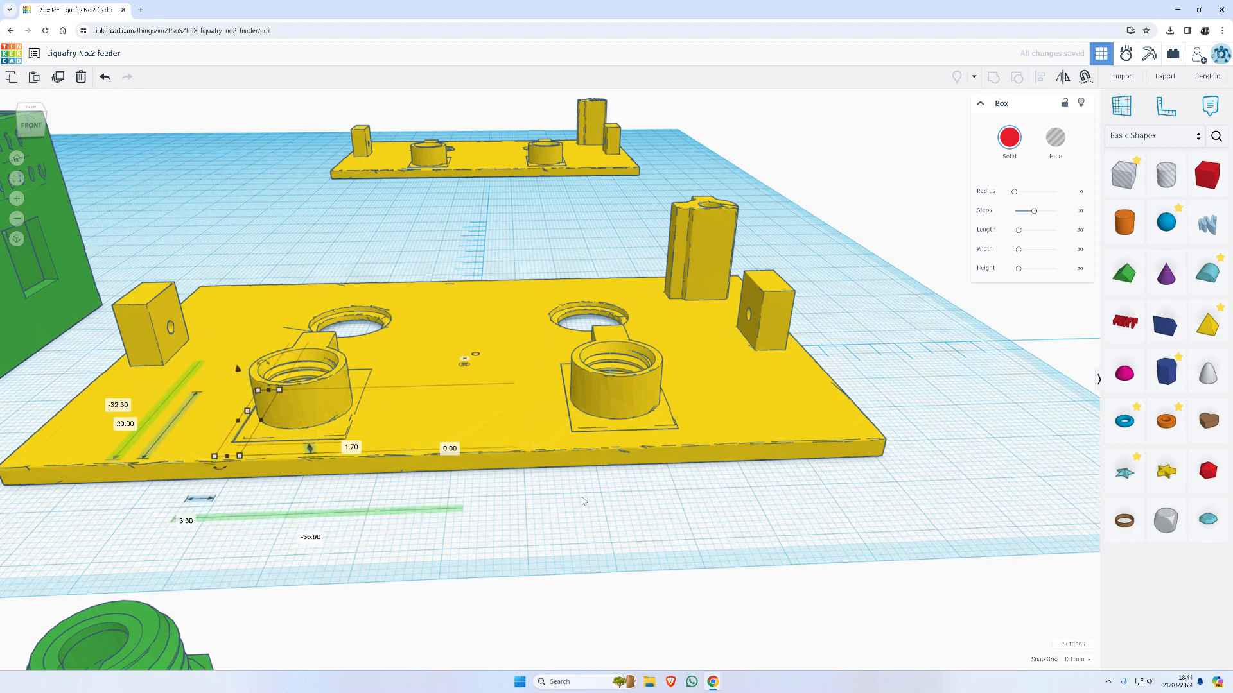
right_click_drag(581, 497, 696, 325)
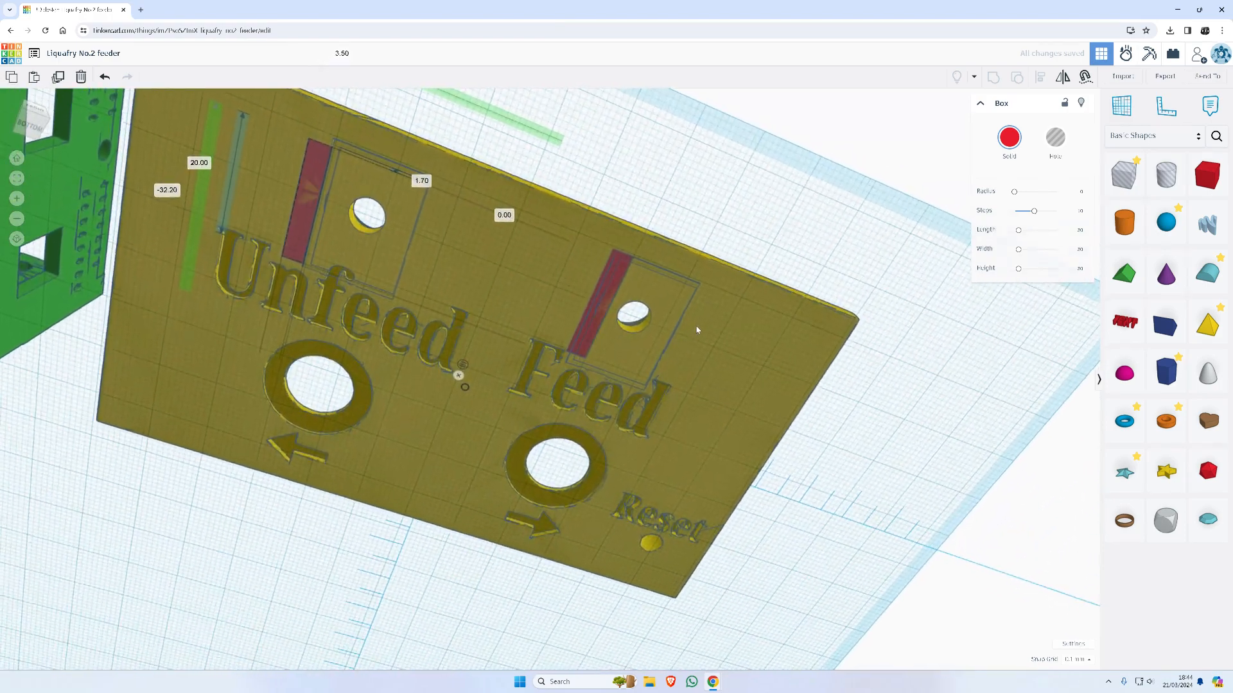
right_click_drag(698, 330, 743, 328)
key("shift+Right")
key("shift+Right")
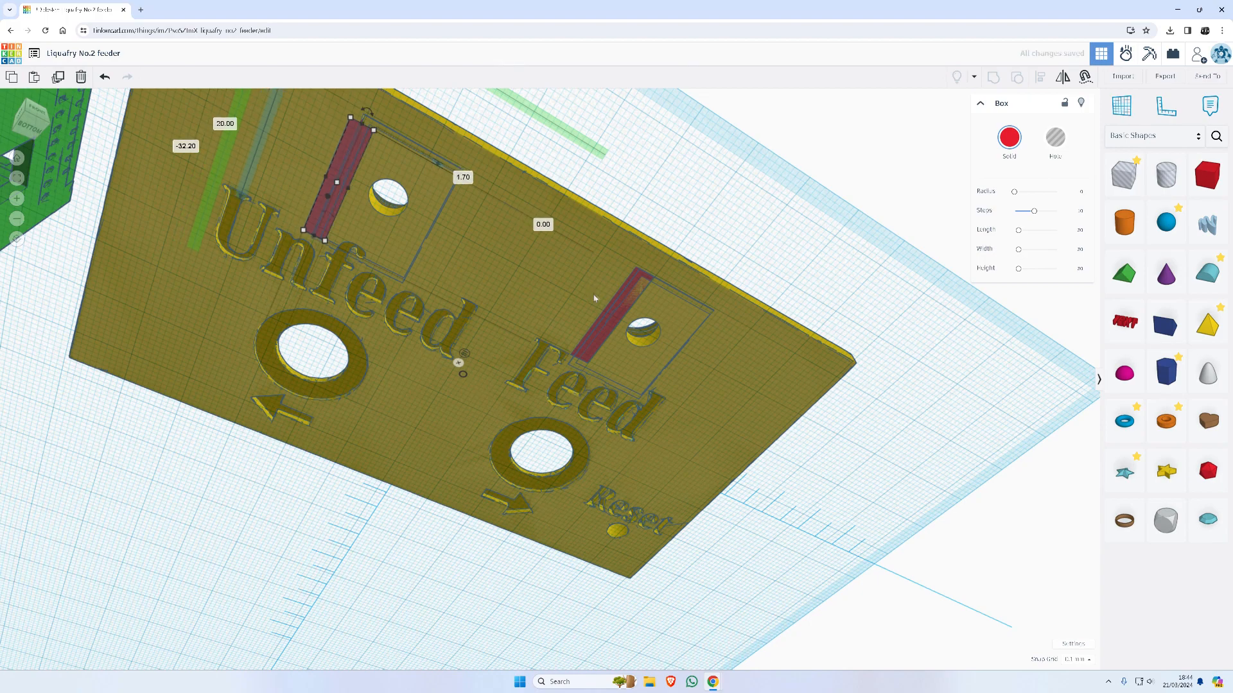
Compare both red boxes from the underside and lengthen the Unfeed box to about 23.6 mm along the block's edge
left_click(622, 302)
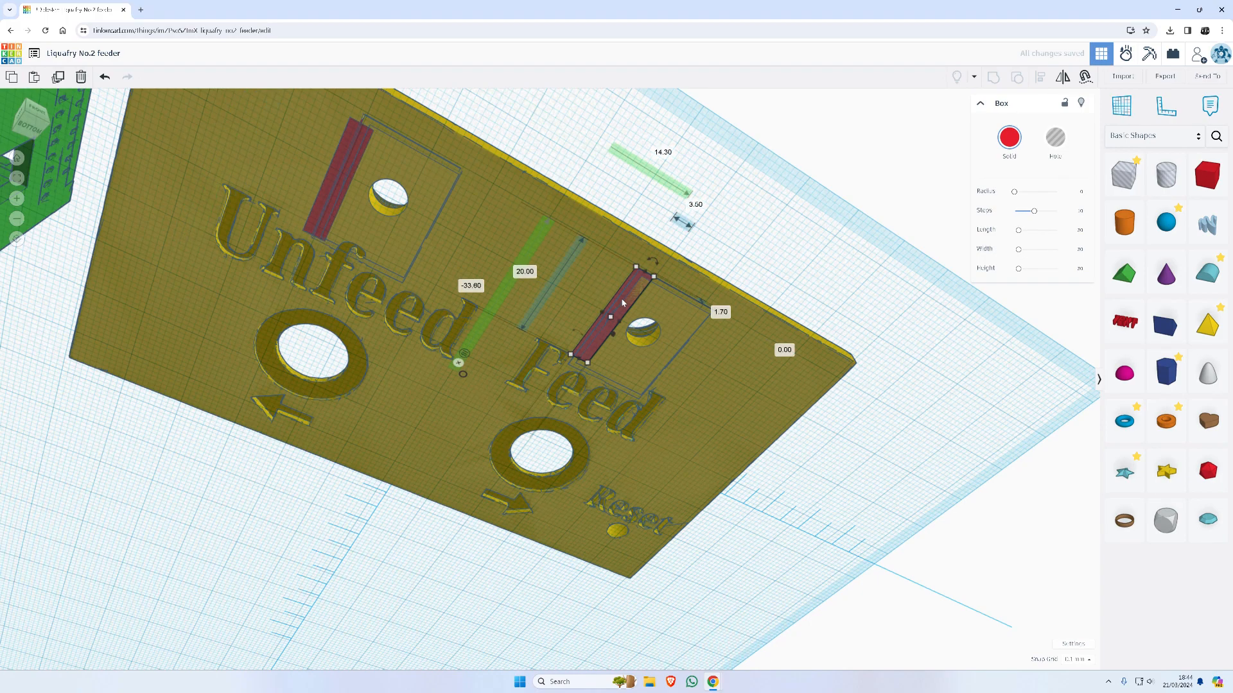
key("f")
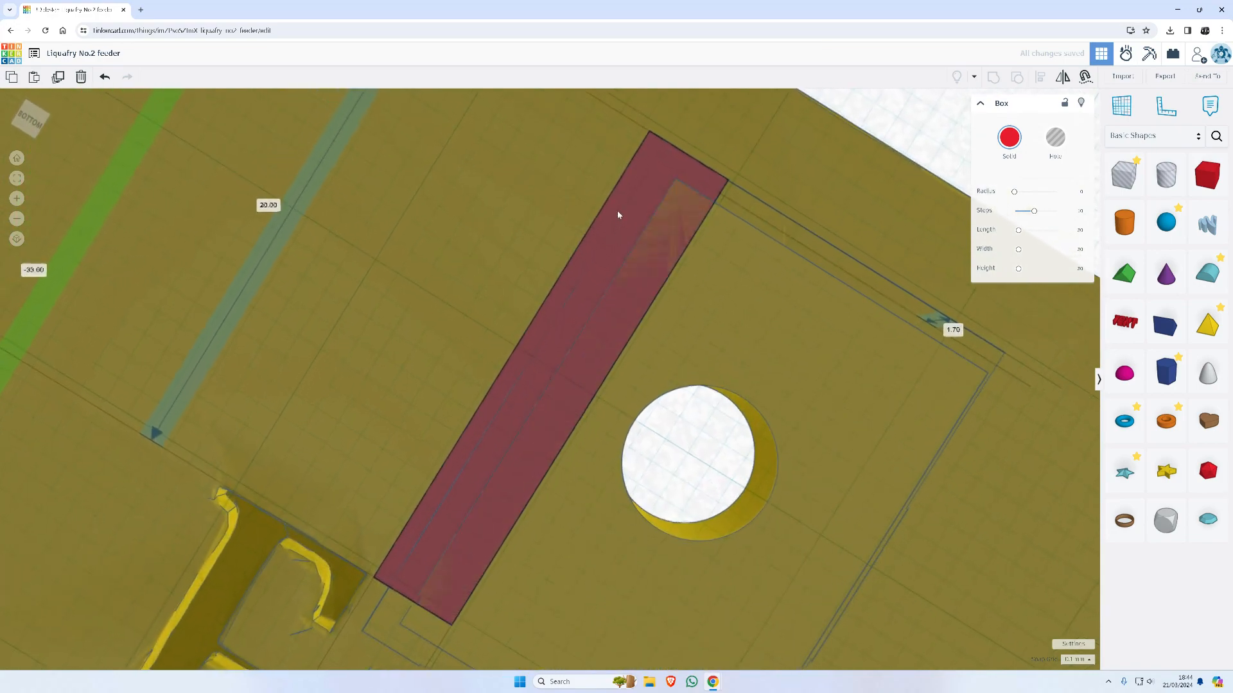
right_click_drag(619, 196, 336, 275)
scroll(294, 286, "down", 5)
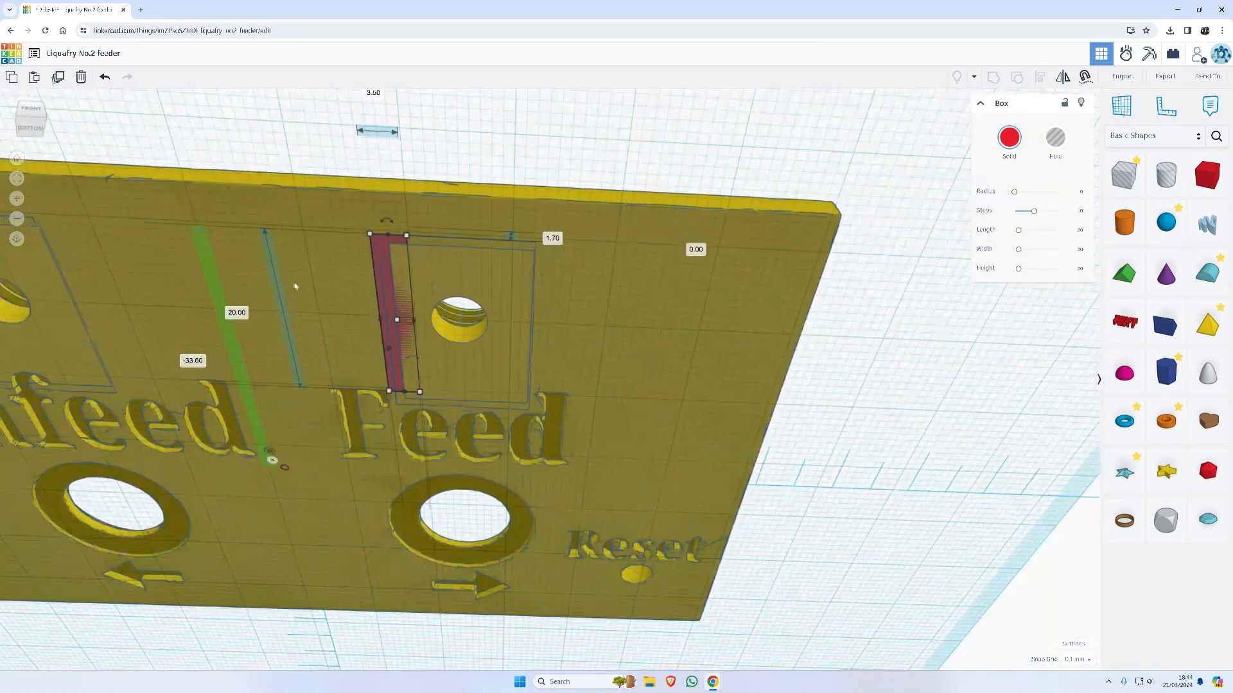
left_click(148, 289)
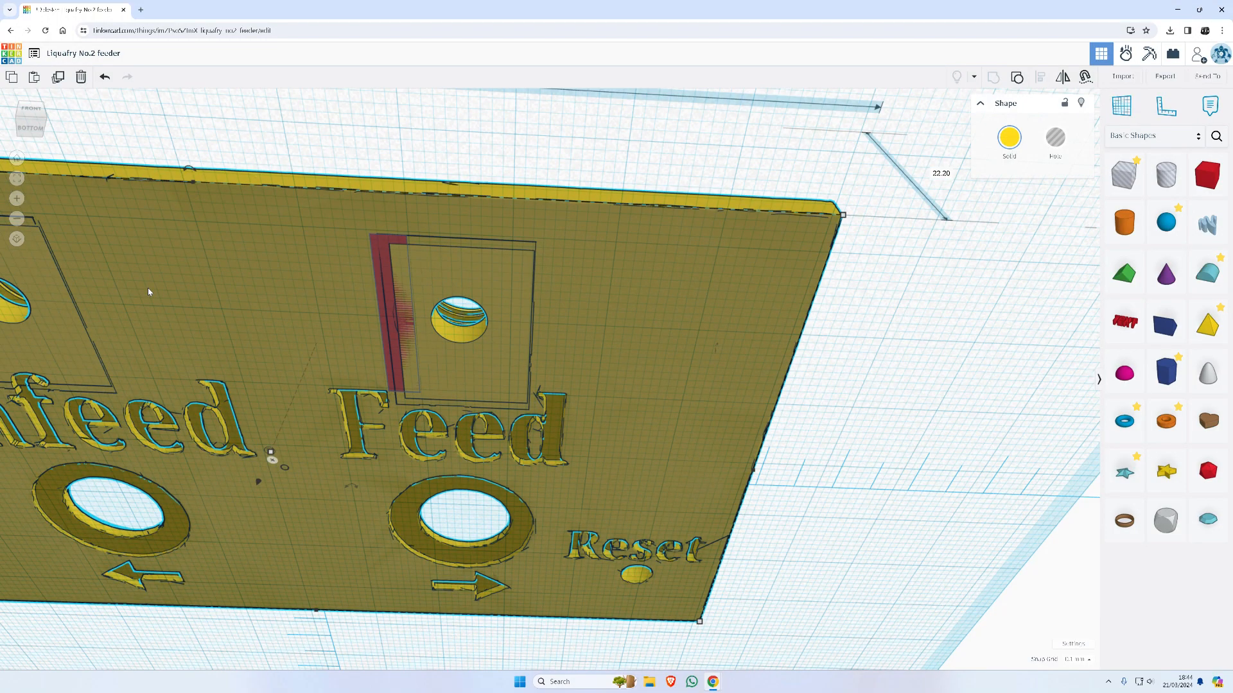
key("f")
scroll(344, 363, "up", 5)
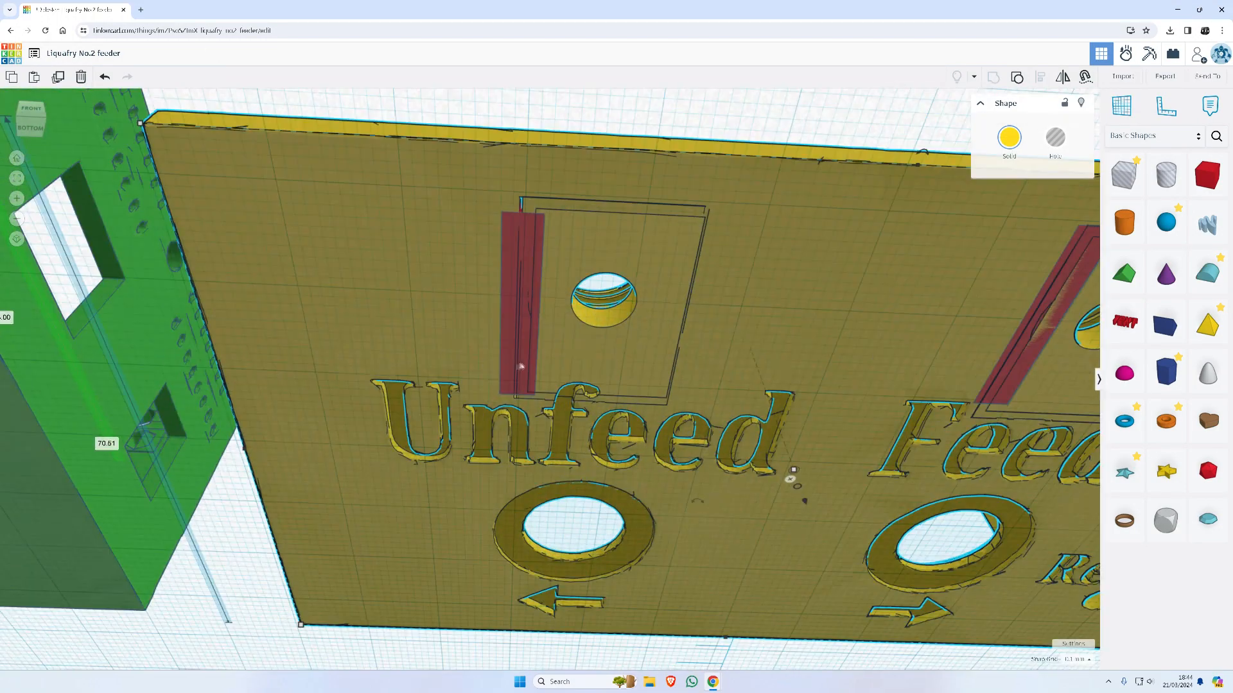
left_click(514, 341)
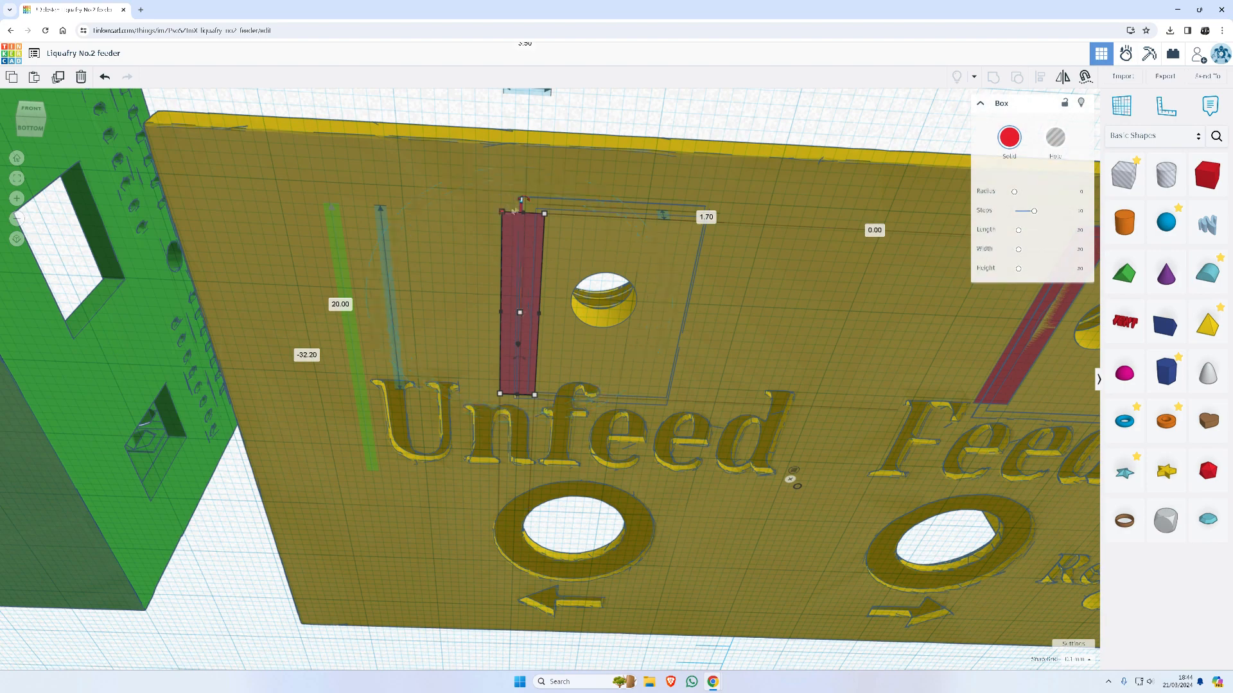
left_click_drag(520, 218, 522, 191)
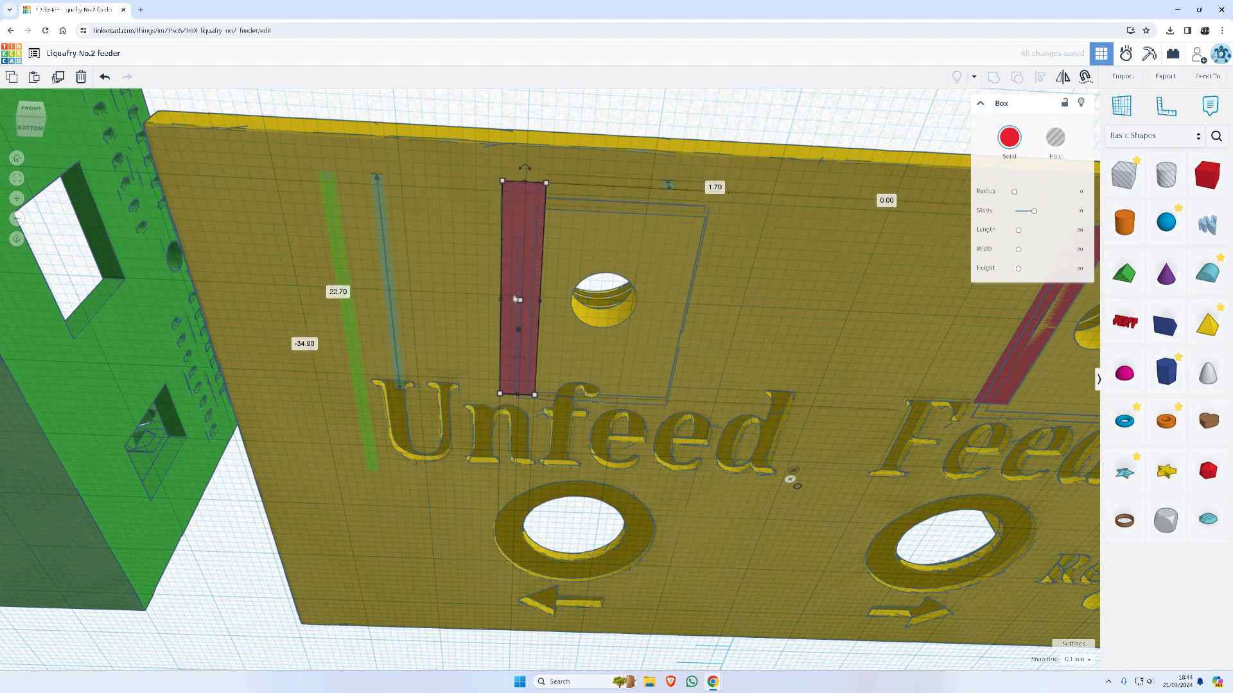
key("Down")
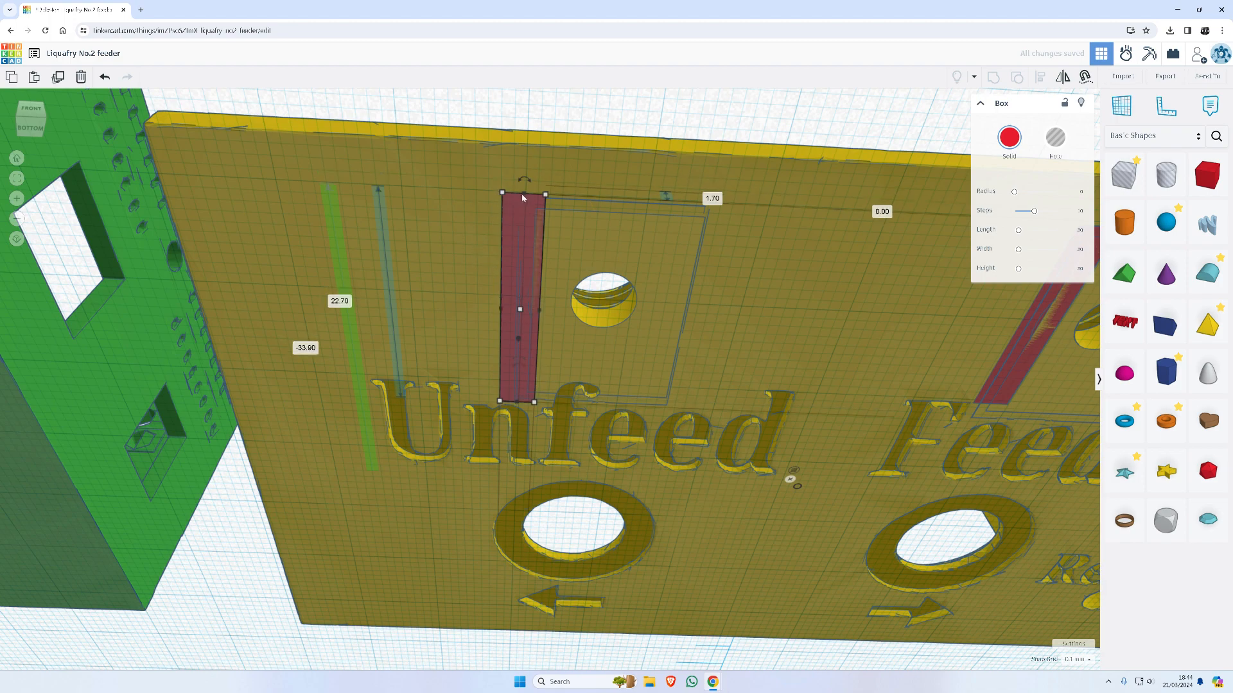
left_click_drag(530, 192, 519, 182)
Raise the Unfeed filler box's height to 3 mm and extend its length to about 24.2 mm
right_click_drag(634, 278, 637, 429)
right_click_drag(412, 285, 333, 363)
scroll(333, 363, "up", 3)
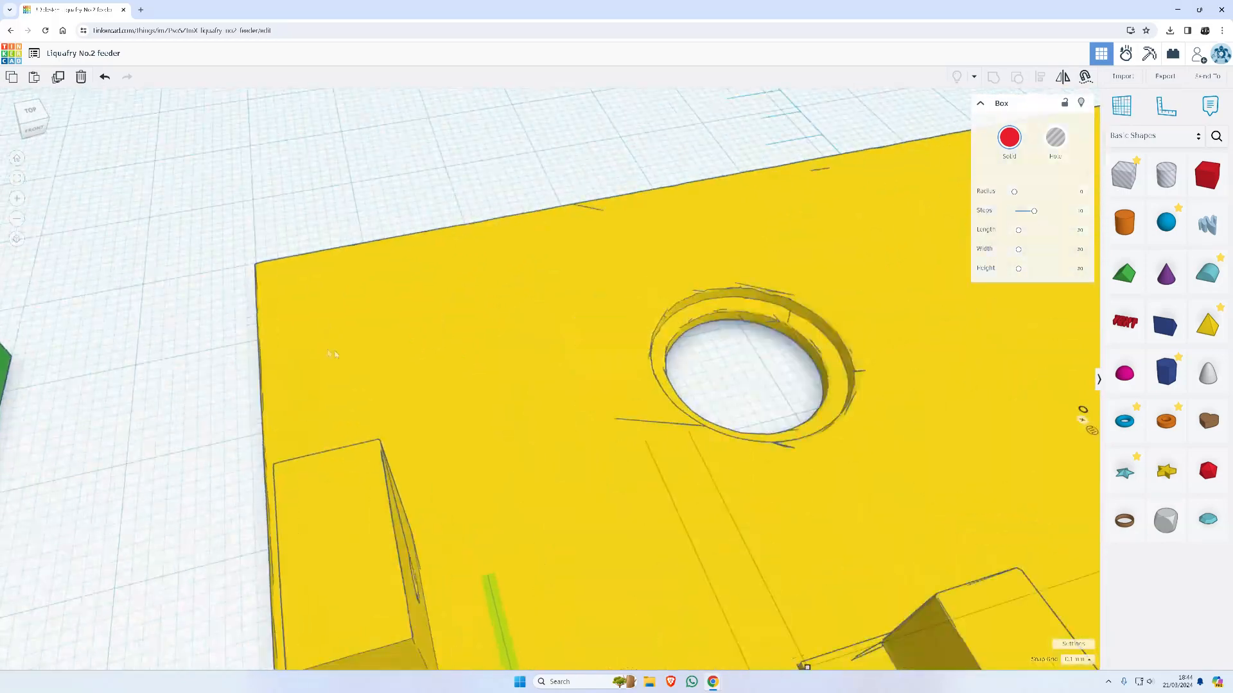
scroll(521, 391, "up", 5)
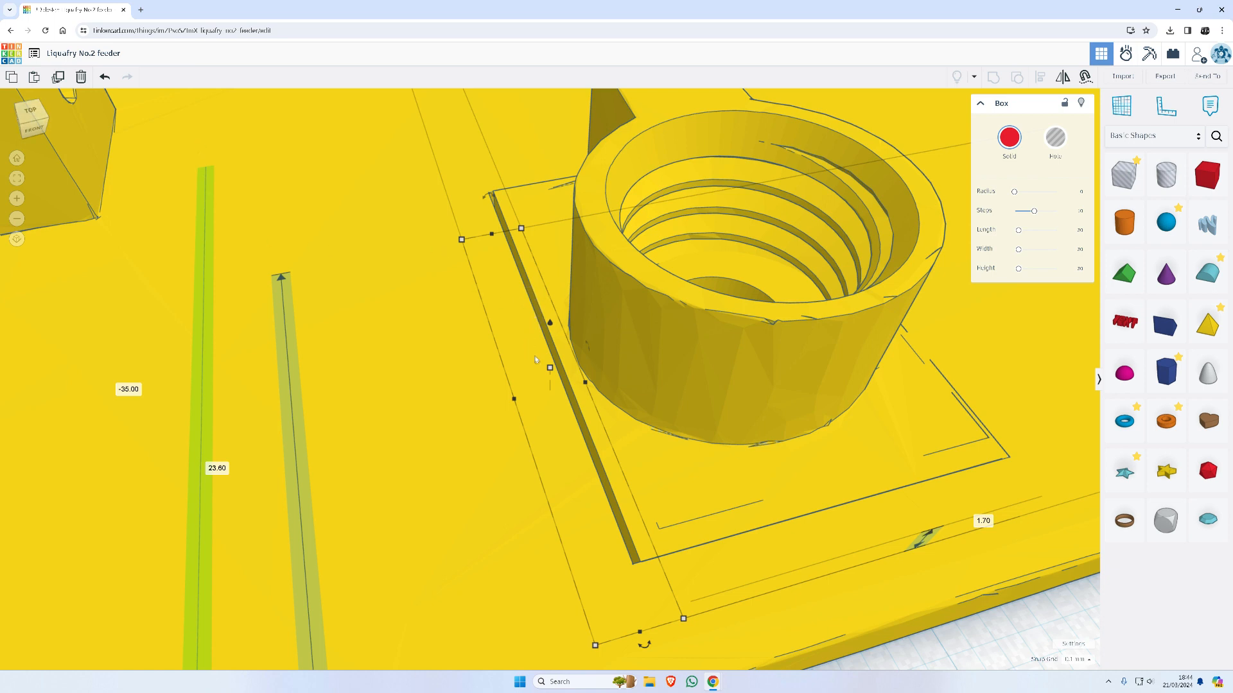
left_click_drag(550, 370, 556, 351)
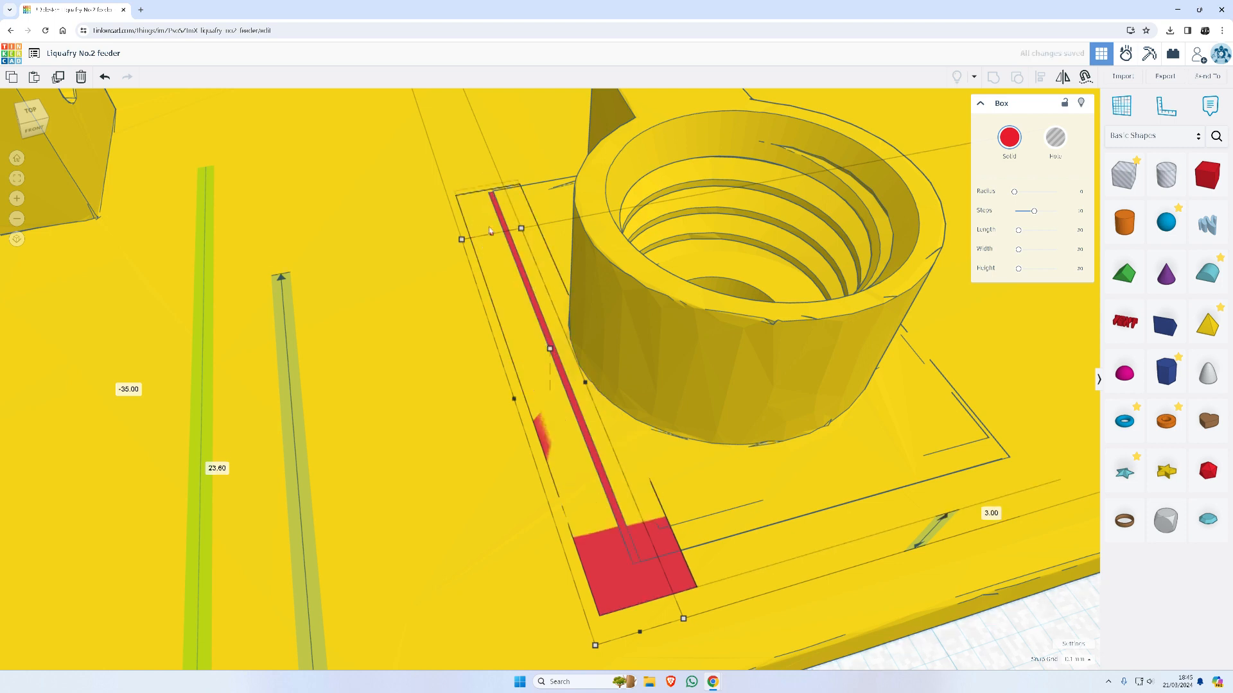
left_click_drag(489, 236, 491, 231)
Select the yellow plate and undo its accidental shift
right_click_drag(908, 388, 479, 333)
scroll(526, 380, "down", 3)
scroll(526, 380, "down", 5)
right_click_drag(527, 380, 746, 461)
scroll(747, 459, "down", 5)
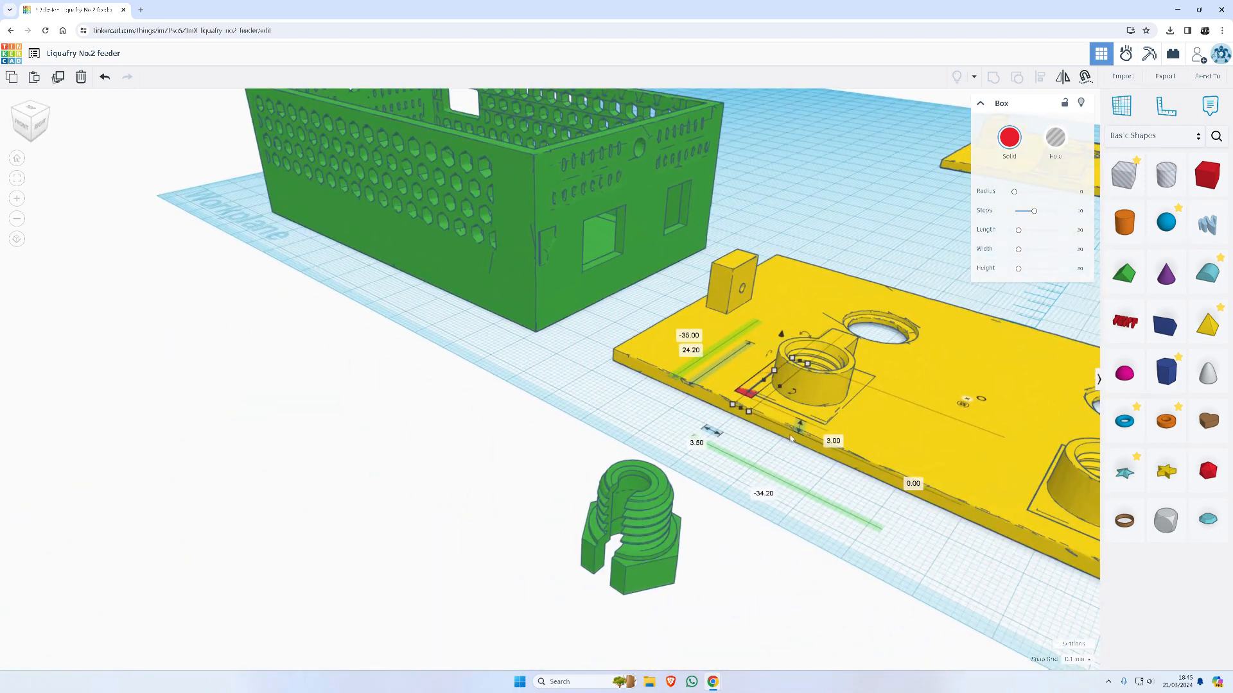
left_click(952, 458)
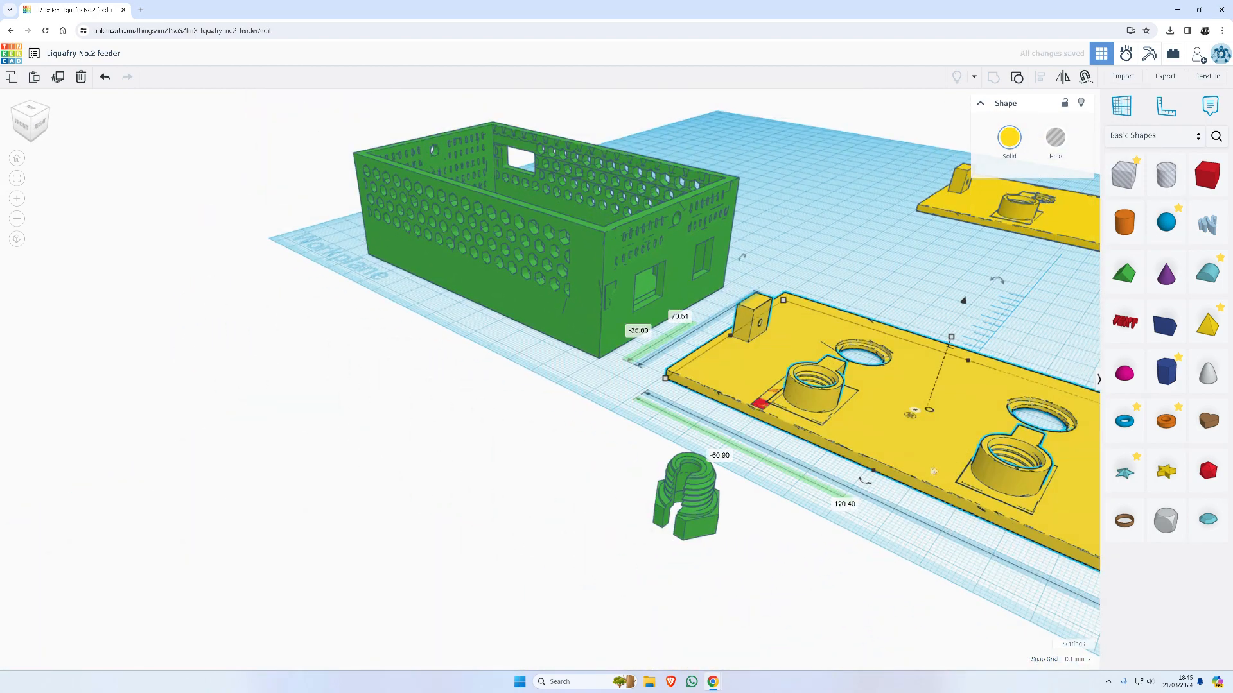
key("ctrl+z")
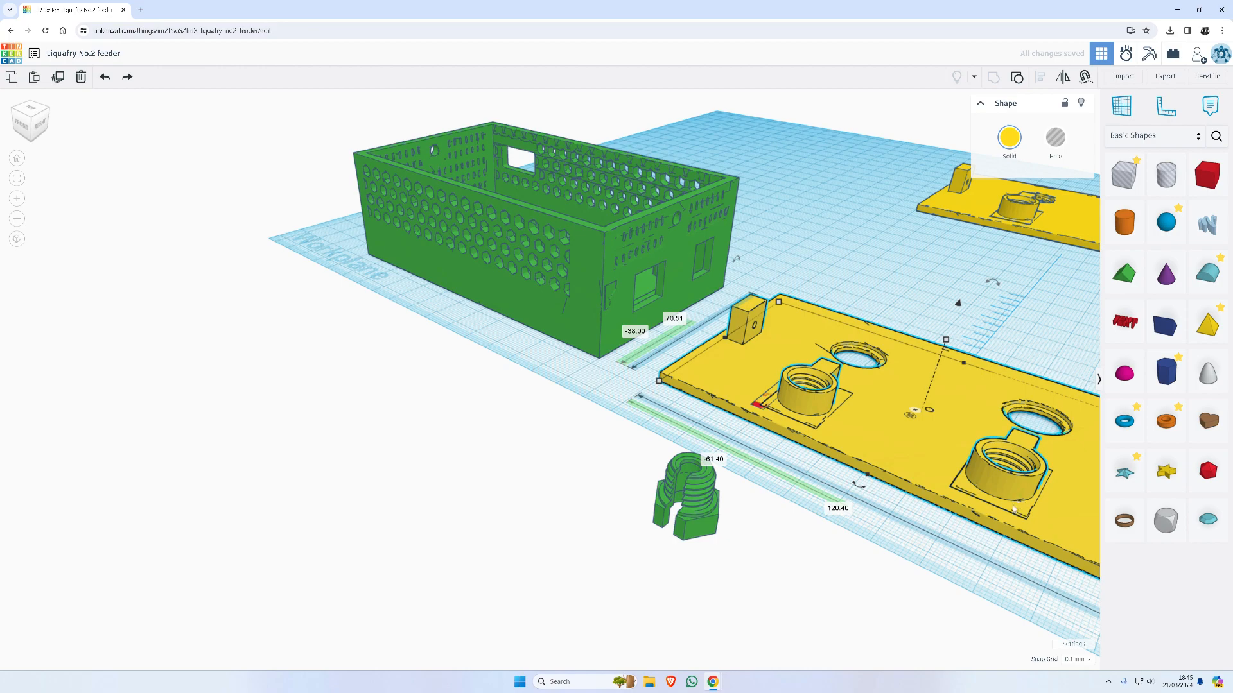
Raise the Feed block's red filler box to 3 mm high and lengthen it to 22.7 mm
middle_click_drag(1014, 508, 679, 449)
right_click_drag(520, 452, 660, 377)
scroll(587, 474, "up", 3)
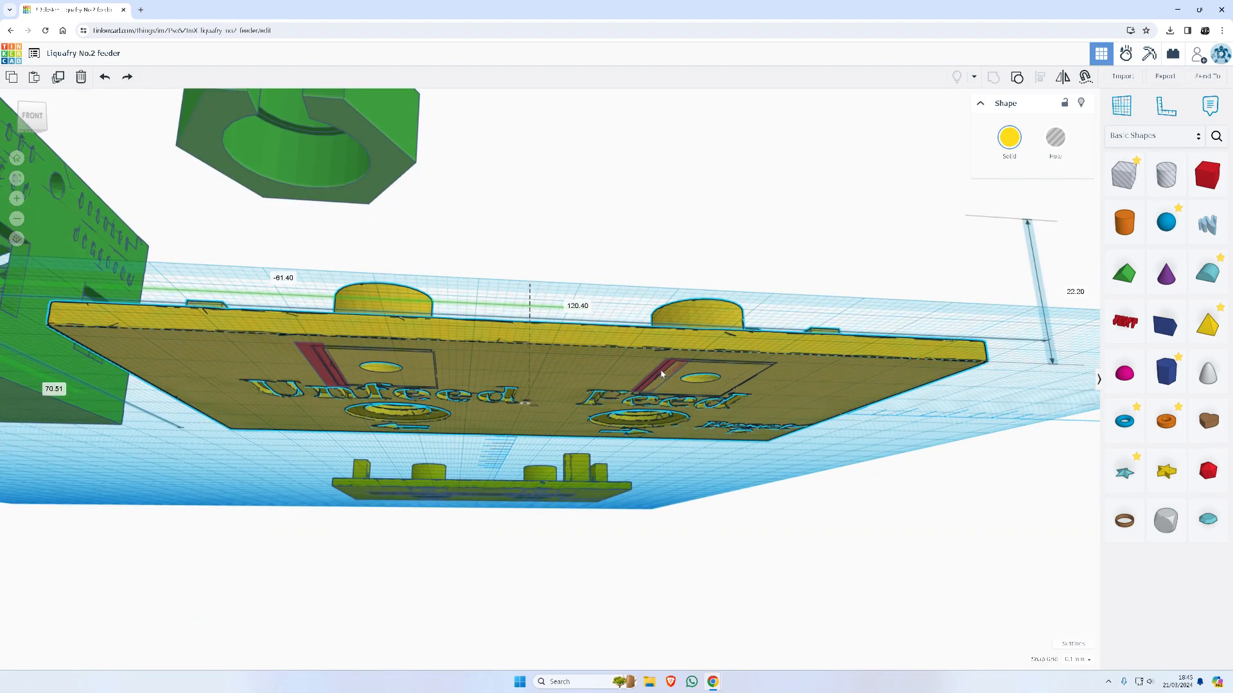
left_click(662, 374)
right_click_drag(661, 374, 635, 389)
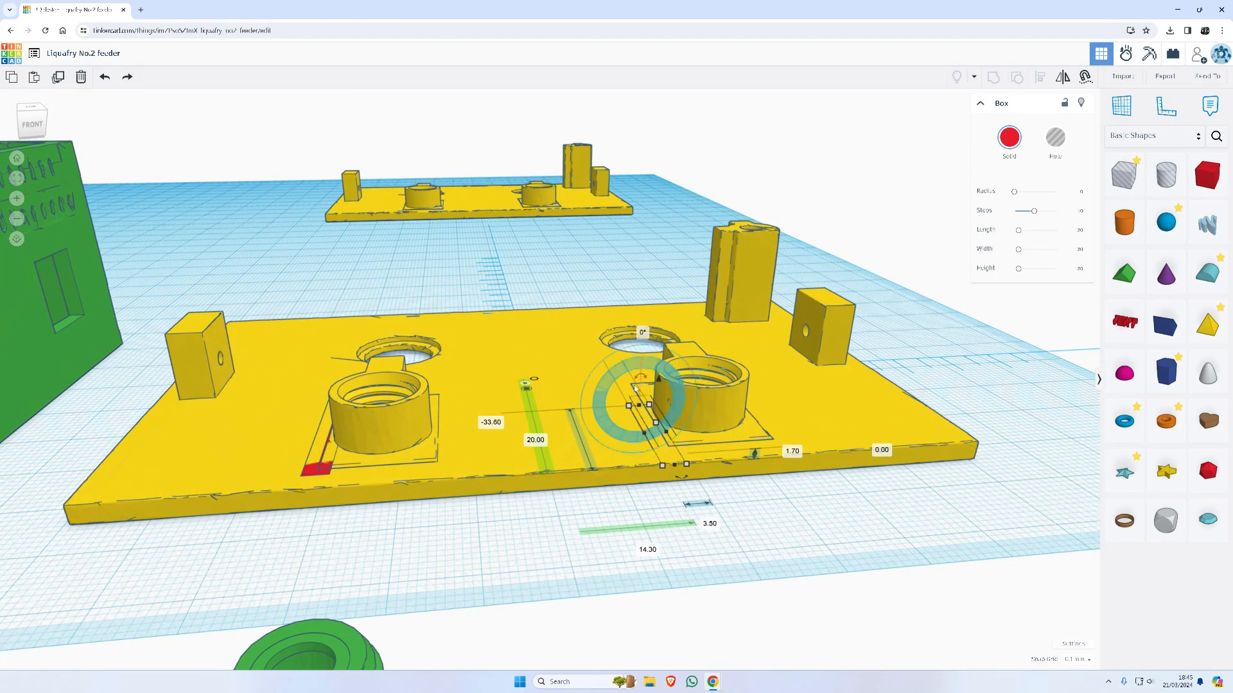
left_click_drag(660, 425, 660, 416)
right_click_drag(660, 417, 615, 393)
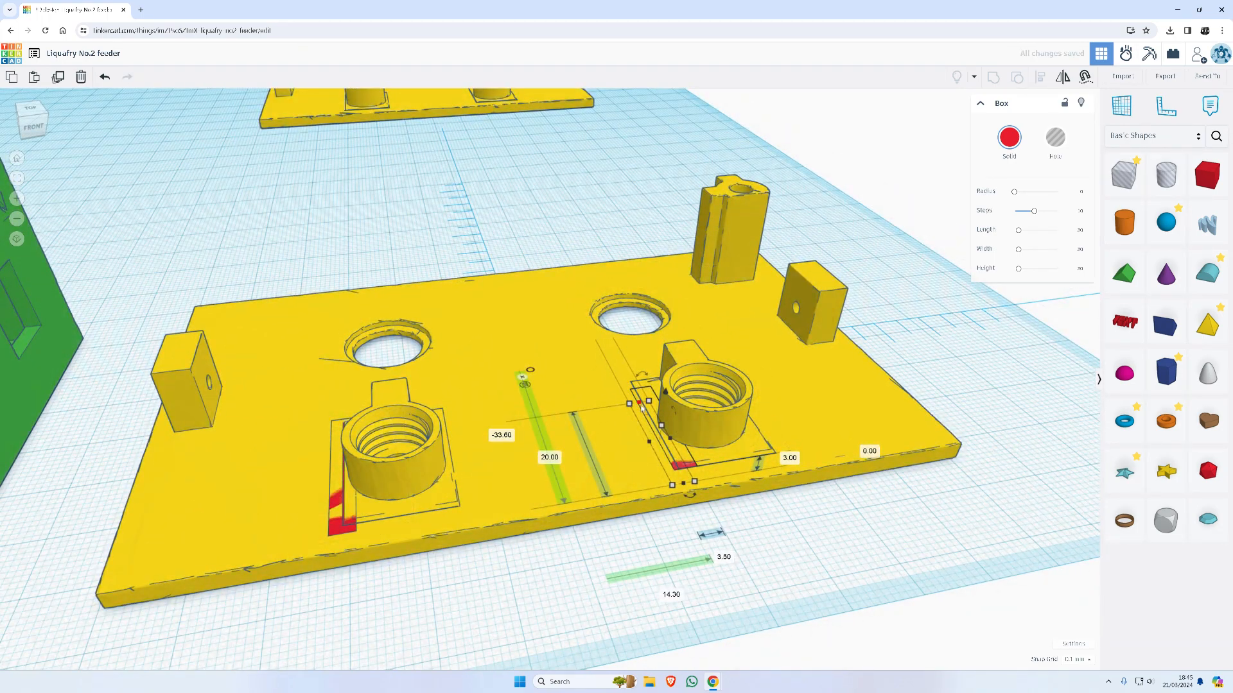
left_click_drag(640, 405, 635, 396)
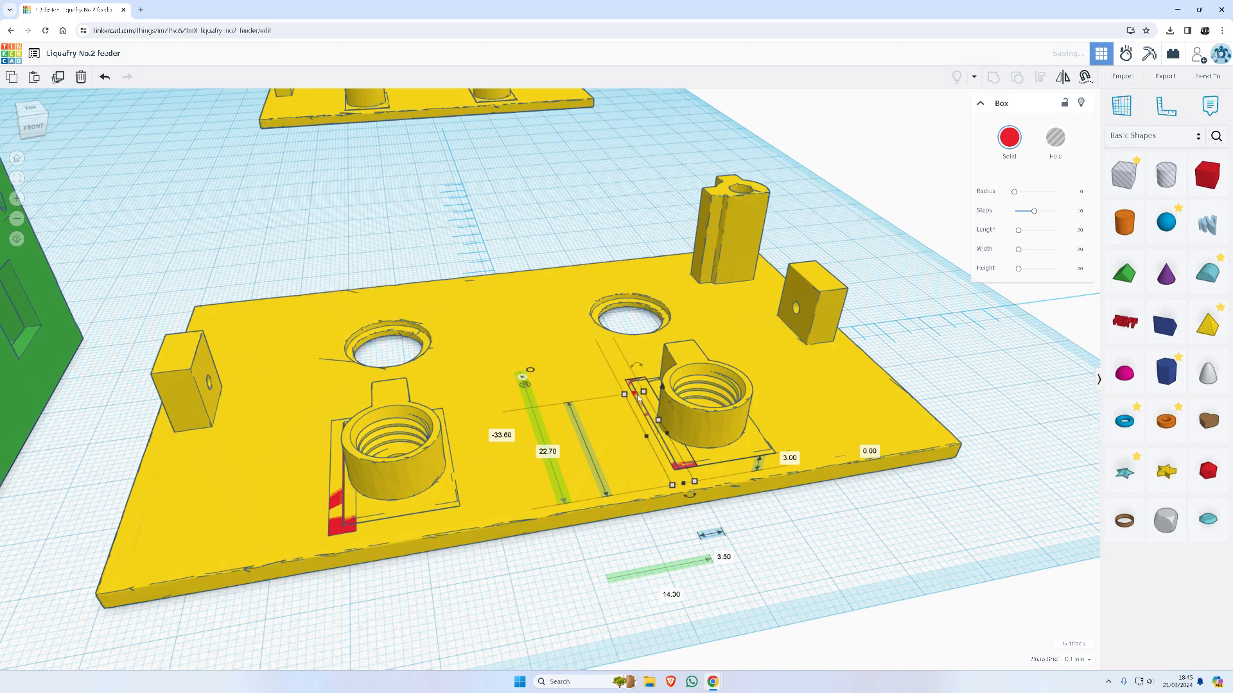
Checking from the underside, nudge the Feed filler box along its length to the -34.20 mm offset to cover the block's edge gap
right_click_drag(633, 455, 642, 271)
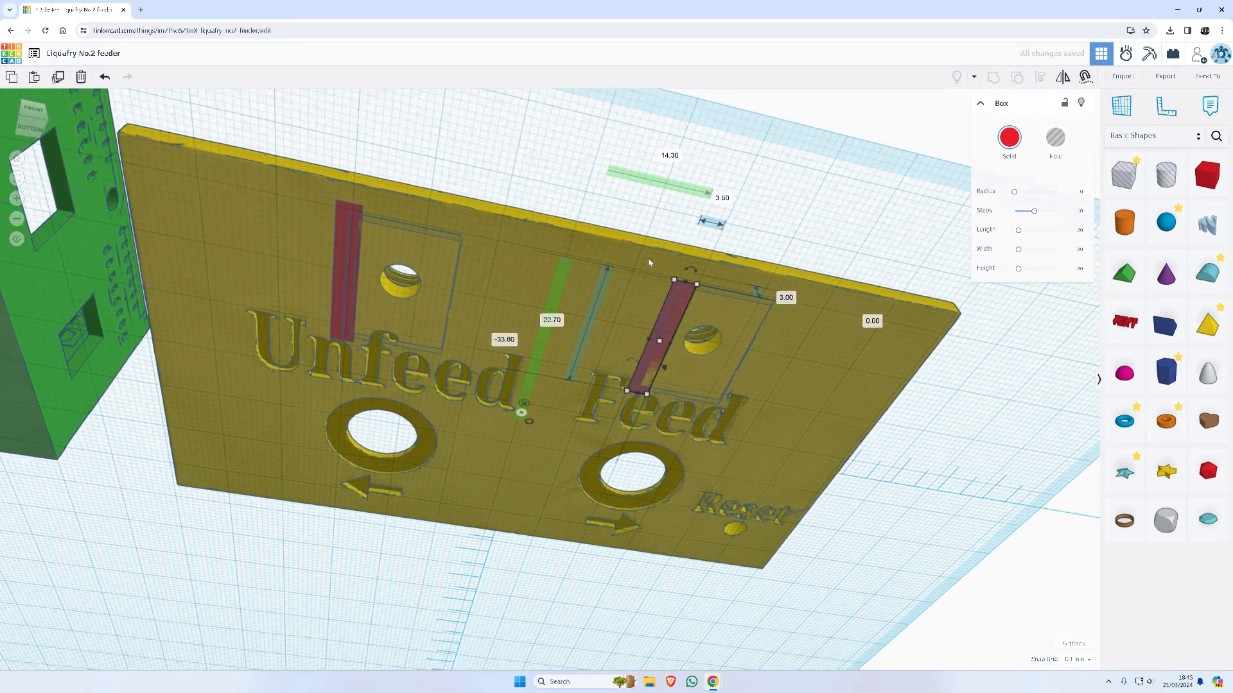
key("ctrl+Up")
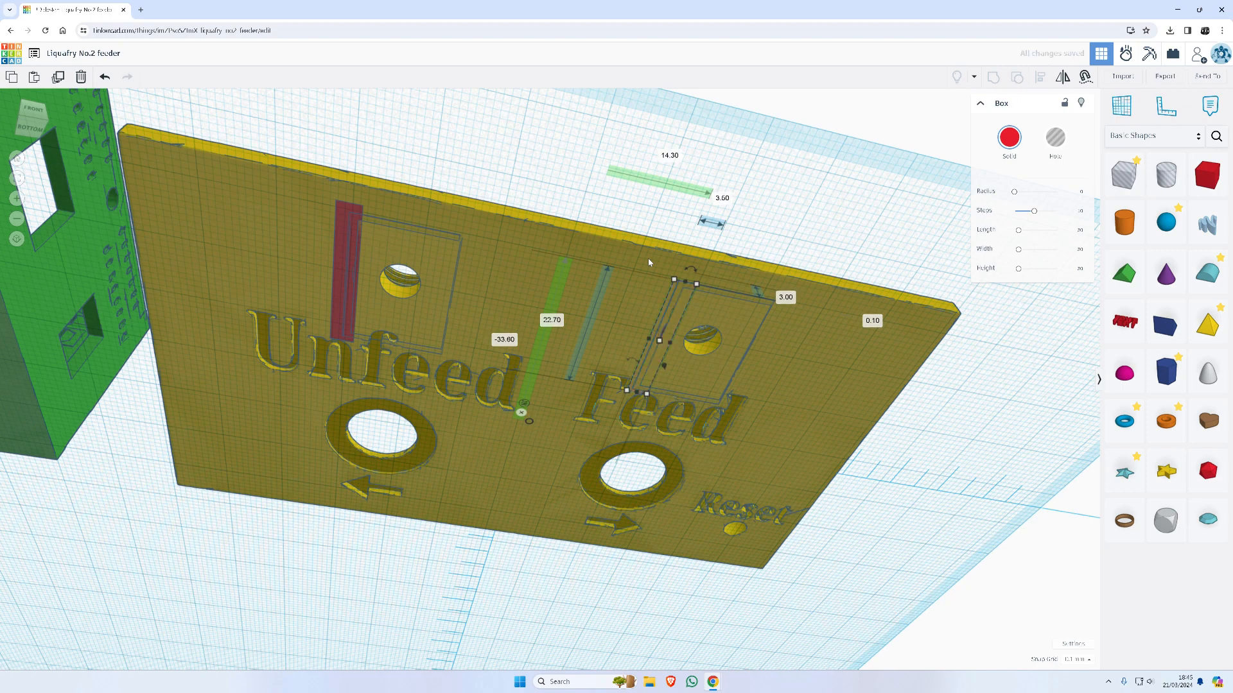
key("ctrl+z")
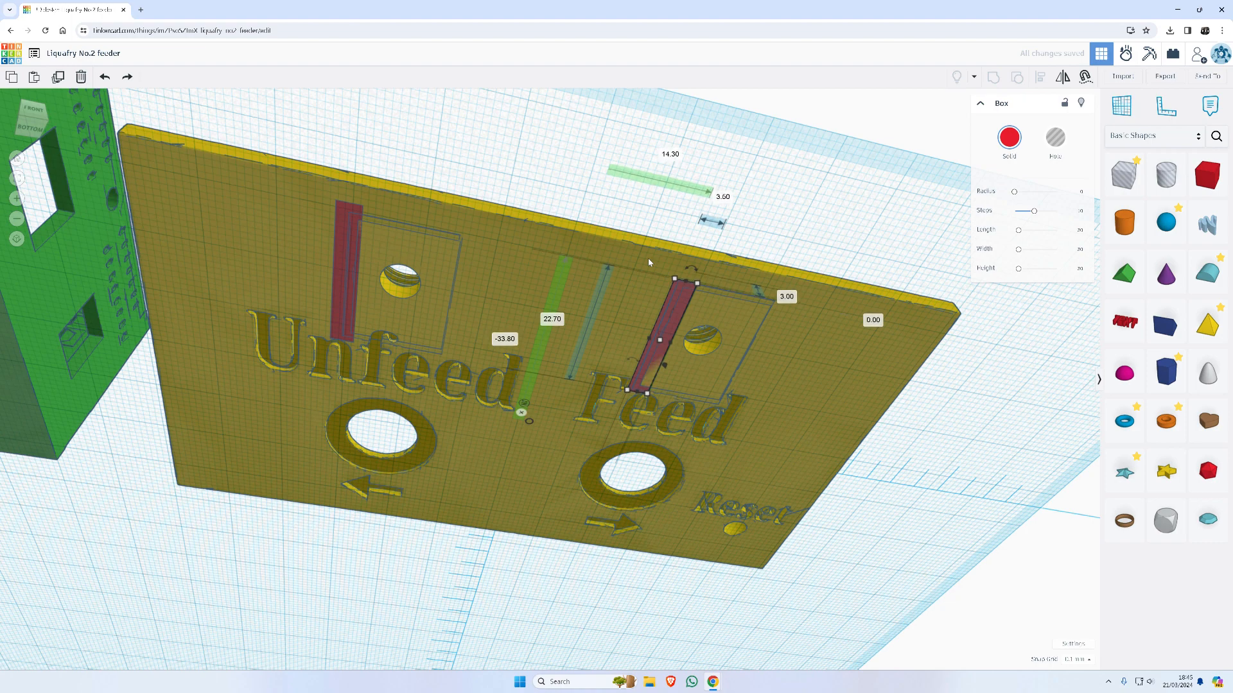
key("Up")
key("Up")
key("Up")
key("Up")
key("Up")
key("Up")
key("Up")
key("Up")
key("Down")
key("Down")
key("Down")
key("Down")
key("Down")
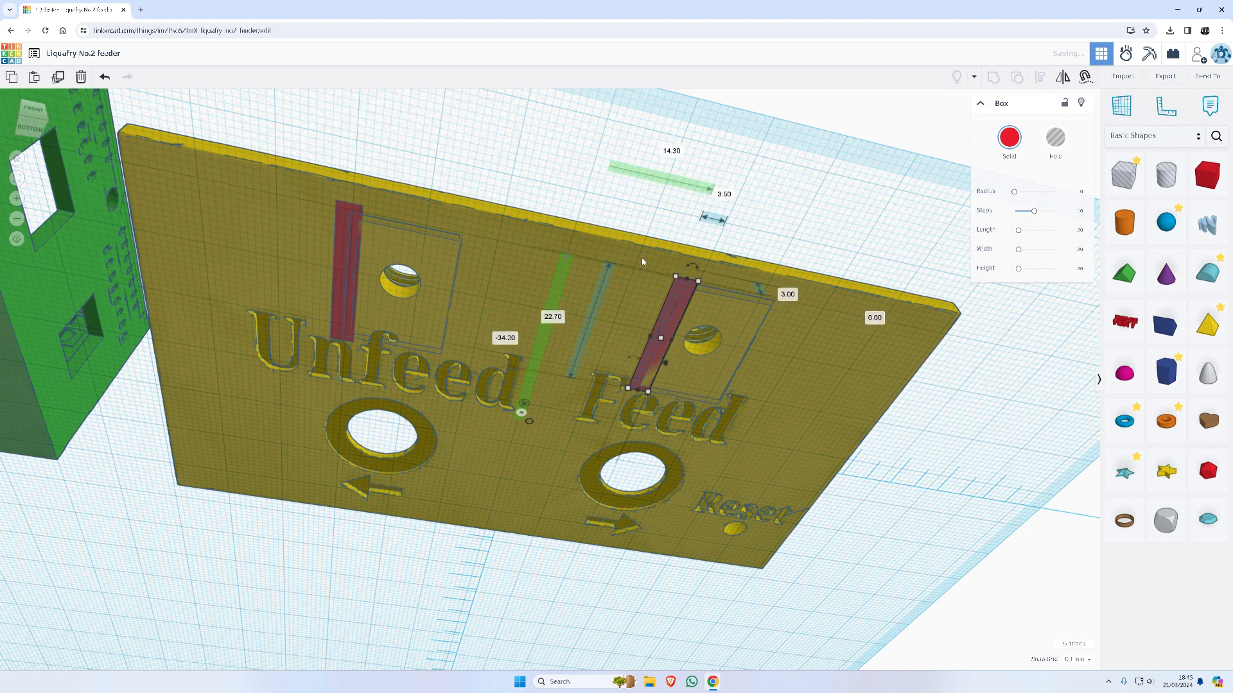
Check both filler boxes from the underside and group them with the yellow plate into one shape
right_click_drag(346, 280, 608, 298)
scroll(610, 289, "up", 2)
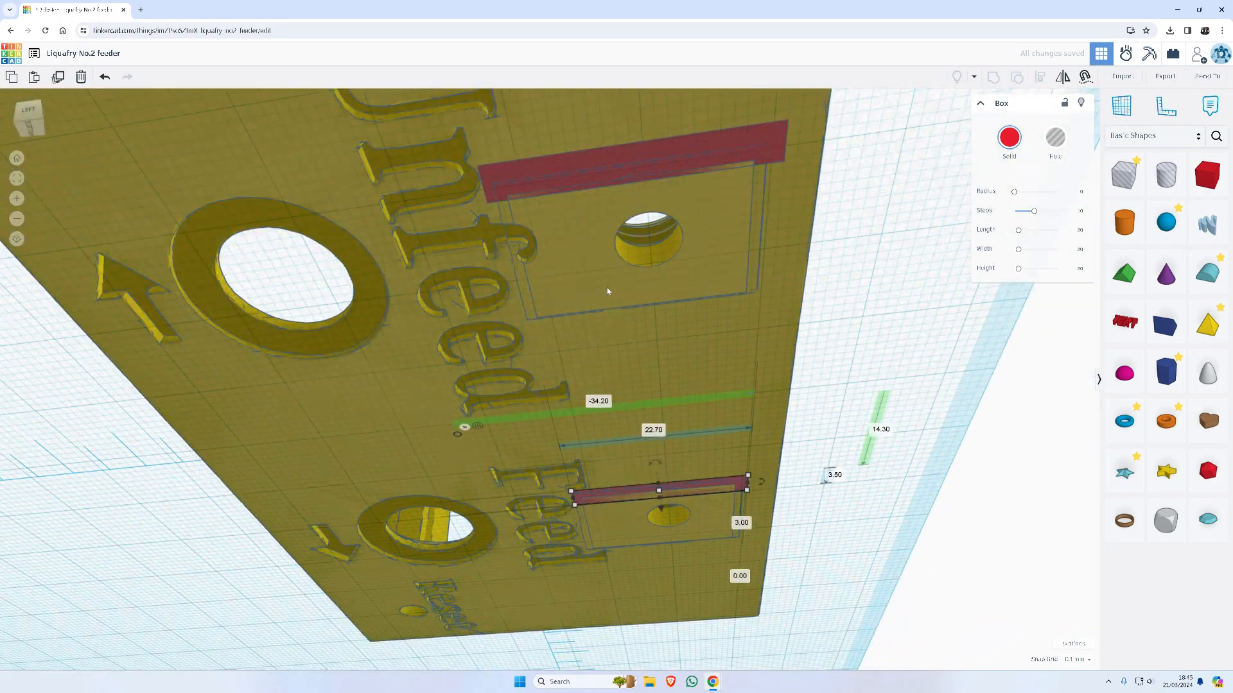
scroll(608, 291, "up", 1)
scroll(700, 284, "down", 3)
right_click_drag(717, 354, 282, 154)
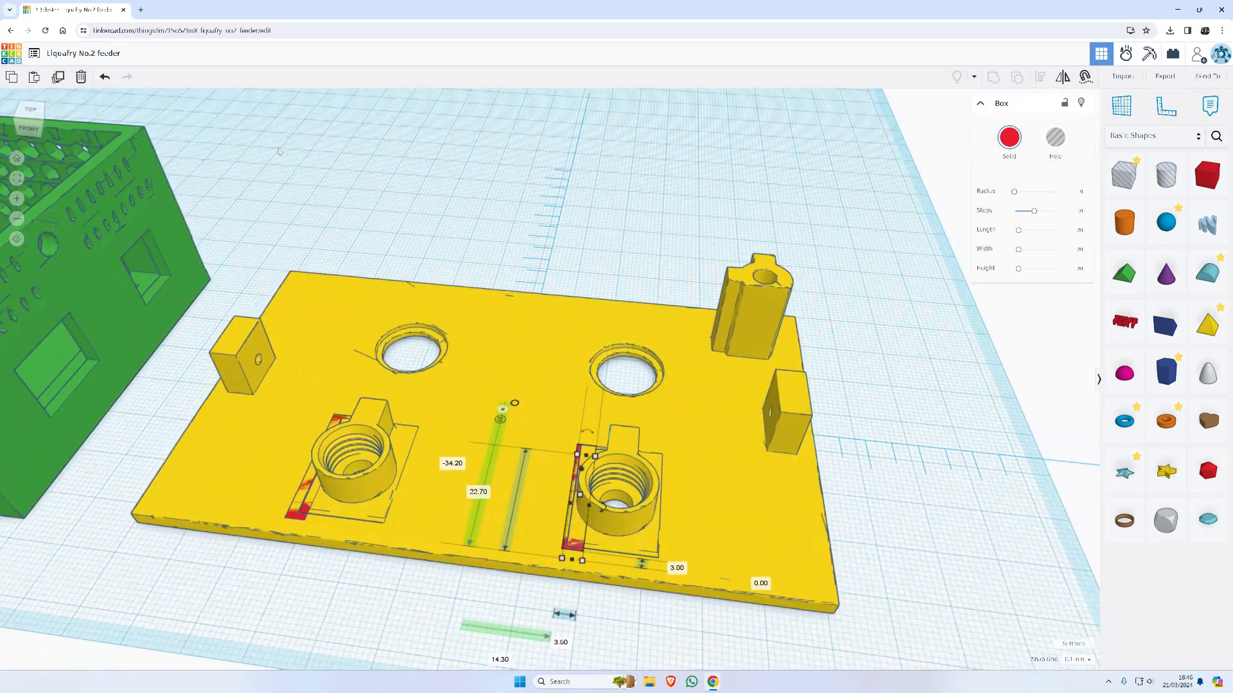
left_click_drag(282, 163, 713, 588)
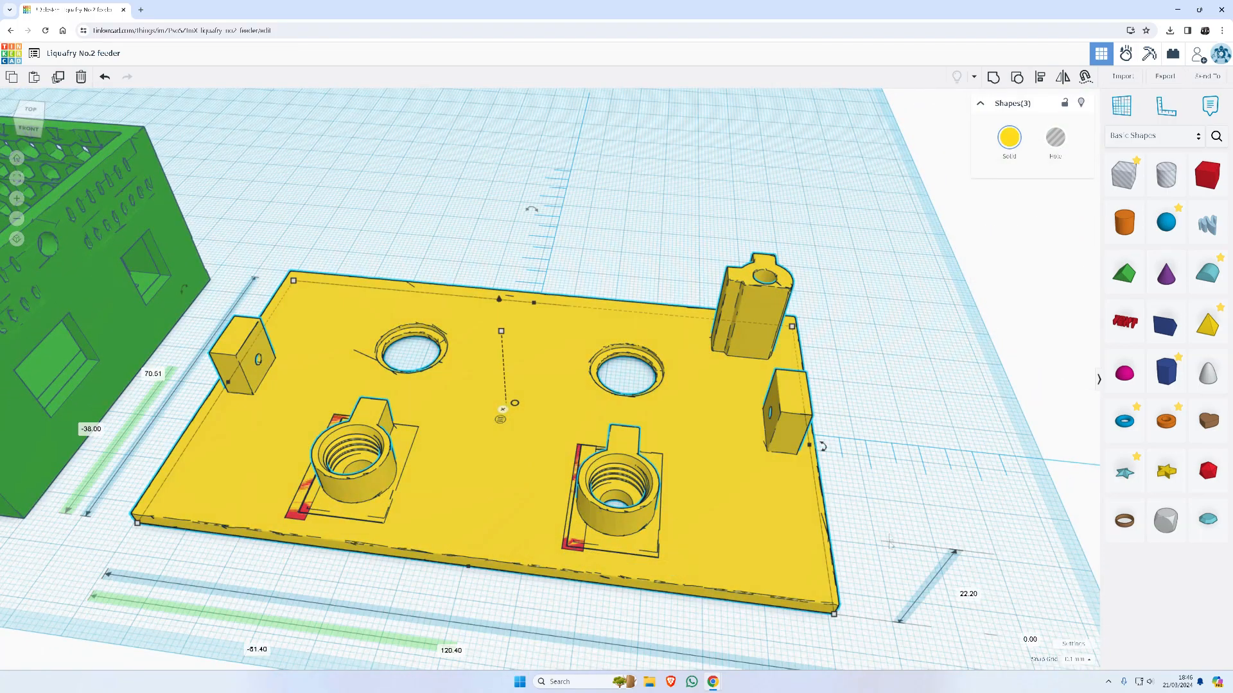
left_click(996, 77)
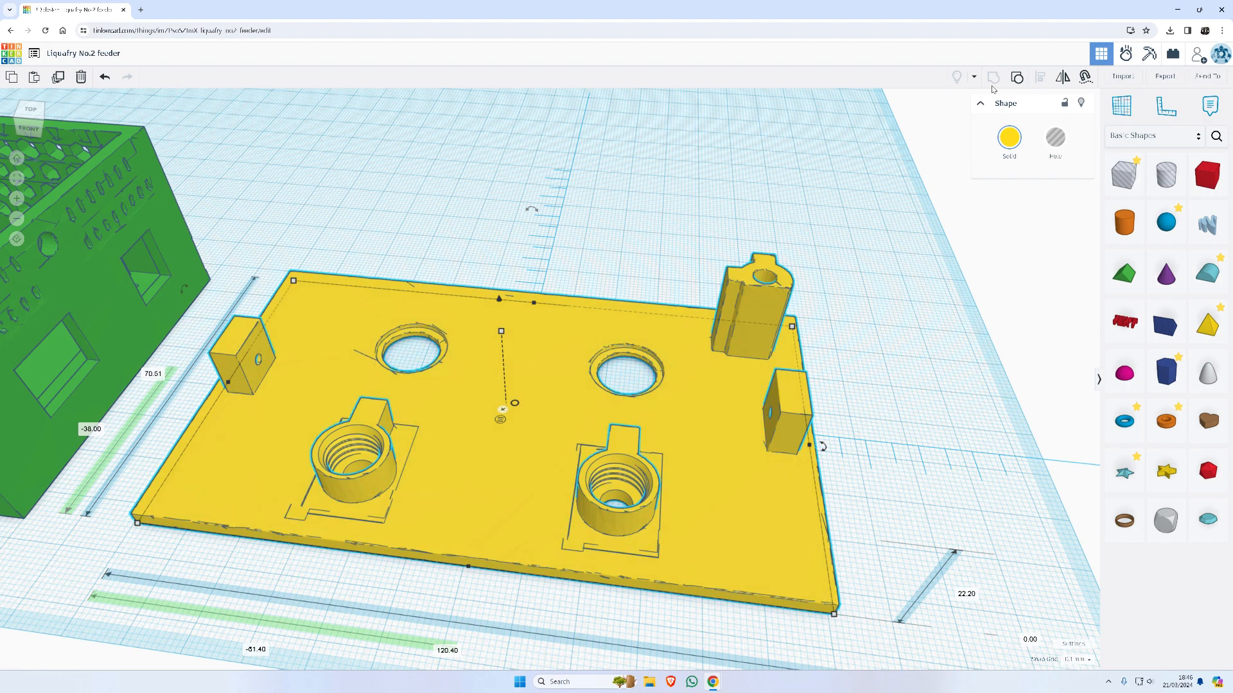
Try standing the grouped plate upright on its long edge, and undo the rotation
right_click(613, 30)
right_click_drag(1054, 307, 723, 244)
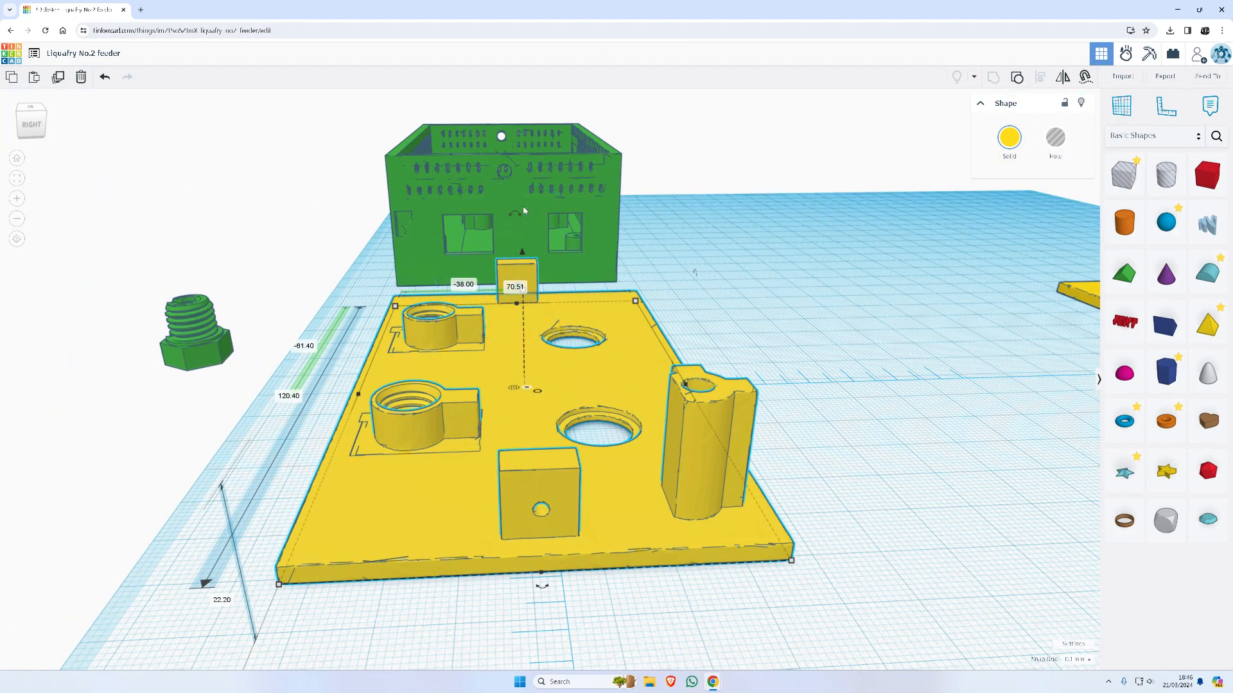
left_click_drag(517, 211, 904, 274)
right_click_drag(898, 282, 1135, 350)
right_click_drag(1106, 347, 837, 191)
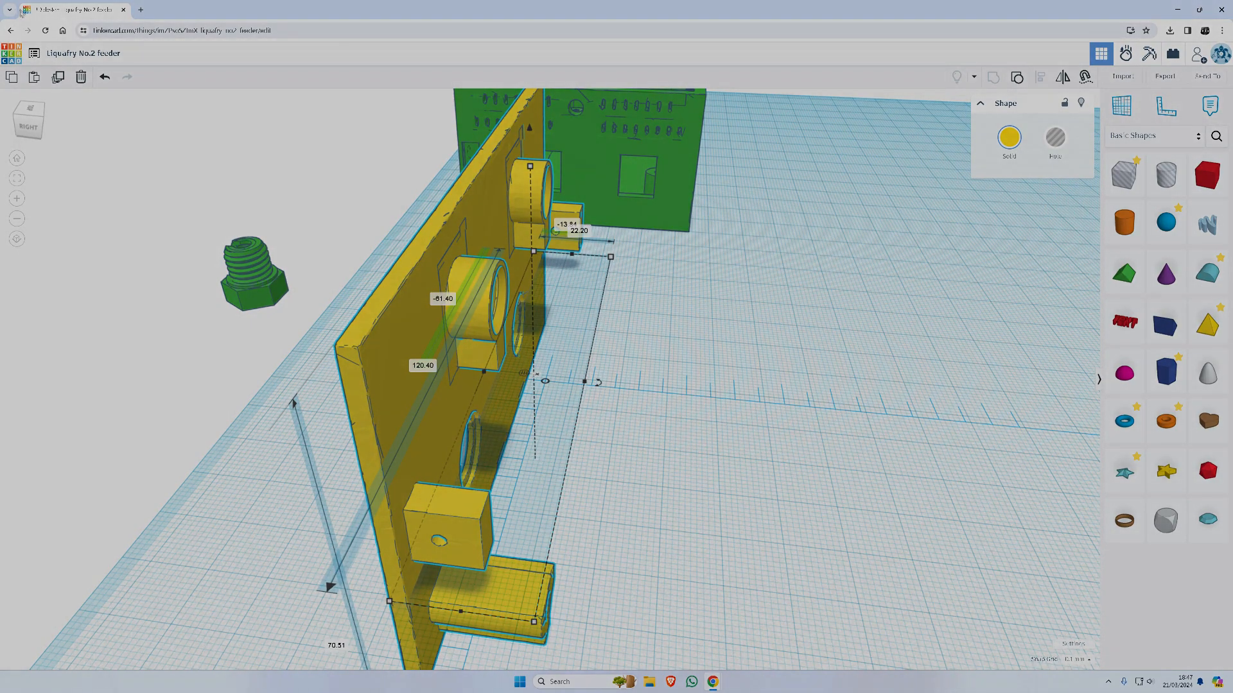
left_click(106, 78)
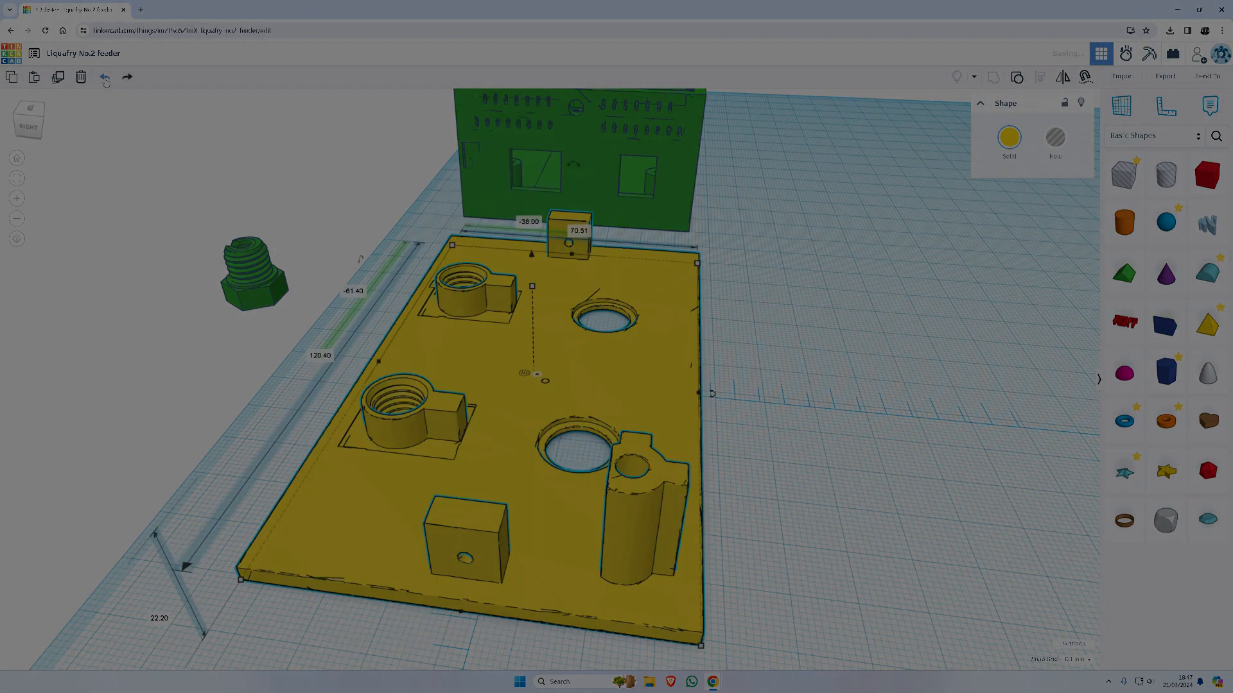
right_click_drag(398, 149, 577, 205)
scroll(617, 196, "down", 2)
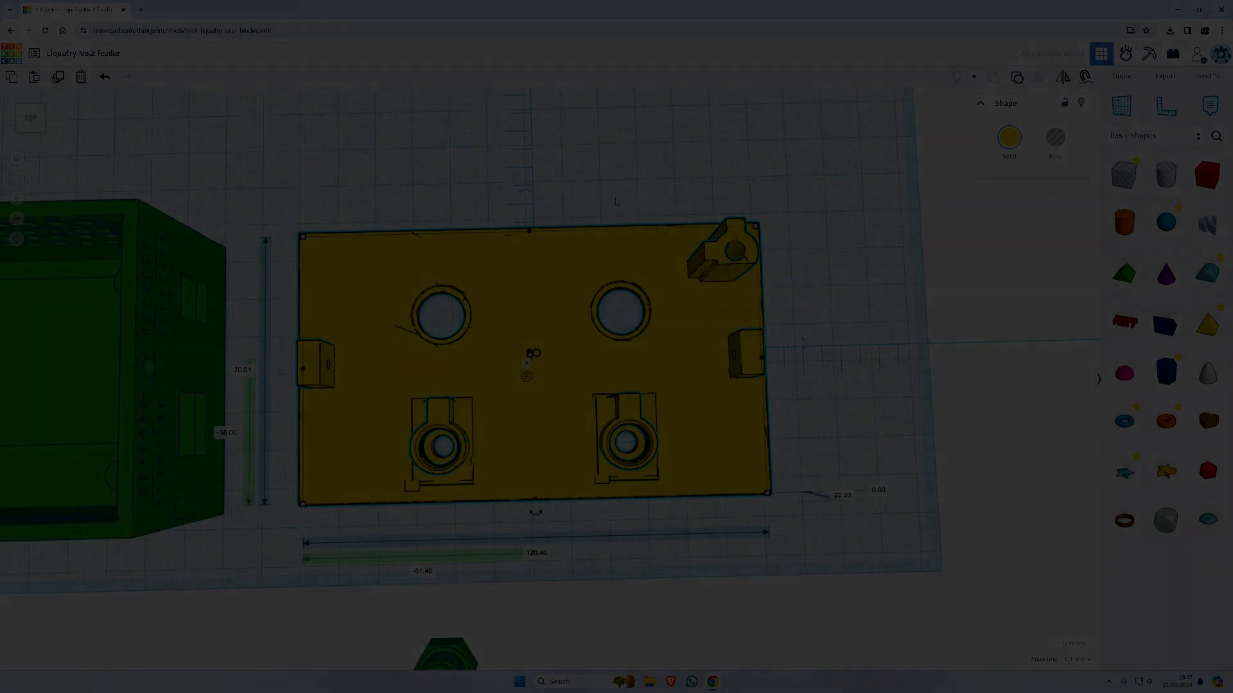